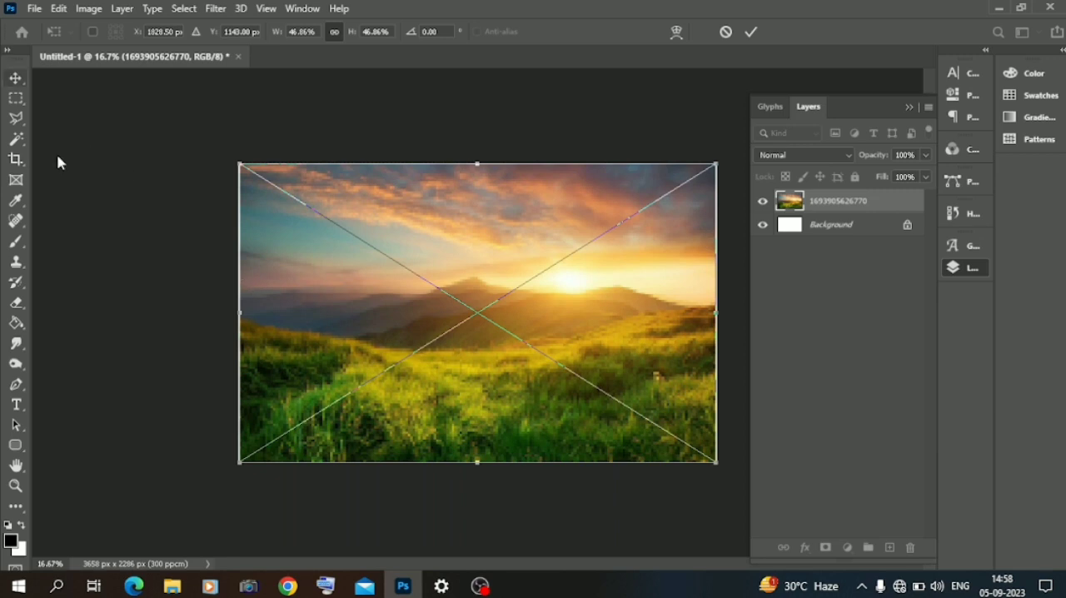
Step: Widen the placed sunset landscape past the canvas's left edge and commit the transformation
left_click_drag(239, 315, 229, 315)
left_click_drag(350, 339, 350, 339)
left_click(21, 78)
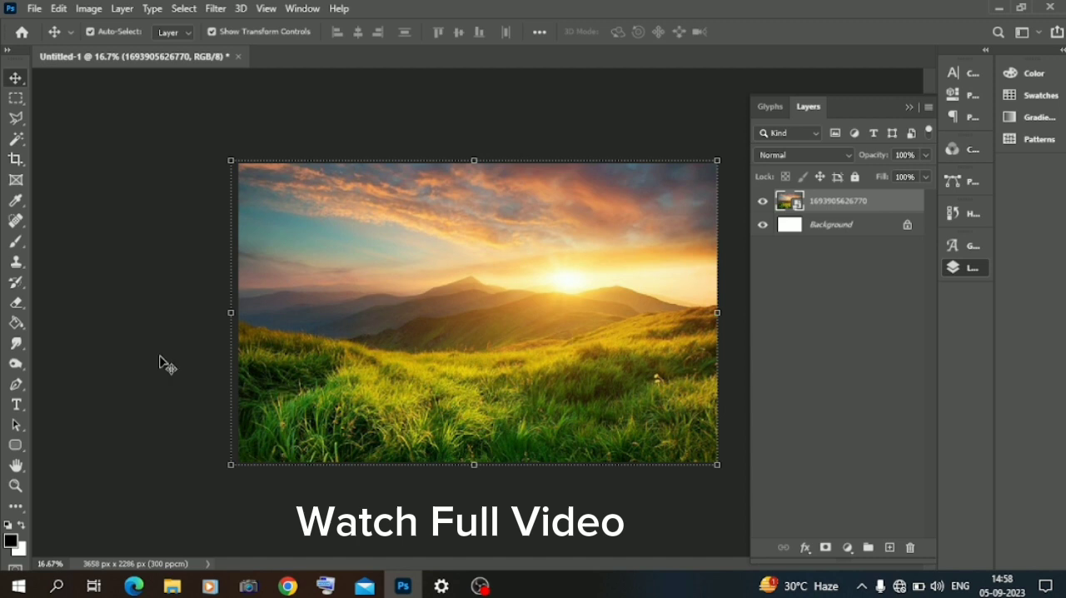
Step: Add a new layer and brush yellow smoke over the left and right sides of the landscape
left_click(890, 548)
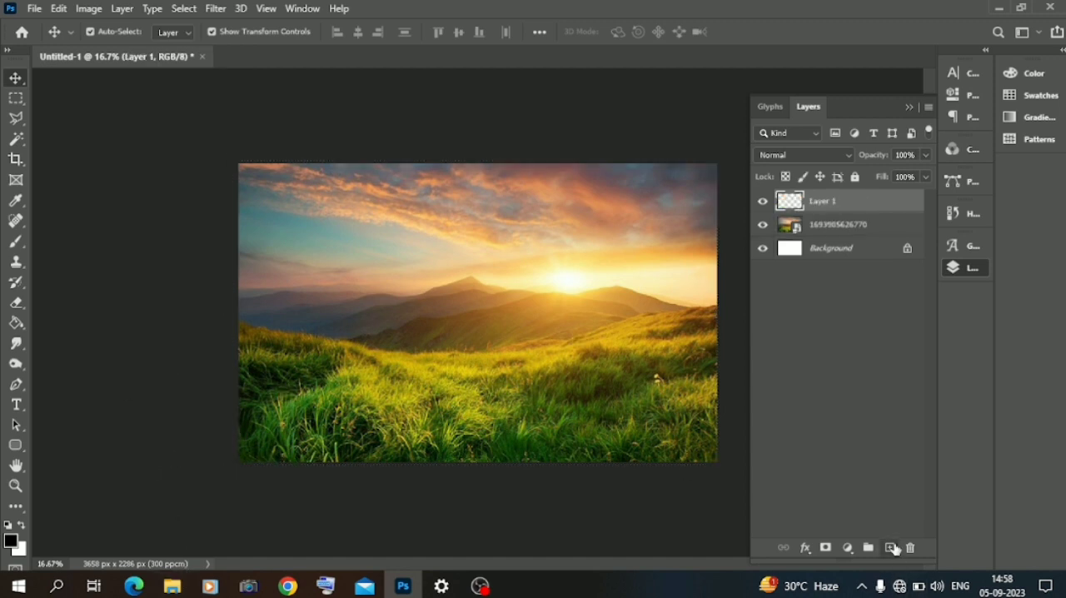
left_click(17, 242)
right_click(290, 301)
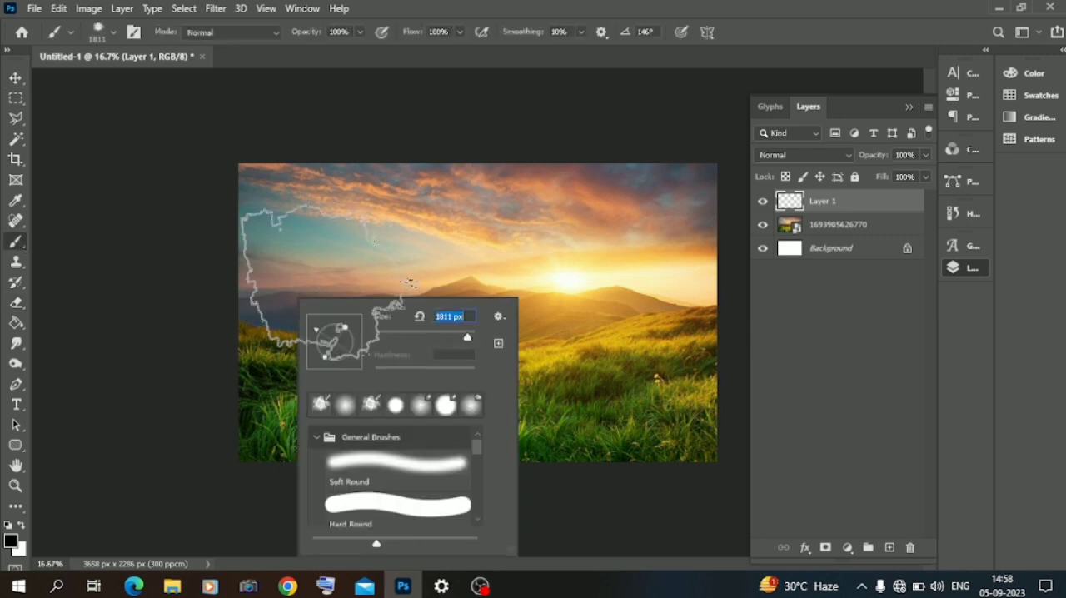
left_click(11, 541)
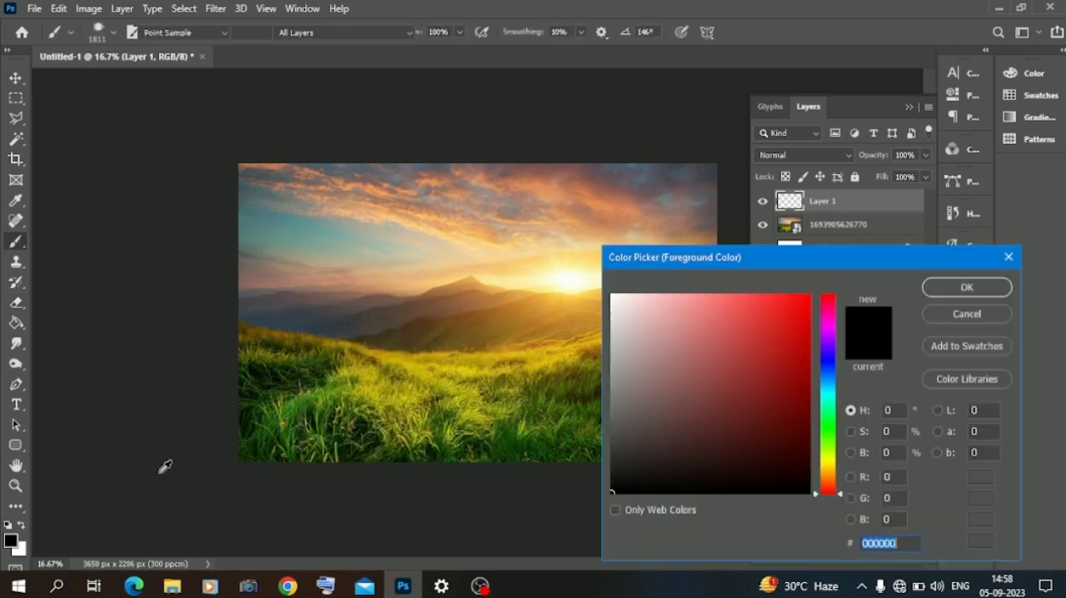
left_click(827, 464)
left_click(754, 316)
left_click(774, 306)
left_click(967, 287)
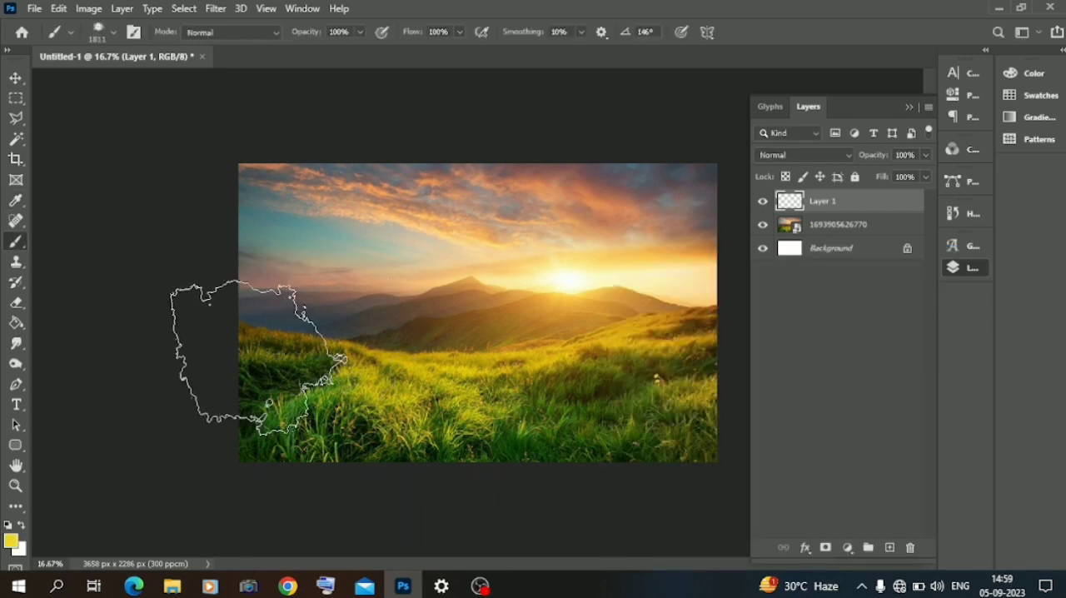
left_click(261, 358)
left_click(692, 358)
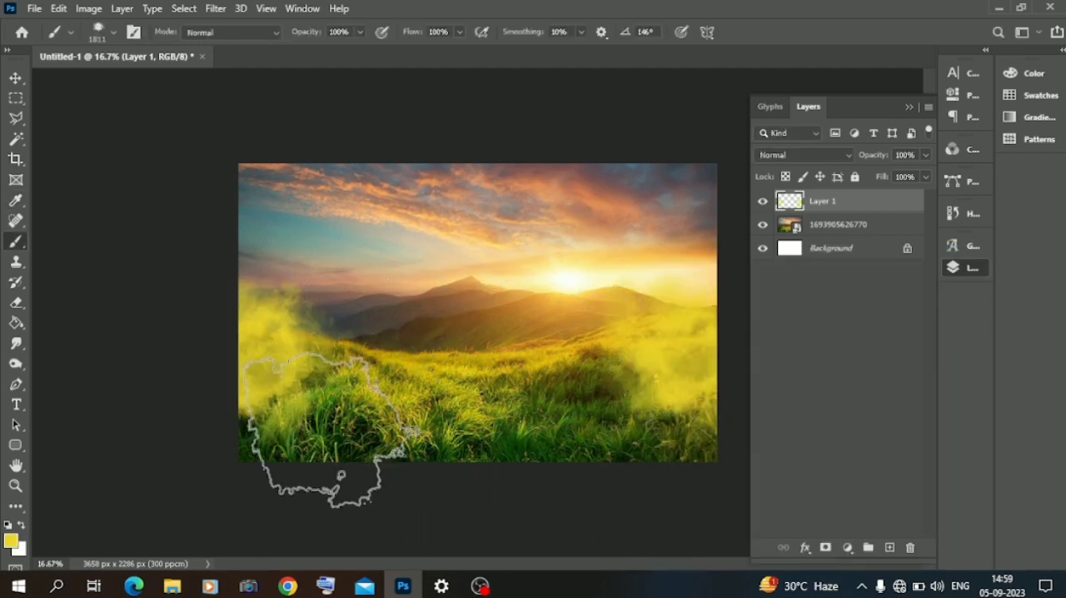
Step: Swap to the white colour and brush two white smoke clouds over the grass
left_click(21, 525)
left_click(379, 399)
left_click(575, 387)
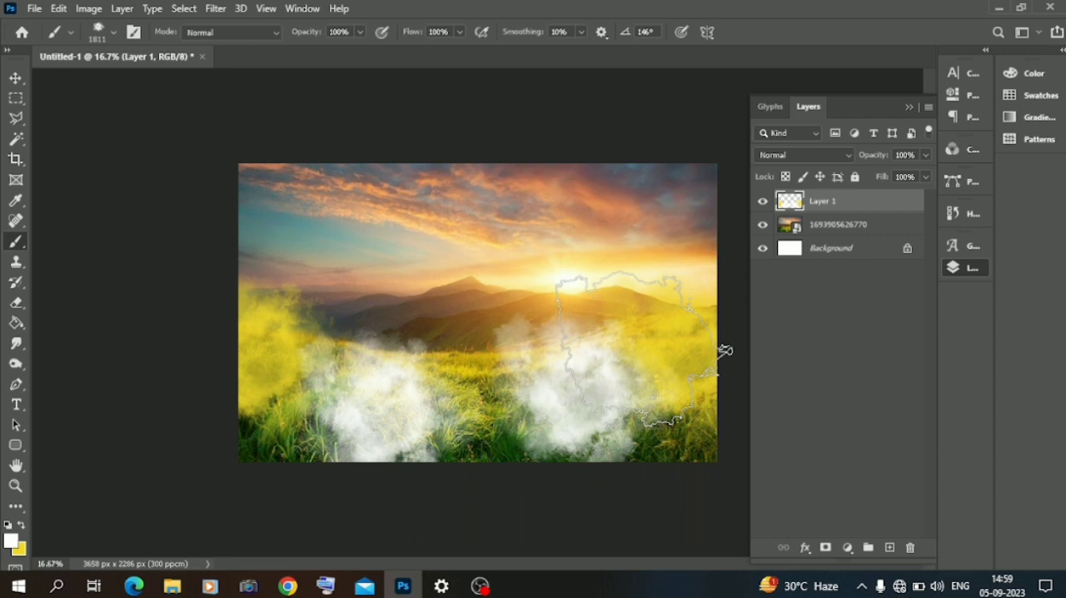
Step: Apply a Gaussian Blur with a radius of 48.4 pixels to the smoke layer
left_click(16, 77)
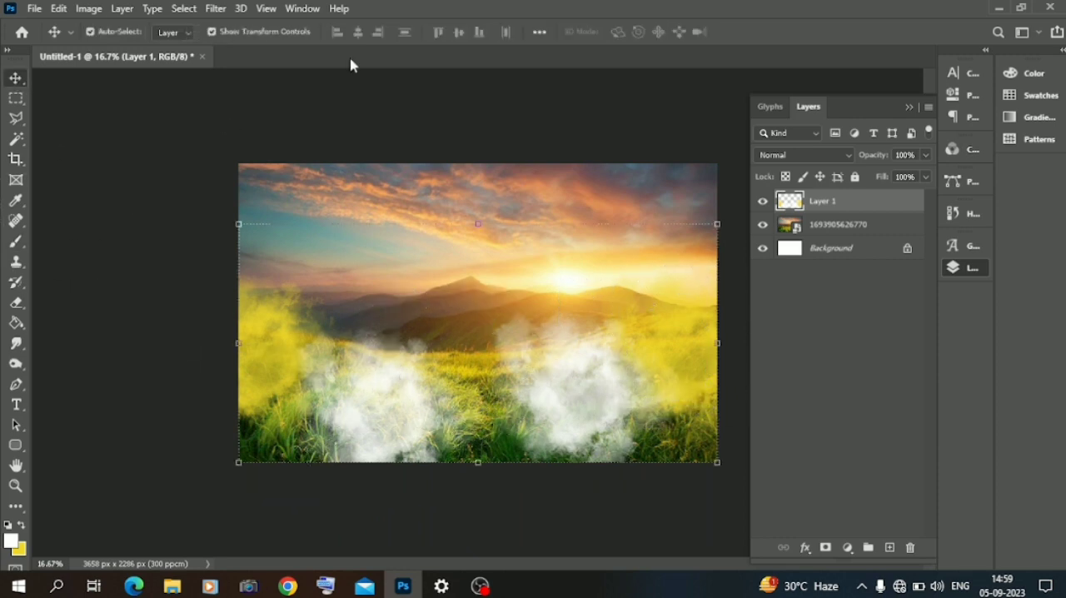
left_click(215, 10)
mouse_move(250, 177)
left_click(453, 243)
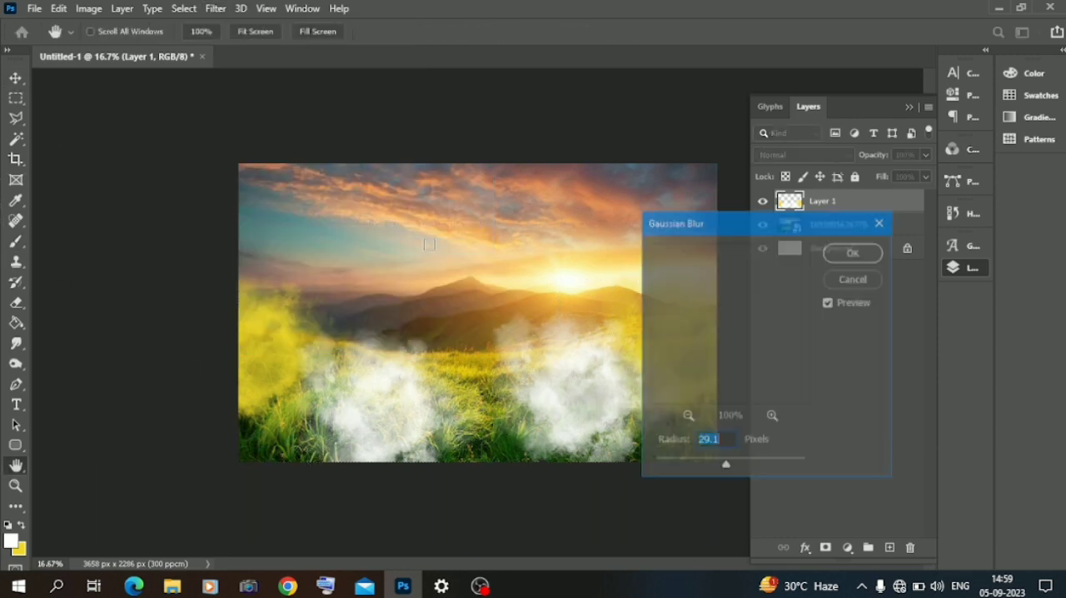
left_click_drag(723, 466, 738, 467)
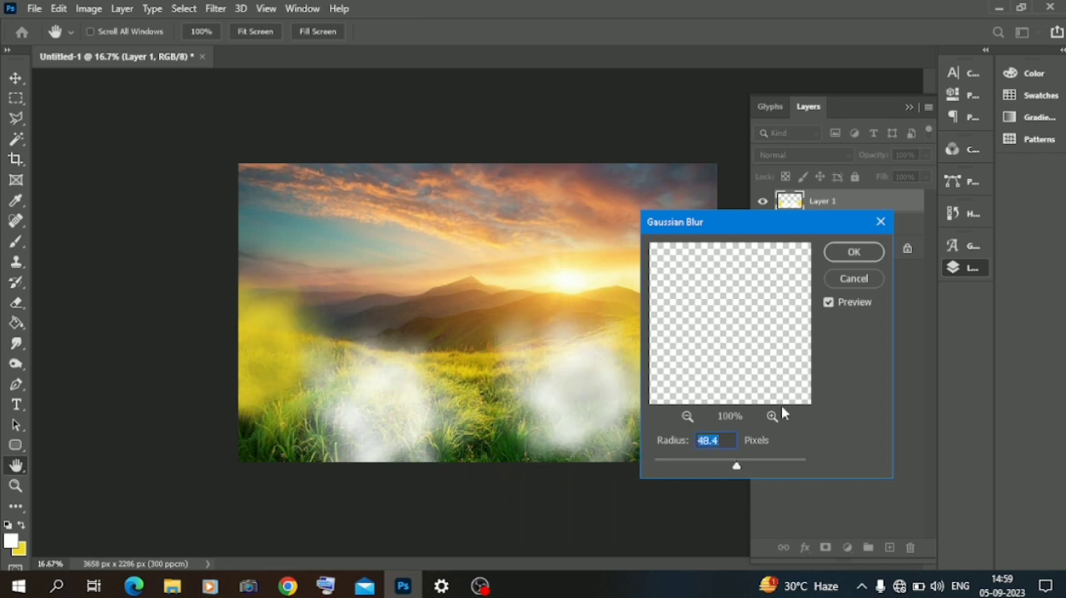
left_click(854, 252)
Step: Set the smoke layer's blend mode to Screen and deselect the layer
left_click(804, 155)
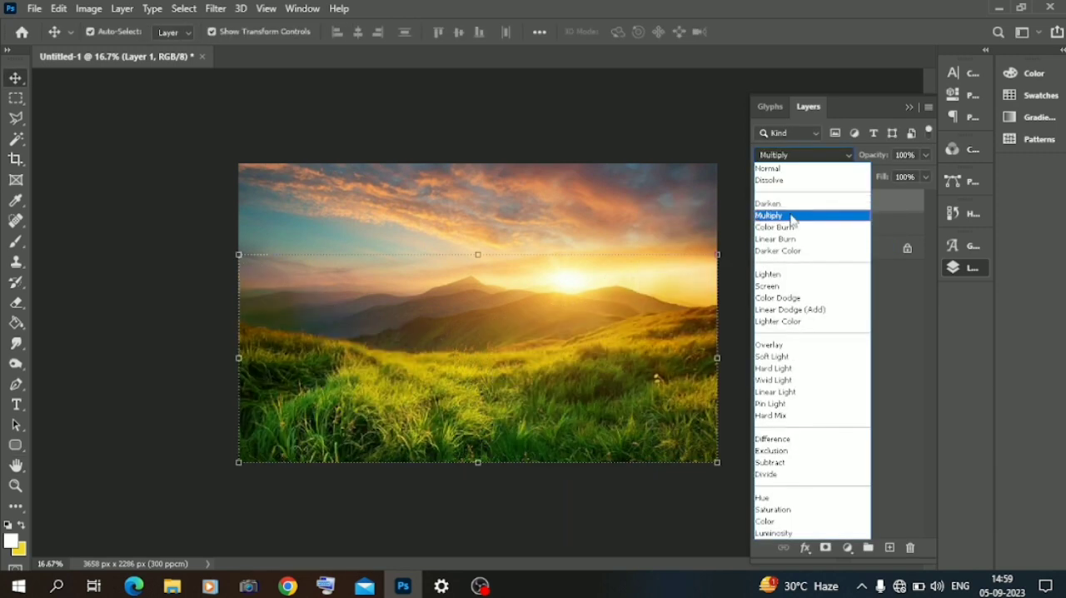
left_click(784, 286)
left_click_drag(553, 305, 553, 308)
left_click(168, 236)
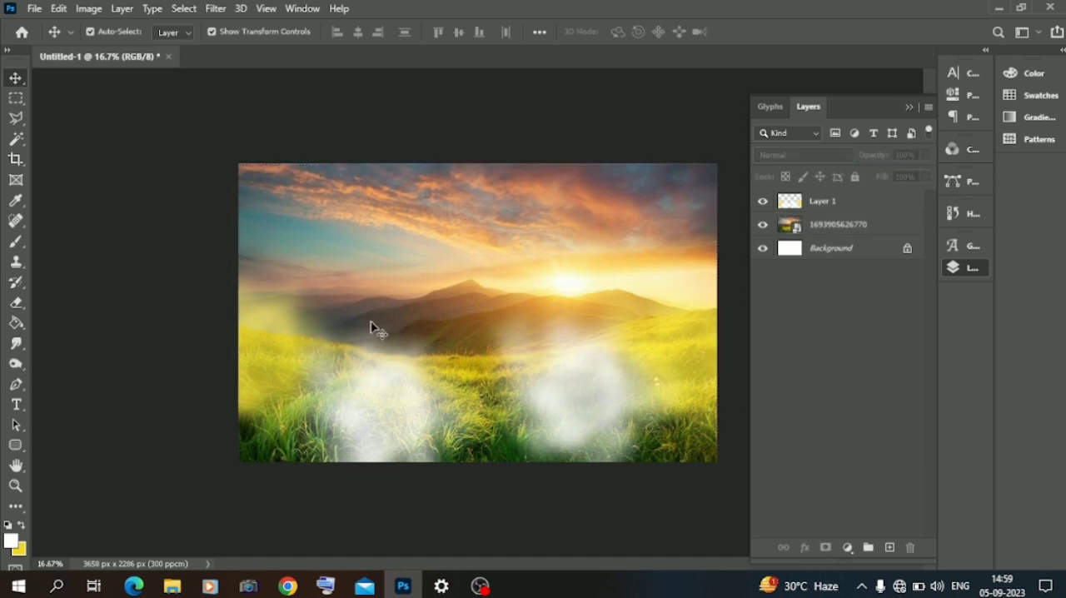
Step: Place the baby Krishna picture from the file folder into the centre of the composition
left_click(173, 585)
left_click(187, 157)
left_click_drag(187, 156, 465, 422)
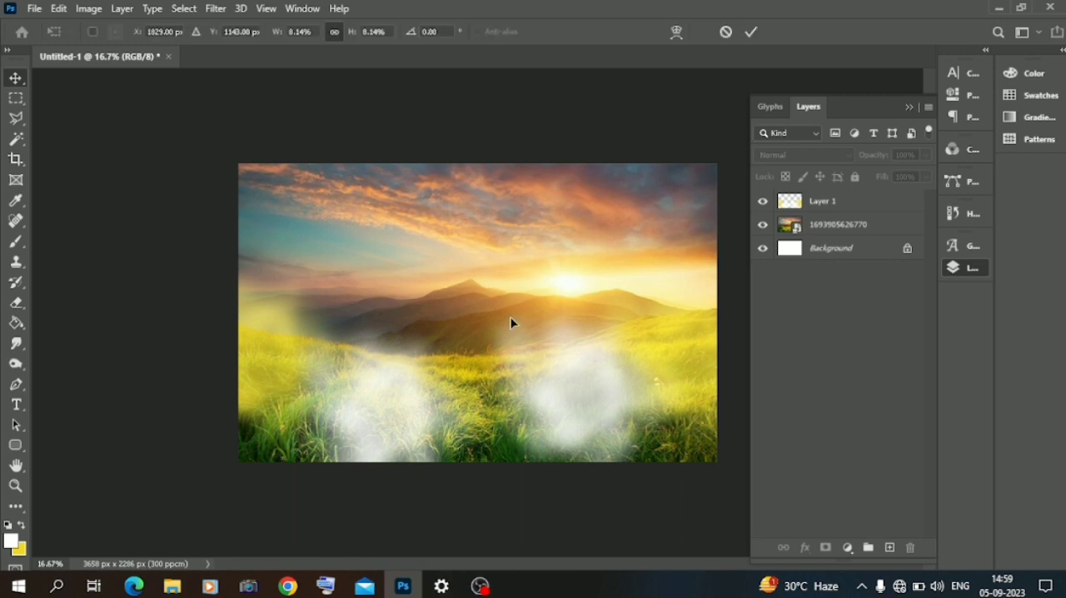
left_click_drag(511, 319, 510, 318)
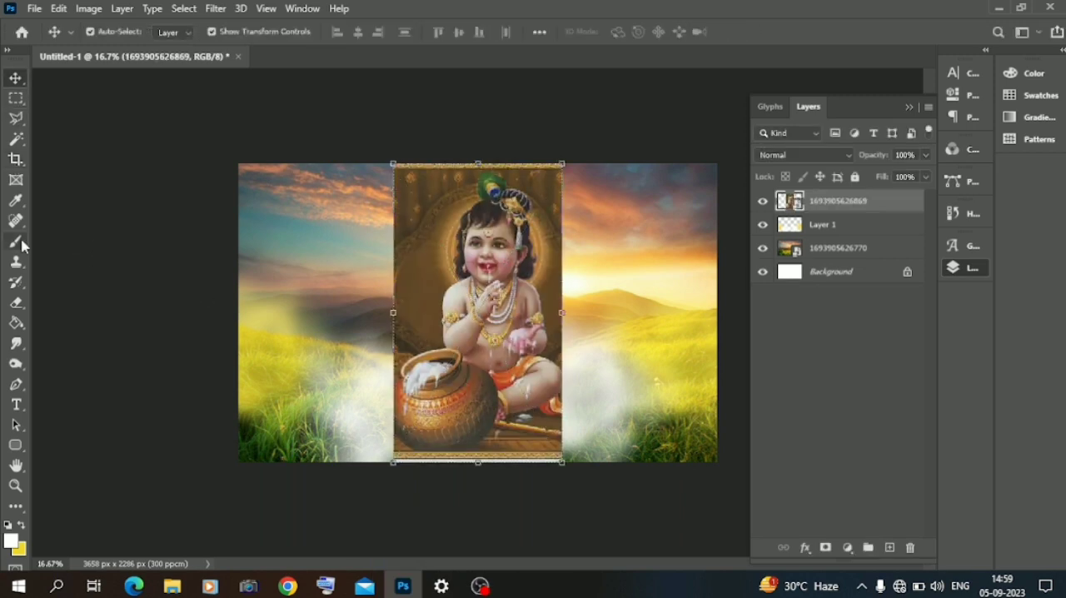
Step: Select the baby Krishna figure by framing it with the Object Selection tool
left_click(17, 139)
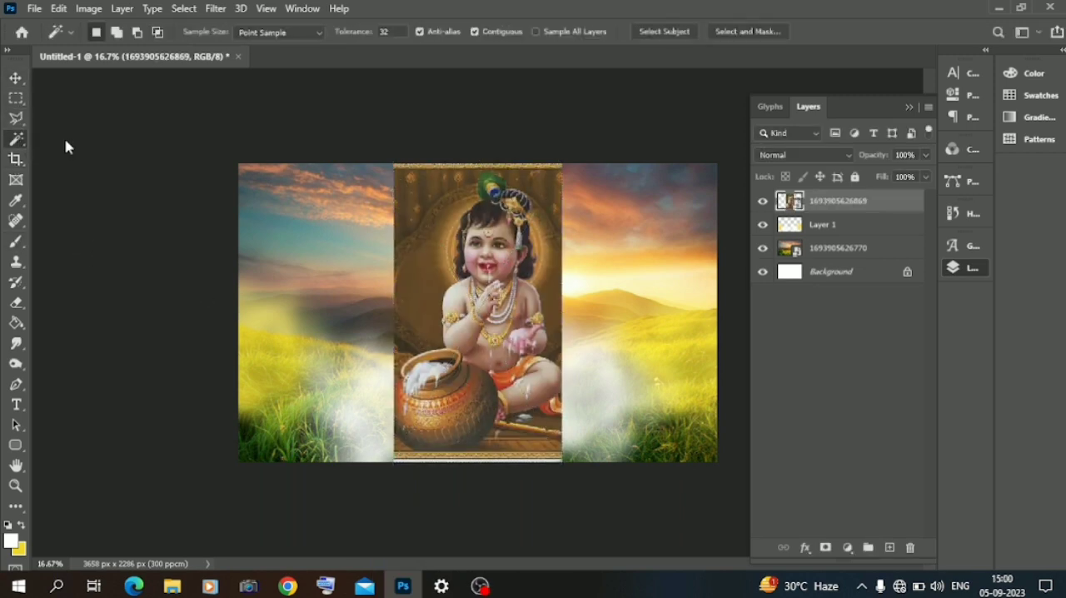
left_click_drag(486, 237, 568, 433)
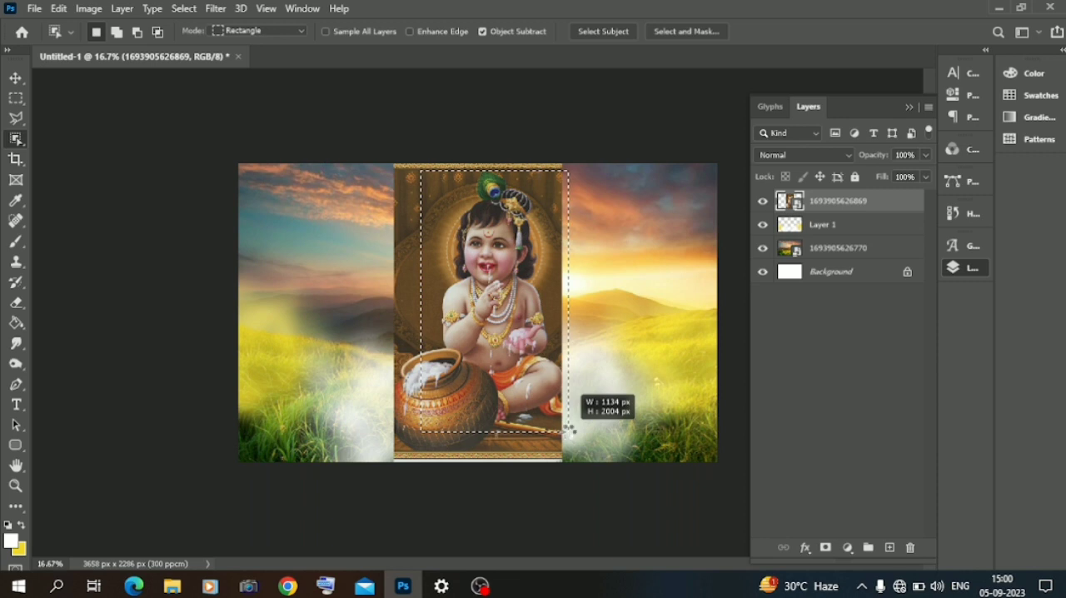
left_click_drag(568, 428, 568, 432)
key("ctrl+plus")
key("ctrl+plus")
key("ctrl+plus")
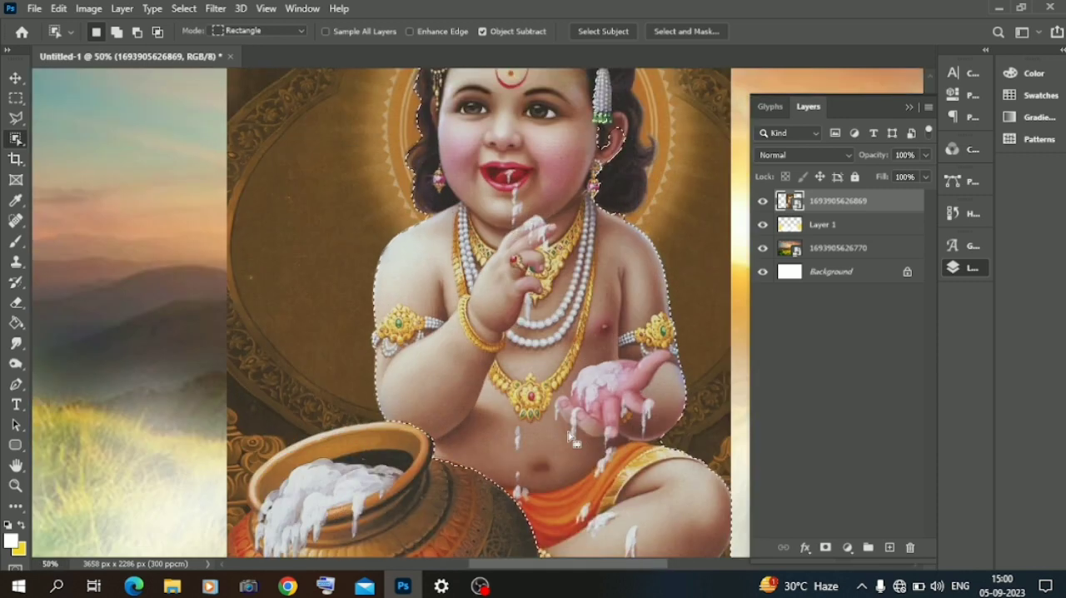
Step: Refine the selection along the figure's hair and headdress with the Quick Selection tool
scroll(571, 460, "up", 3)
scroll(467, 400, "down", 2)
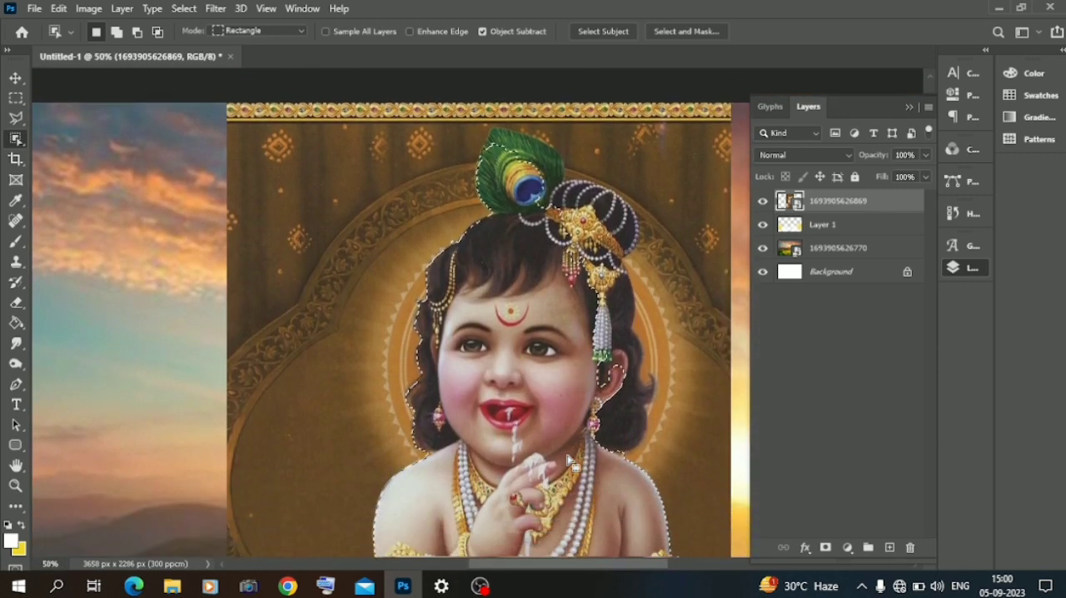
right_click(13, 135)
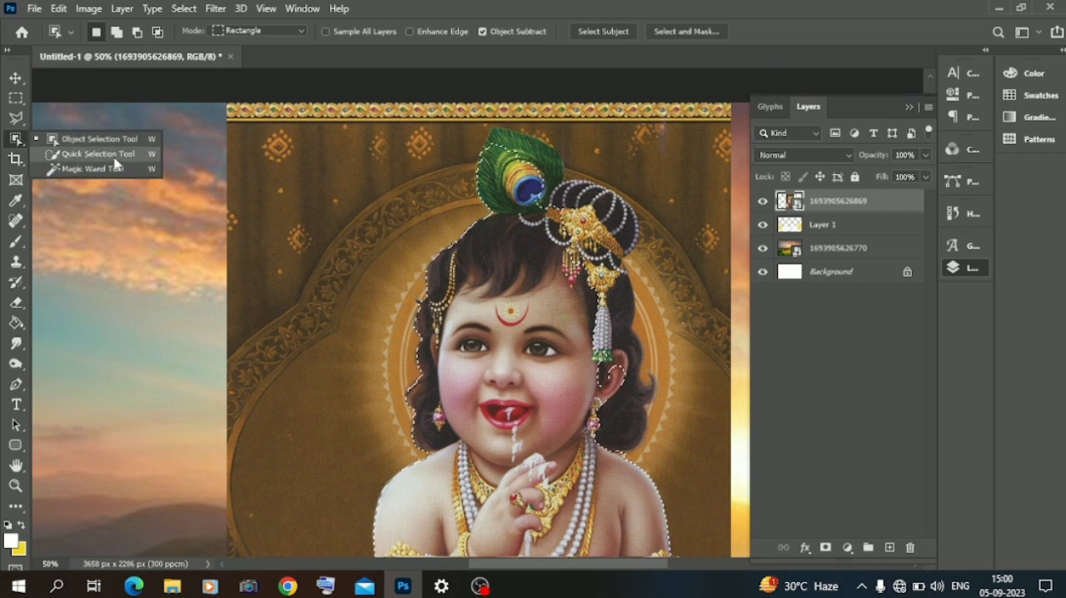
left_click(66, 151)
left_click(146, 35)
left_click_drag(664, 206, 683, 435)
mouse_move(422, 105)
left_mouse_down()
mouse_move(348, 248)
mouse_move(373, 147)
mouse_move(409, 97)
mouse_move(503, 76)
left_mouse_up()
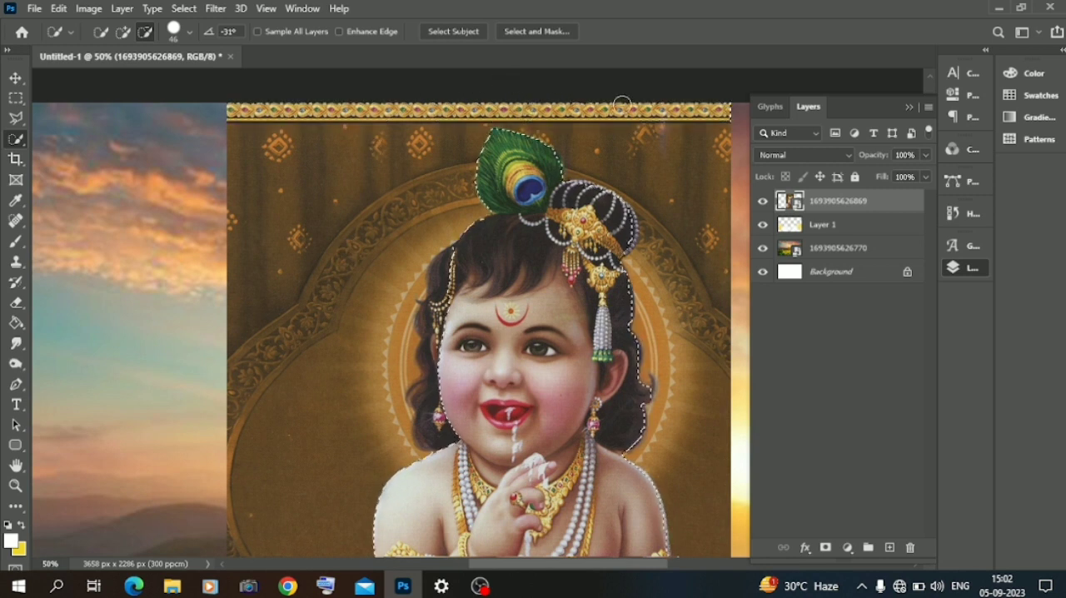
Step: Add the hair on the left side of the face to the figure's selection
scroll(305, 372, "down", 2)
scroll(305, 372, "down", 1)
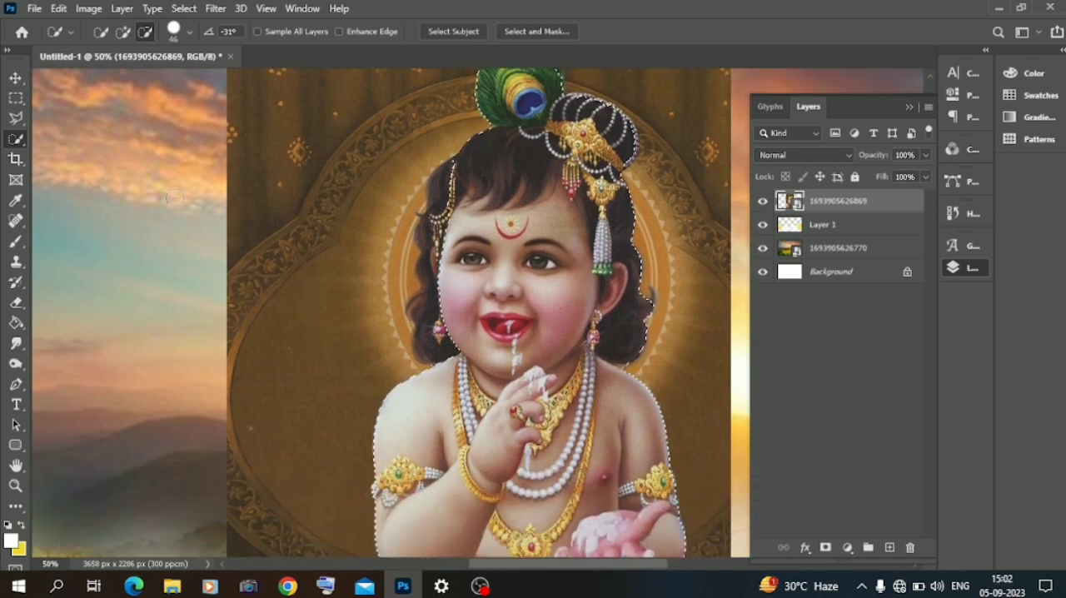
left_click(123, 33)
left_click_drag(442, 184, 440, 306)
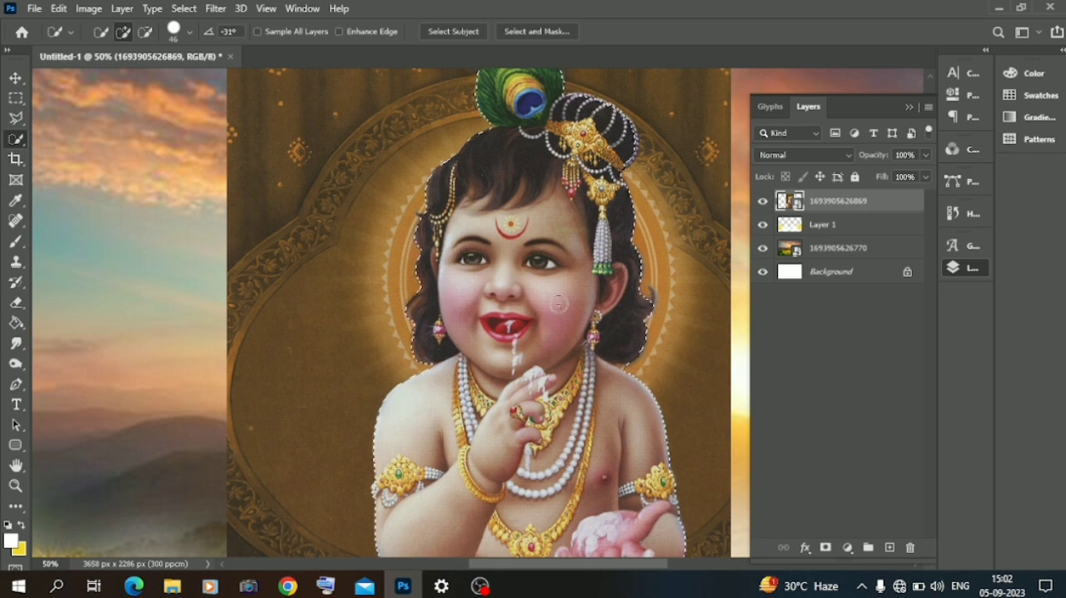
scroll(569, 290, "down", 6)
scroll(569, 290, "down", 5)
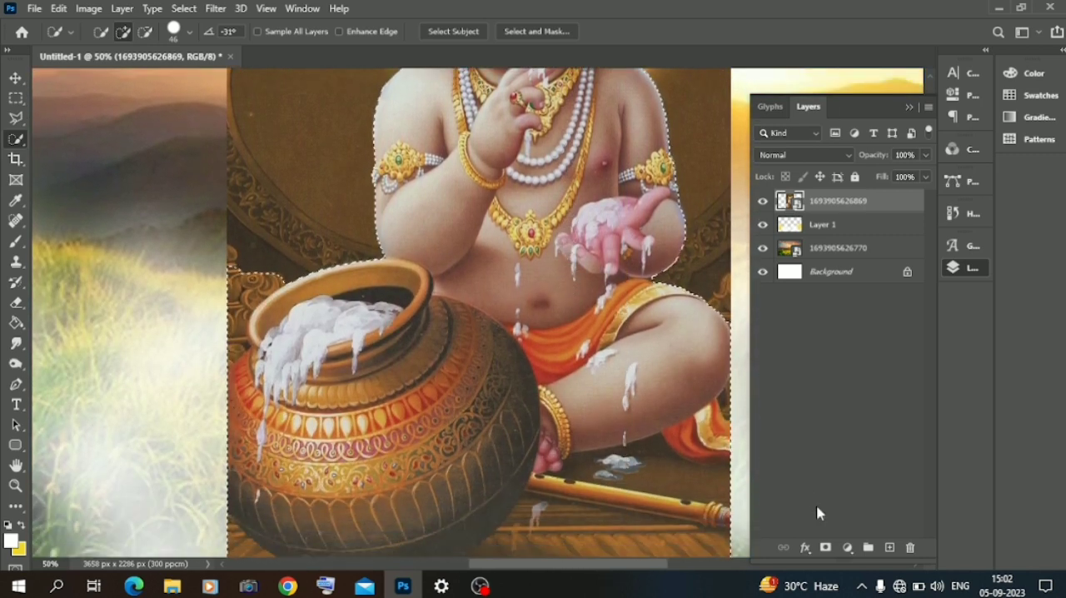
Step: Turn the selection into a layer mask that hides the picture's background around the figure
left_click(826, 547)
key("ctrl+minus")
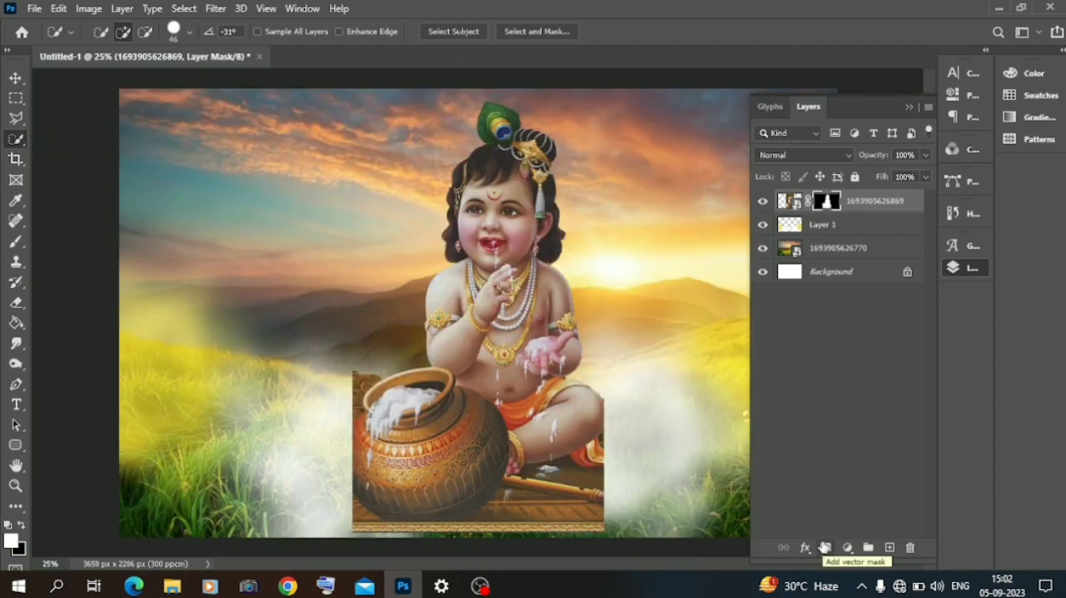
left_click(754, 356)
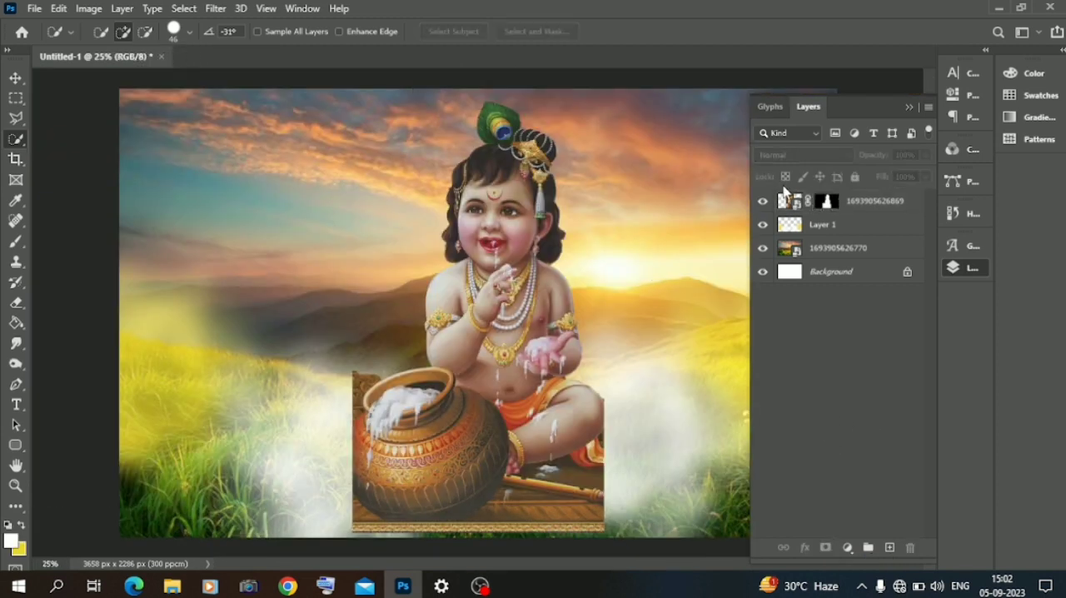
Step: Refine the figure's layer mask in Select and Mask and accept the result
left_click(827, 201)
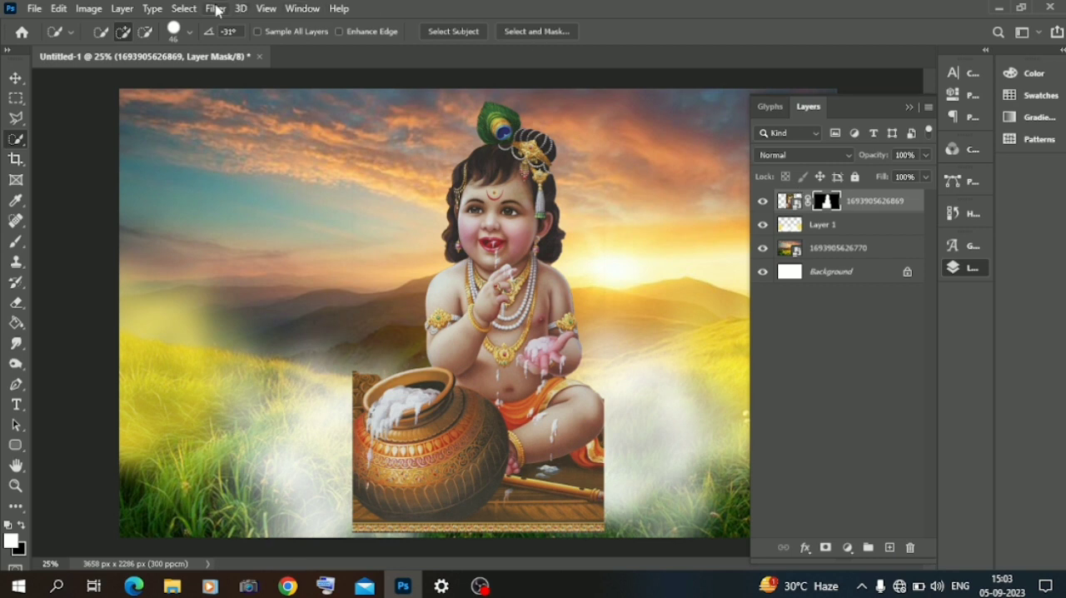
left_click(216, 9)
mouse_move(184, 9)
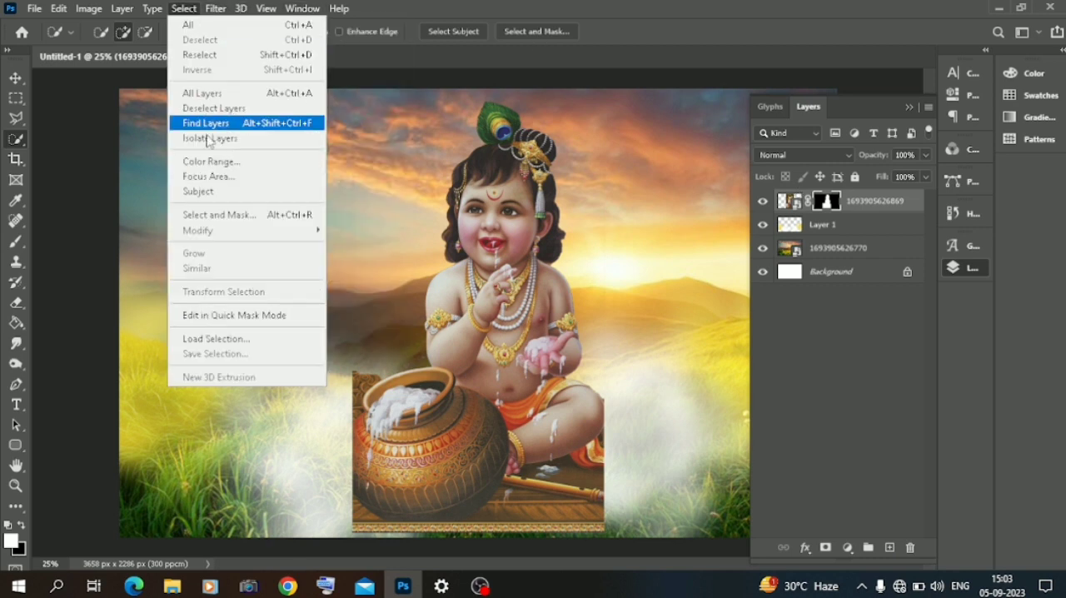
left_click(230, 217)
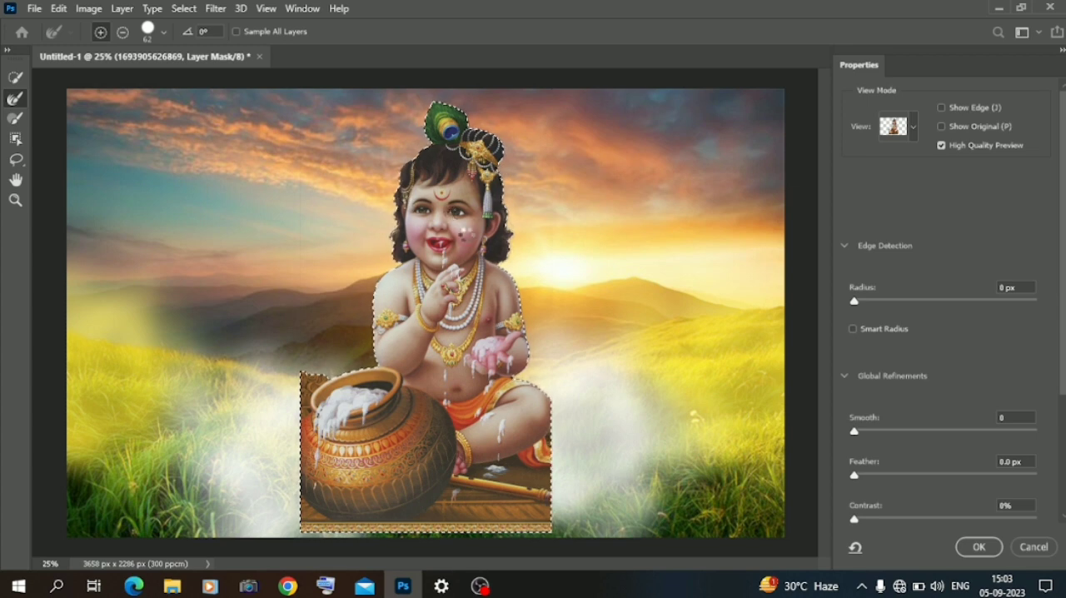
left_click(989, 552)
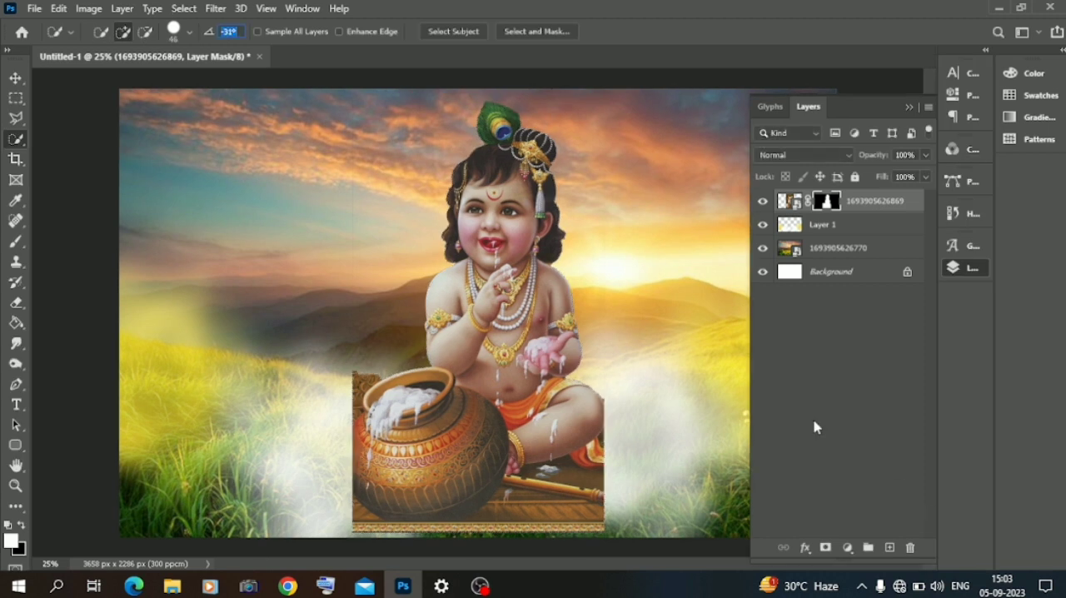
left_click(817, 428)
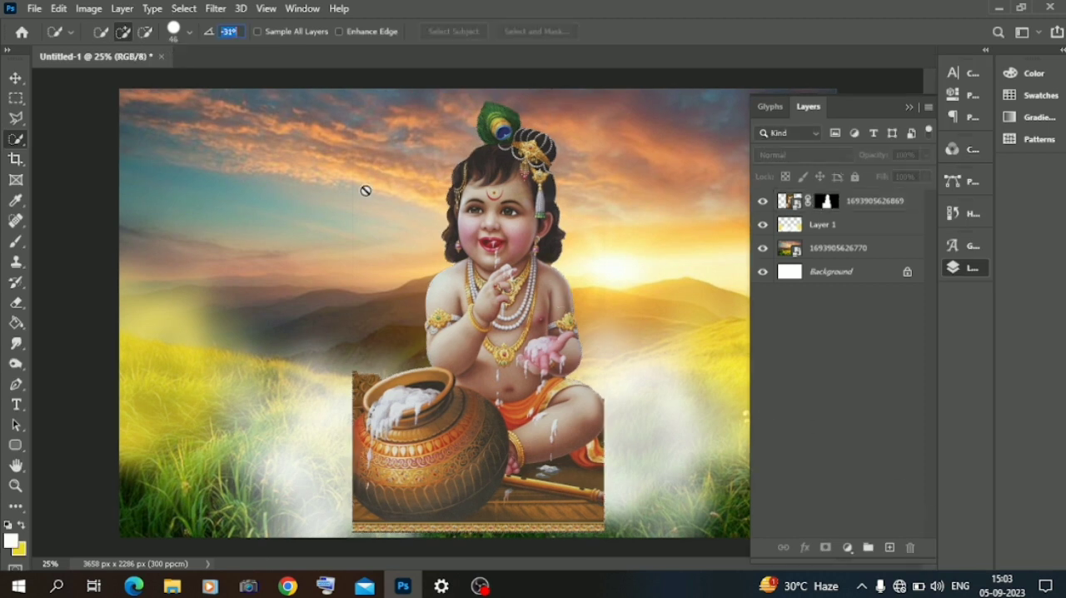
Step: Move the masked figure to the right part of the landscape, aligned with the canvas height
key("v")
left_click(459, 348)
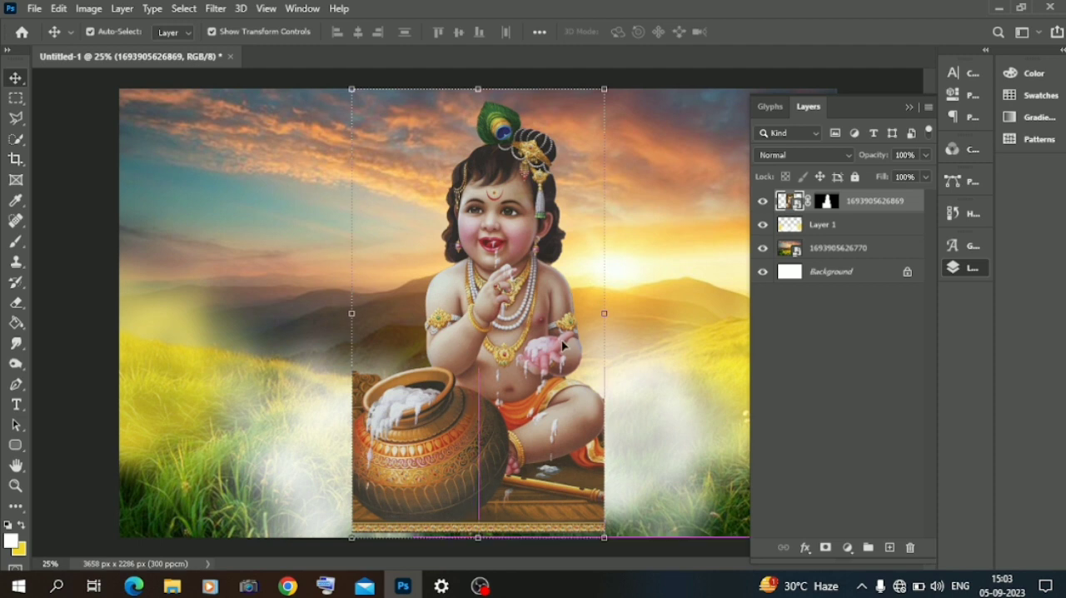
left_click_drag(549, 348, 625, 331)
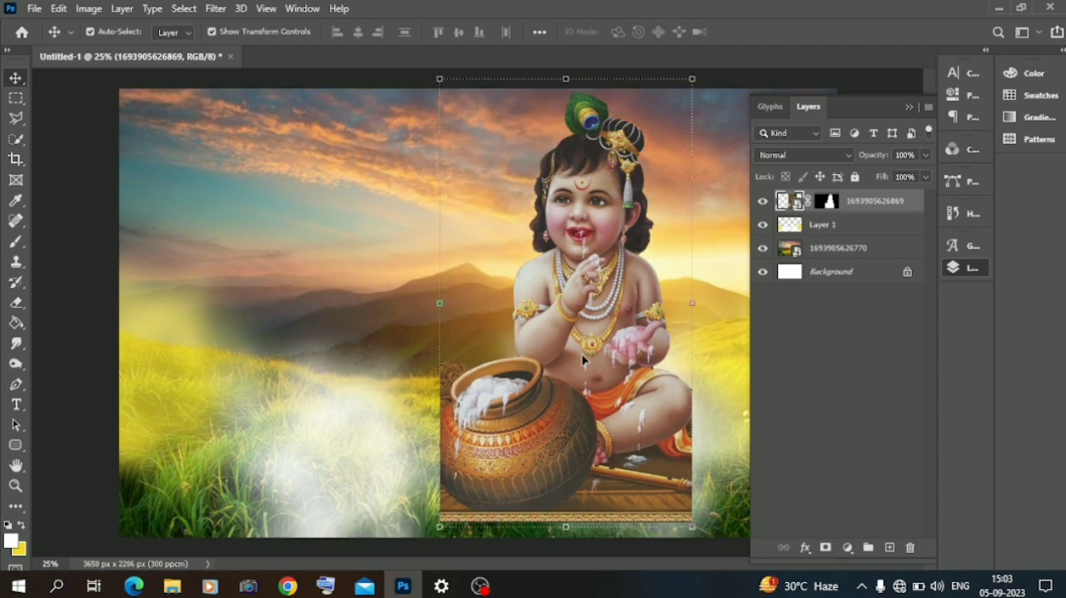
left_click_drag(588, 360, 606, 364)
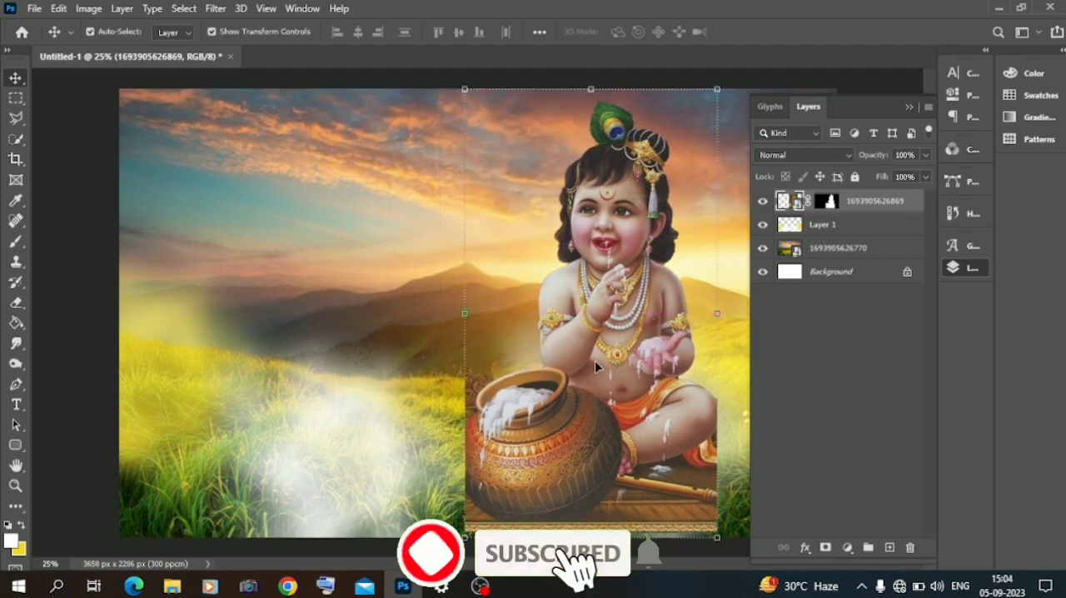
Step: Rasterize the figure's layer and erase the pot, flute and wooden floor with a soft Eraser
right_click(46, 190)
left_click(18, 306)
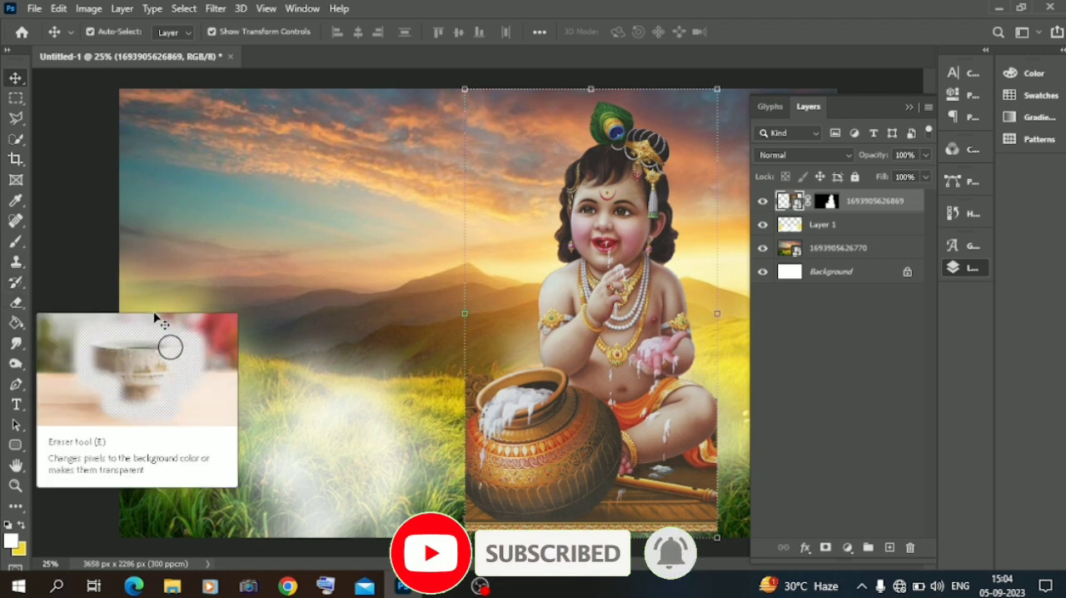
left_click(16, 302)
left_click(483, 459)
left_click(483, 462)
left_click(510, 238)
mouse_move(477, 372)
left_mouse_down()
mouse_move(538, 397)
mouse_move(640, 496)
mouse_move(554, 476)
mouse_move(467, 409)
mouse_move(476, 481)
mouse_move(497, 509)
mouse_move(628, 514)
mouse_move(693, 499)
left_mouse_up()
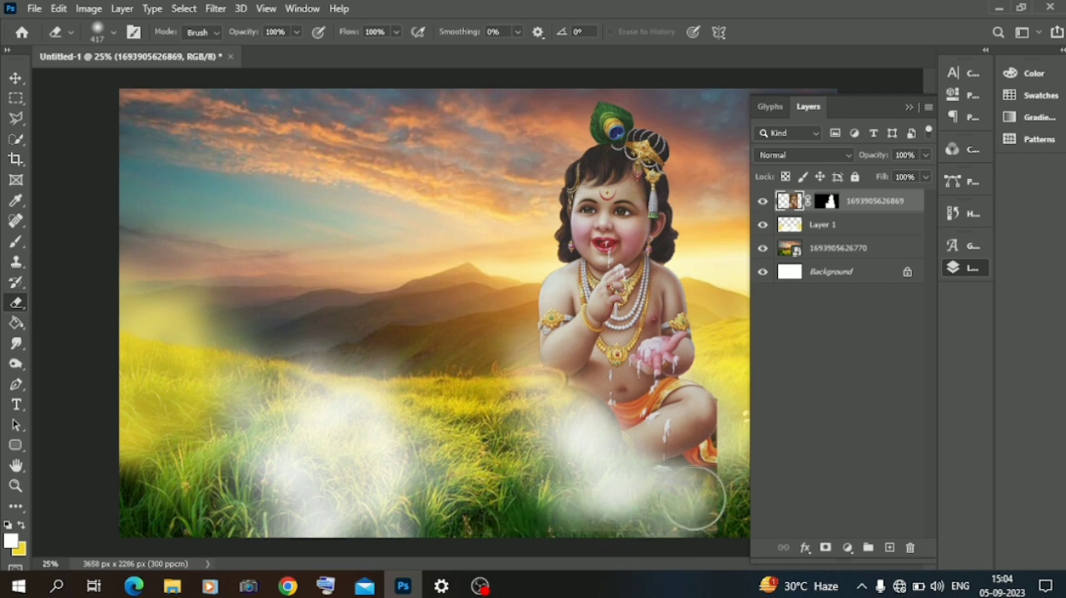
Step: Erase the hard edge of the orange cloth beside the figure's knee with a 55 px Eraser
key("ctrl+plus")
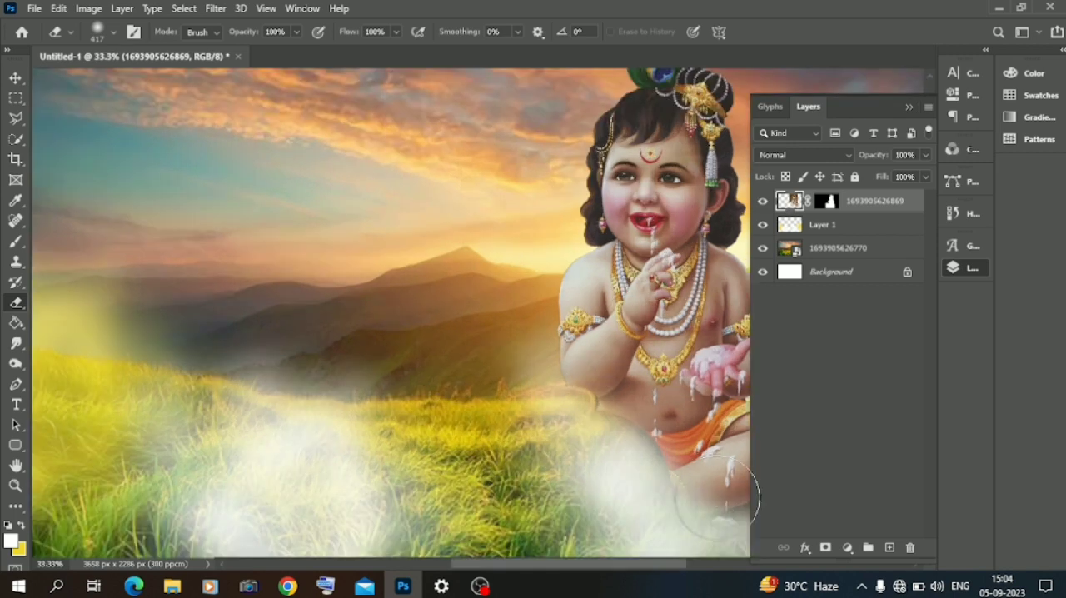
left_click_drag(570, 567, 665, 580)
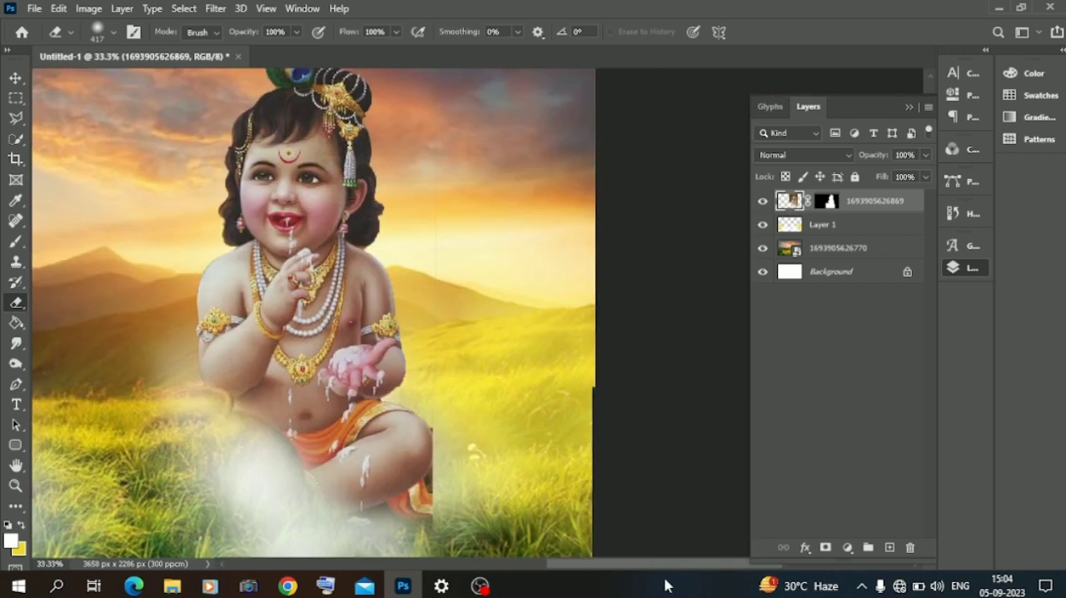
right_click(475, 299)
key("Return")
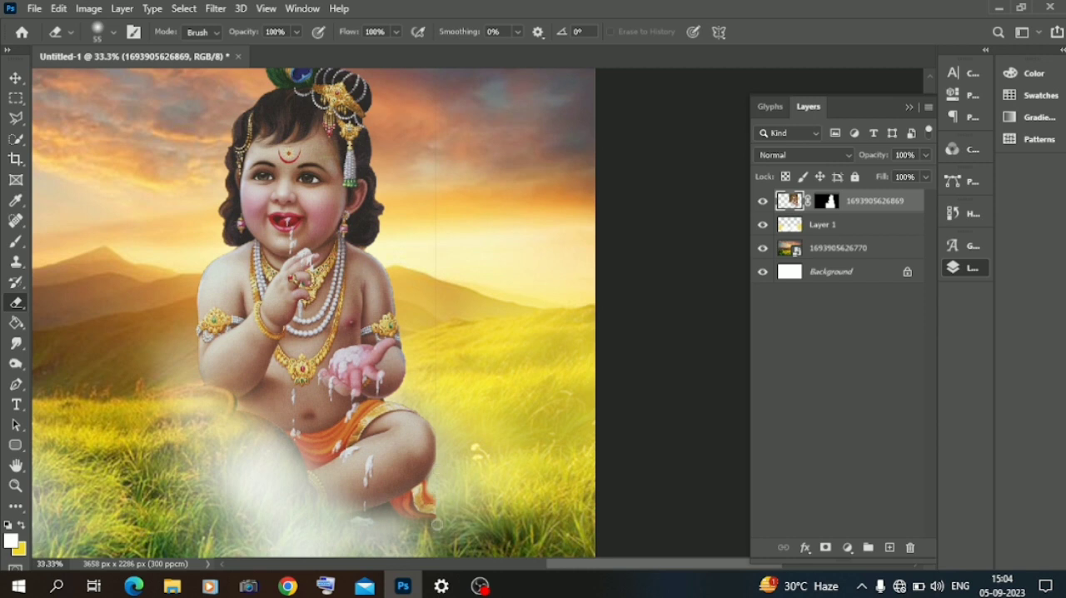
Step: Shift the masked figure slightly further toward the right edge of the landscape and deselect it
left_click(16, 78)
left_click_drag(324, 276, 389, 282)
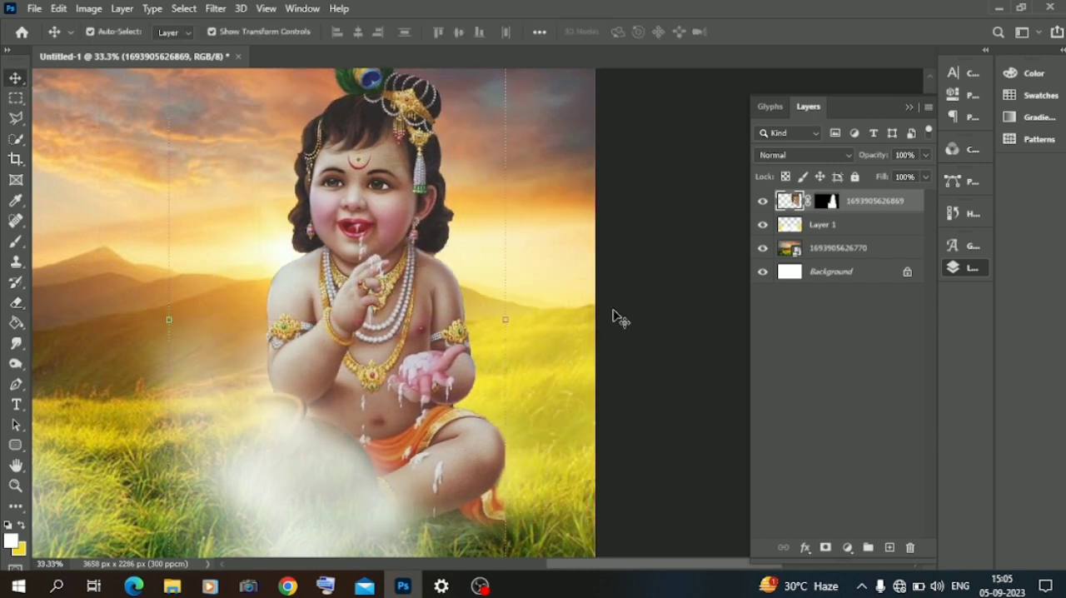
left_click(614, 316)
key("ctrl+minus")
left_click_drag(616, 317, 574, 312)
left_click(220, 319)
left_click(171, 586)
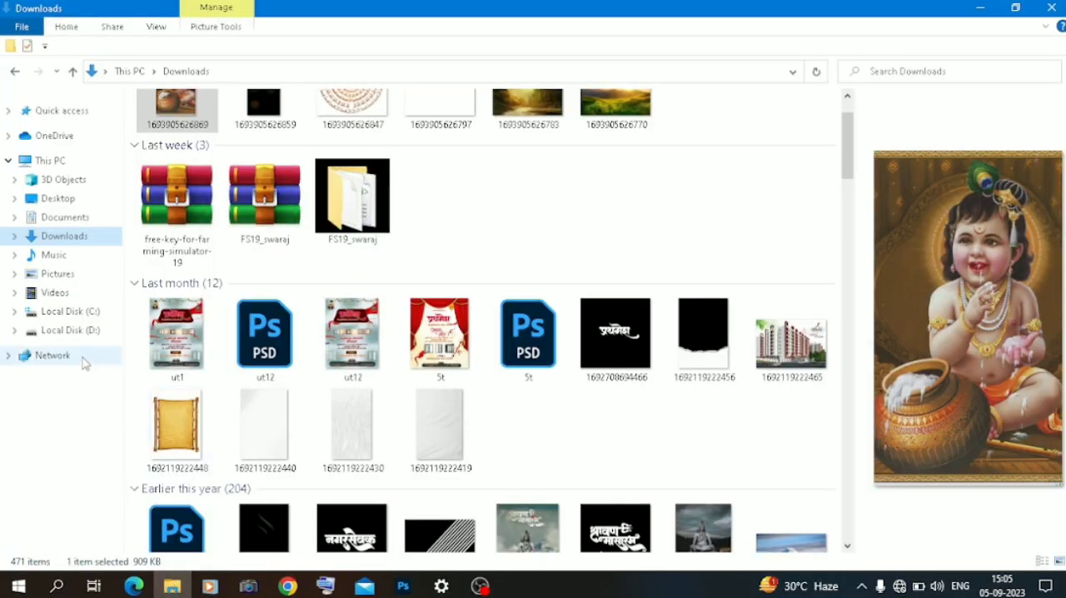
left_click(70, 329)
double_click(269, 156)
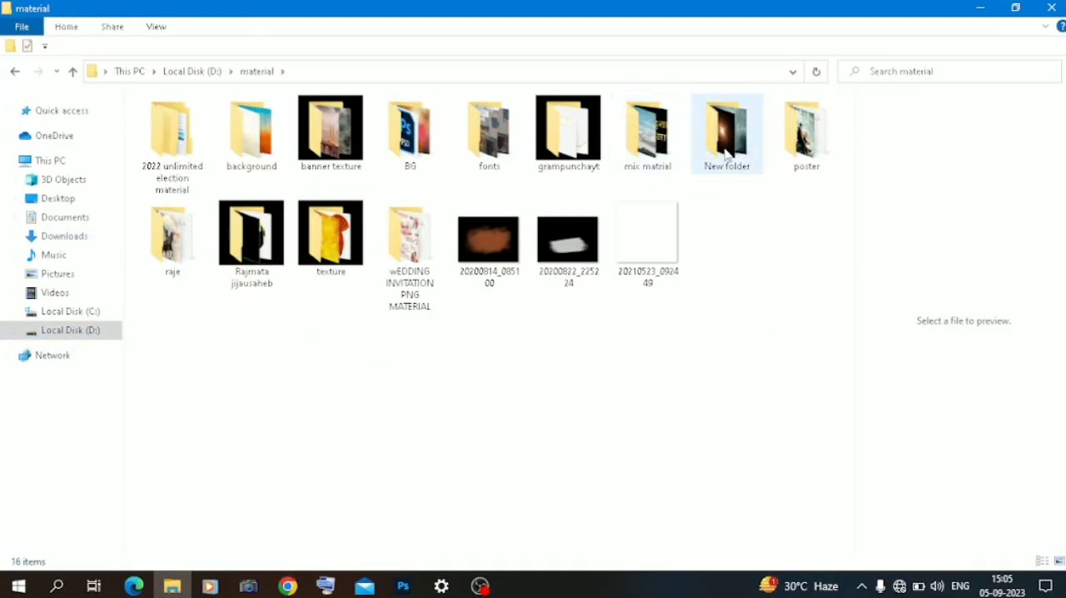
double_click(727, 133)
key("BackSpace")
double_click(647, 133)
scroll(384, 226, "down", 5)
left_click_drag(285, 397, 459, 382)
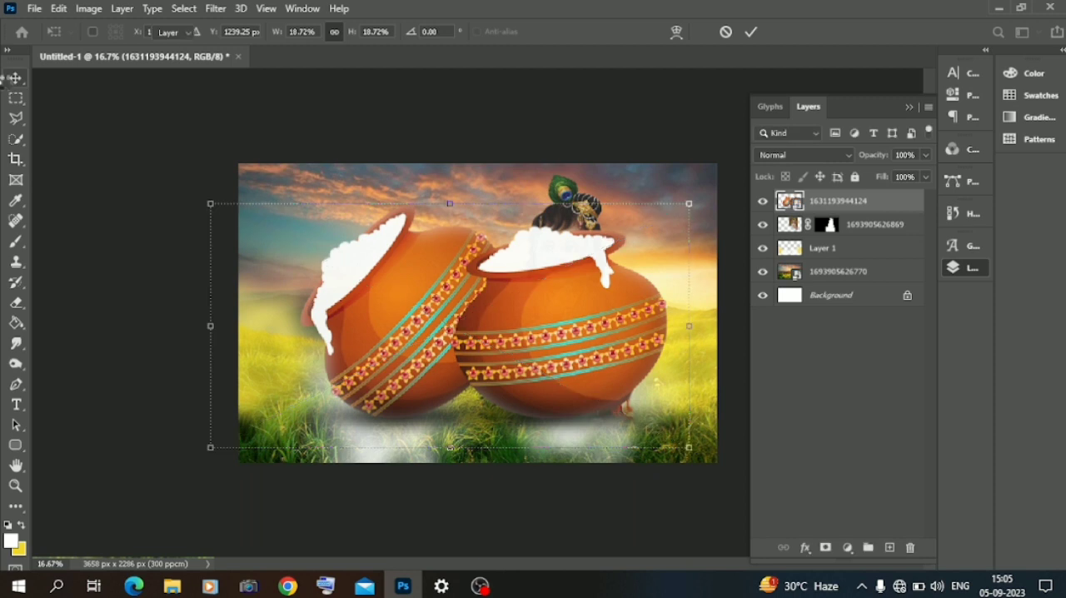
key("Return")
Step: Select only the right-hand pot with Quick Selection and mask out the rest of the image
left_click(16, 138)
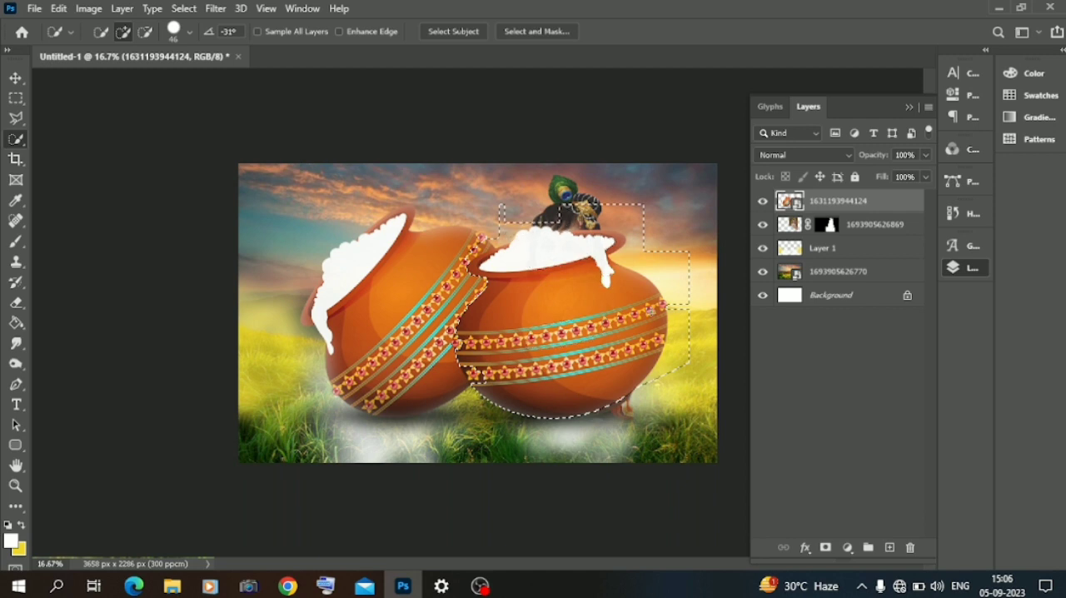
mouse_move(478, 340)
left_mouse_down()
mouse_move(458, 349)
mouse_move(473, 375)
left_mouse_up()
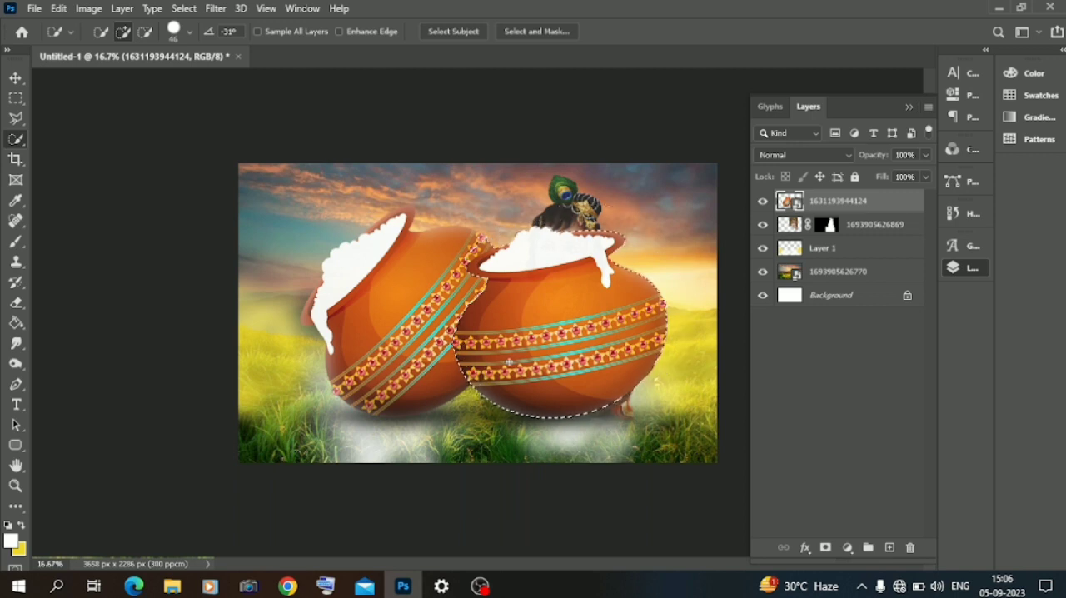
left_click(145, 32)
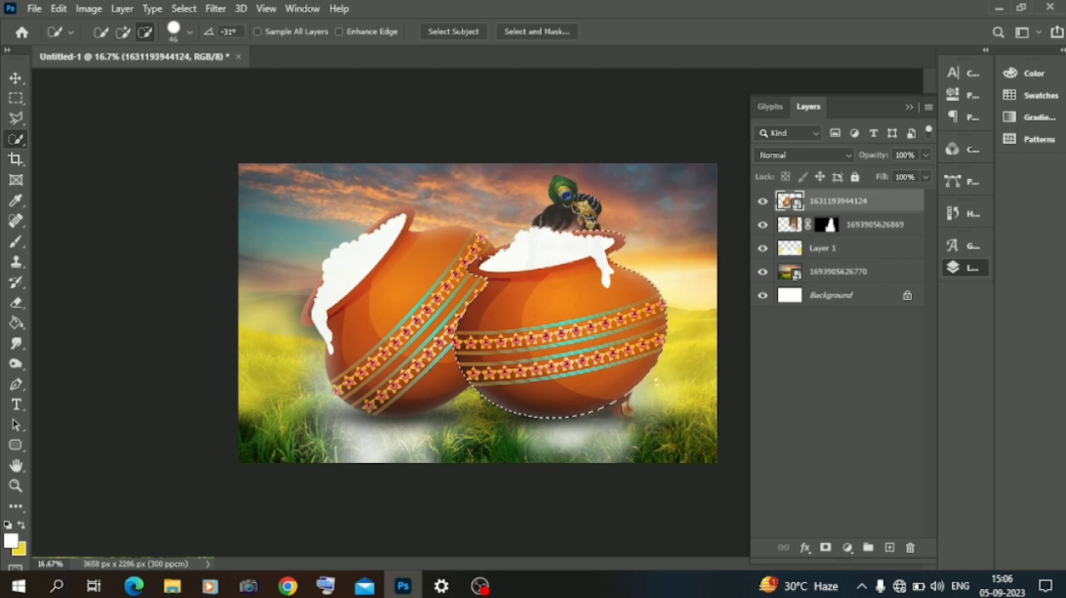
left_click(123, 32)
left_click_drag(481, 259, 499, 255)
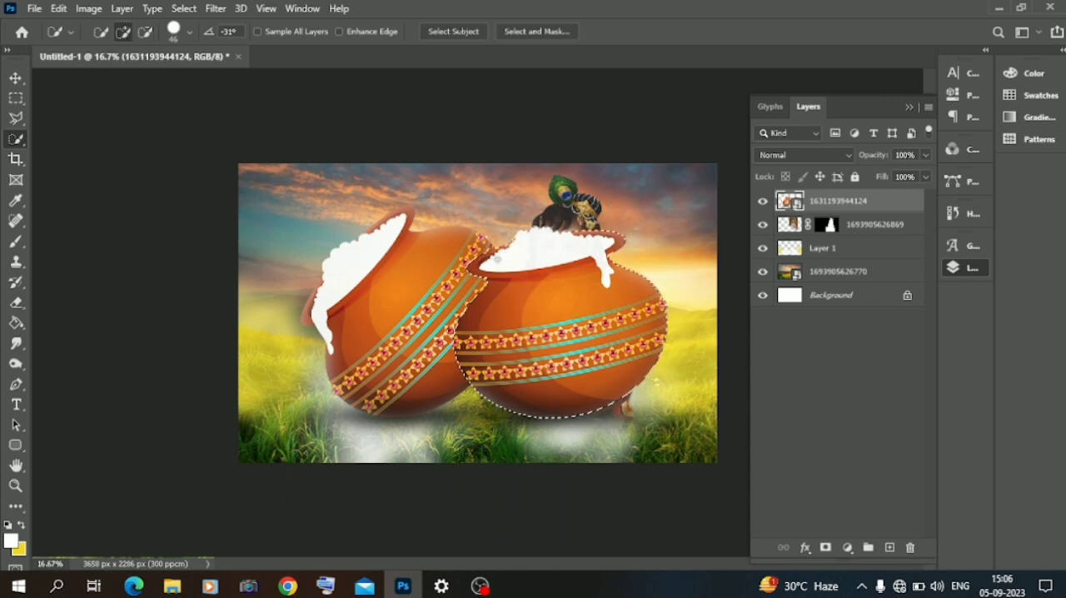
left_click(825, 548)
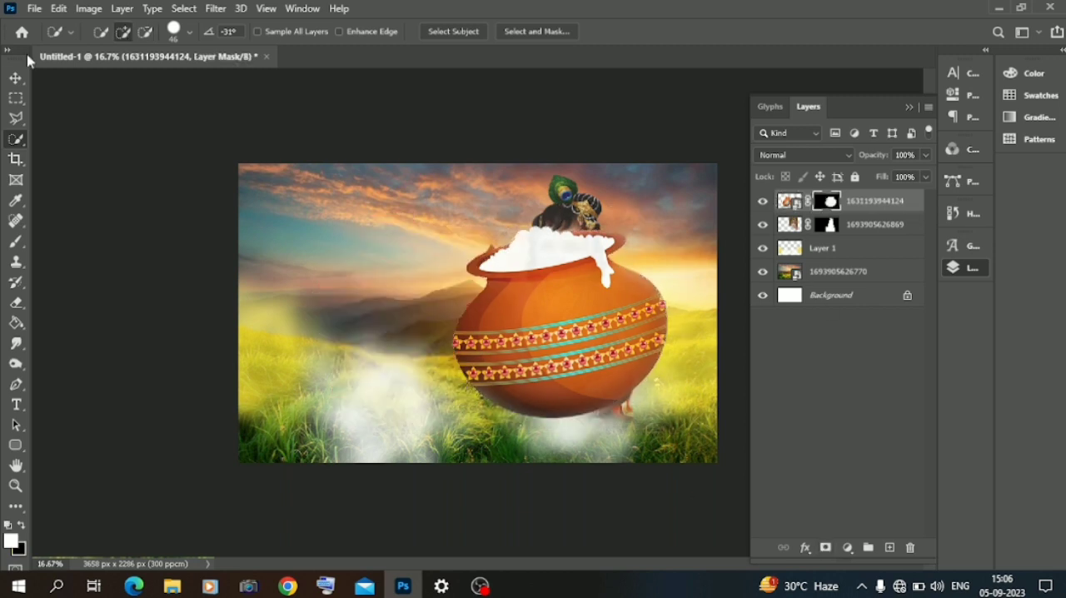
Step: Scale the masked pot down to about 56% and place it in front of the seated figure
left_click(15, 78)
left_click_drag(543, 342, 511, 393)
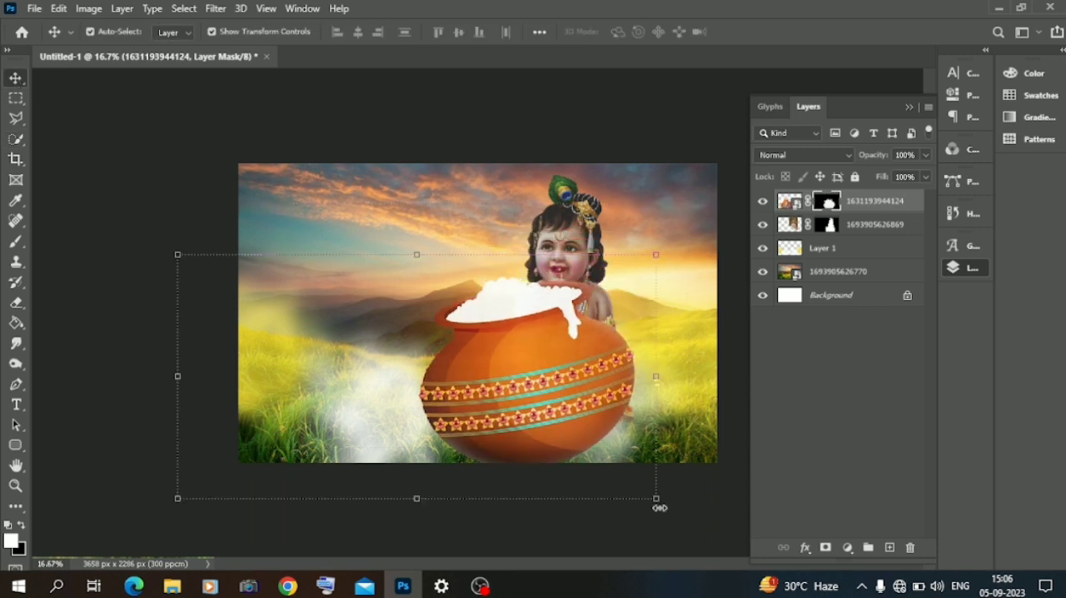
left_click_drag(656, 499, 542, 430)
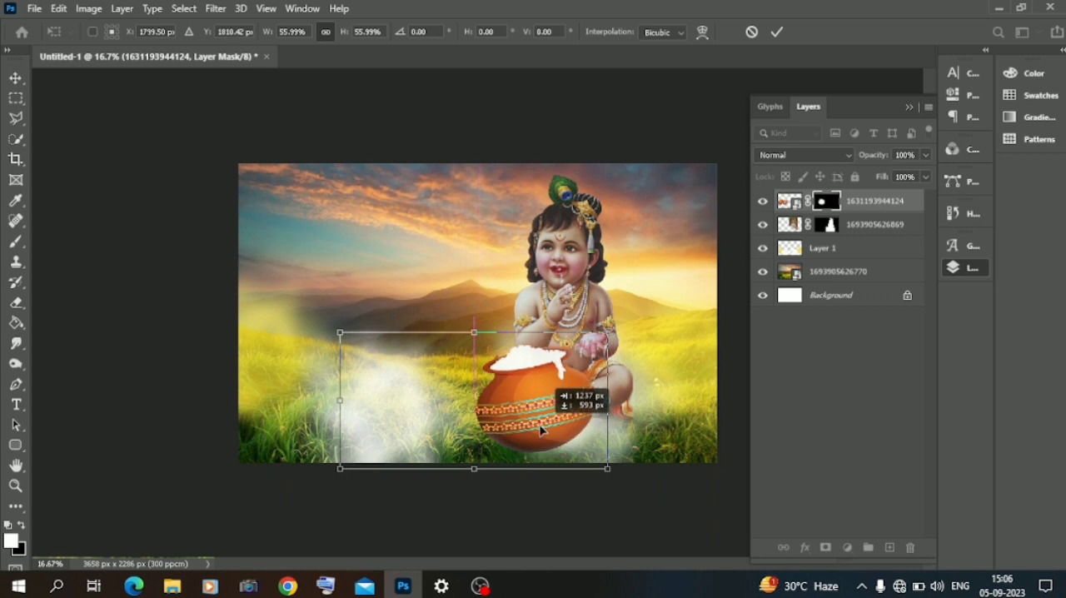
left_click(84, 257)
left_click(95, 279)
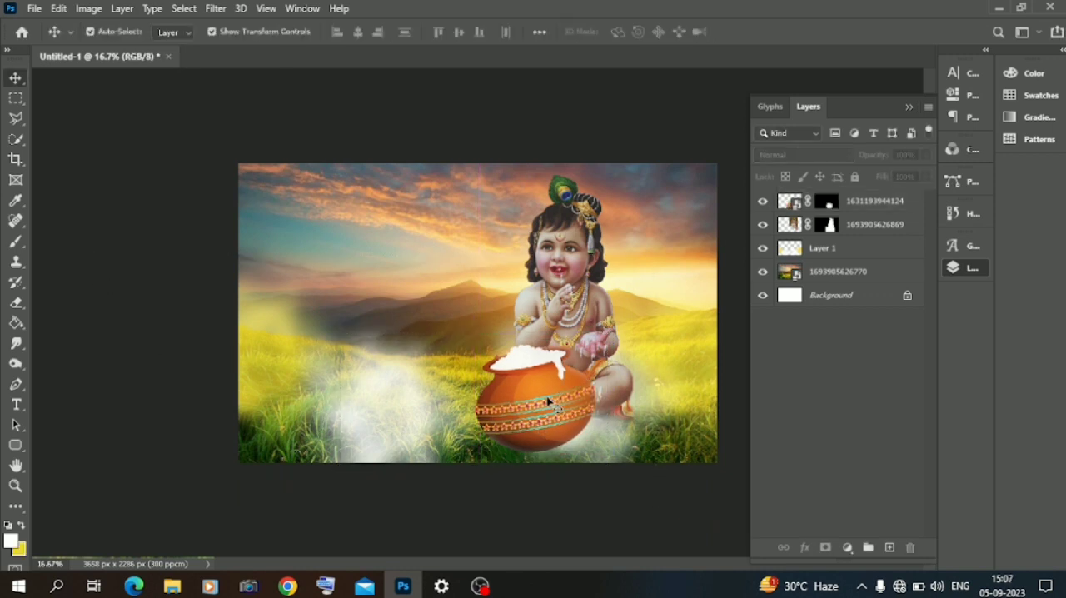
Step: Tilt the pot slightly counter-clockwise and nudge it into position in front of the figure
left_click(520, 410)
left_click_drag(355, 314, 408, 364)
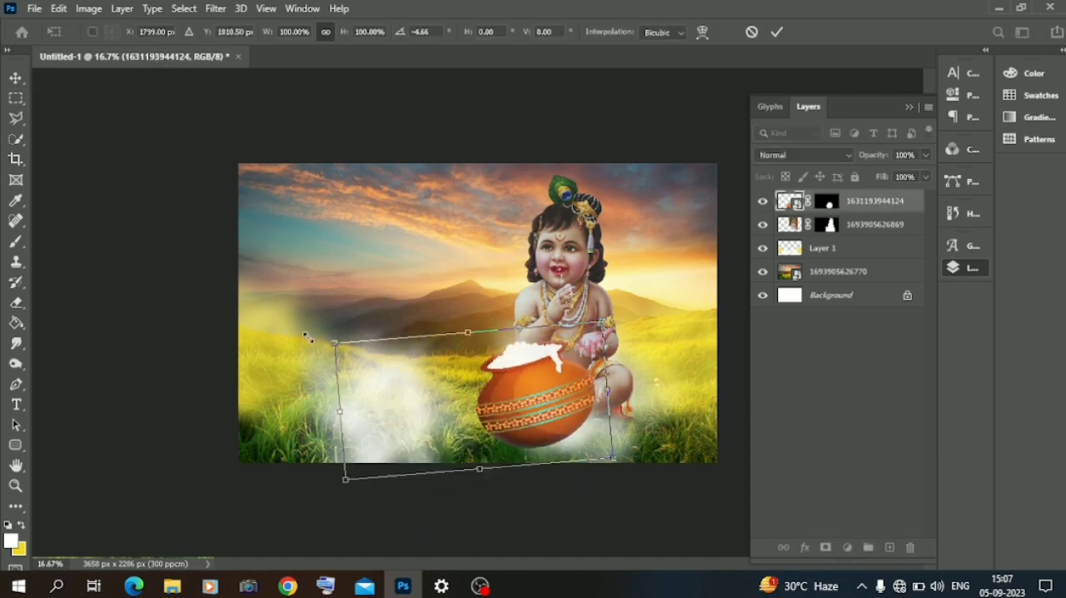
left_click(16, 77)
left_click_drag(544, 388, 545, 393)
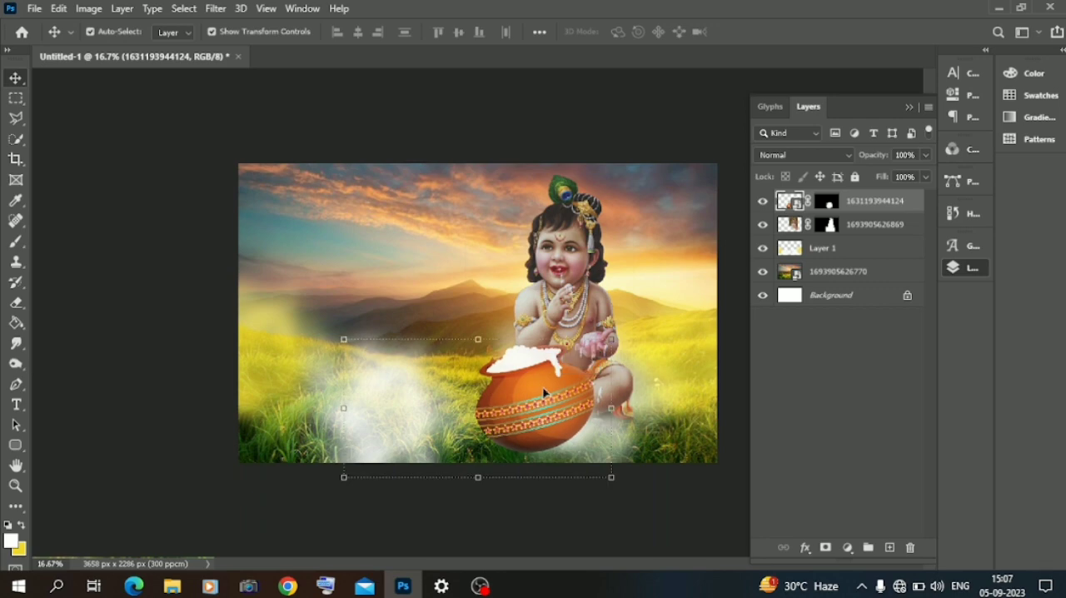
left_click(172, 587)
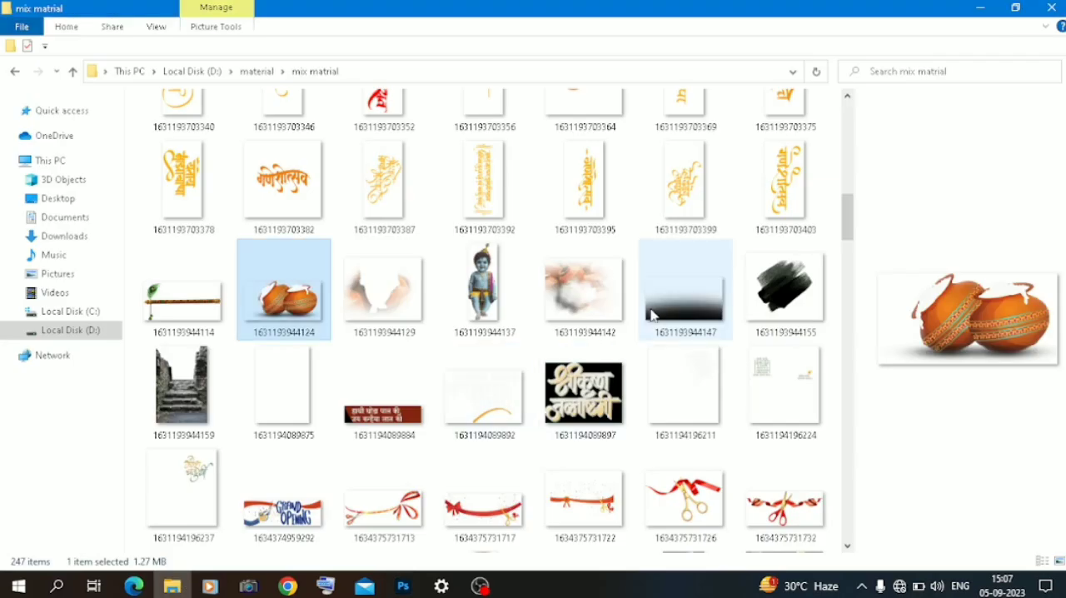
left_click_drag(652, 315, 471, 448)
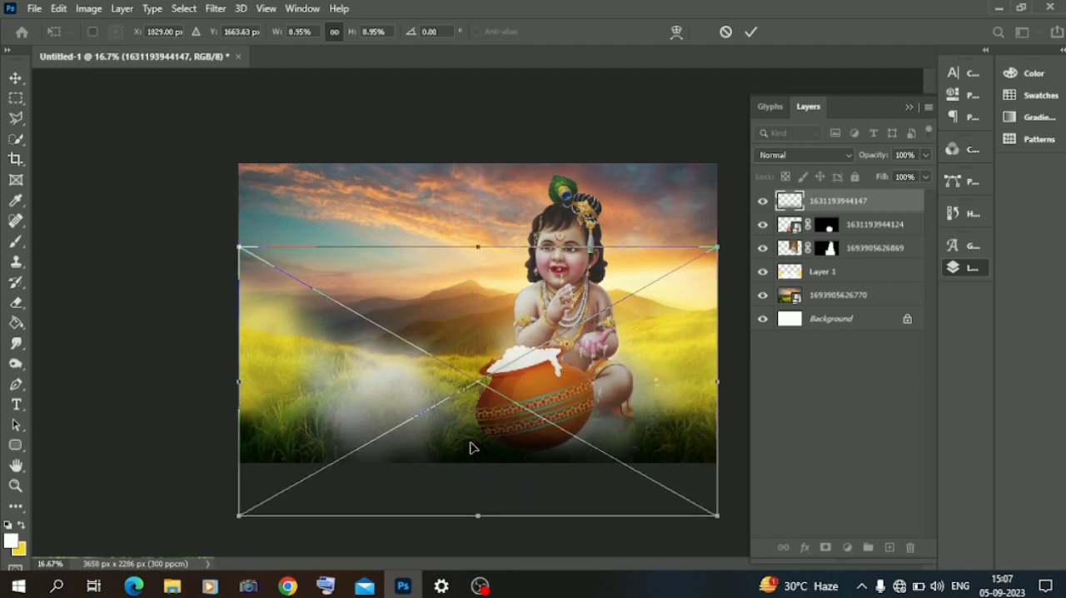
key("Return")
left_click(164, 426)
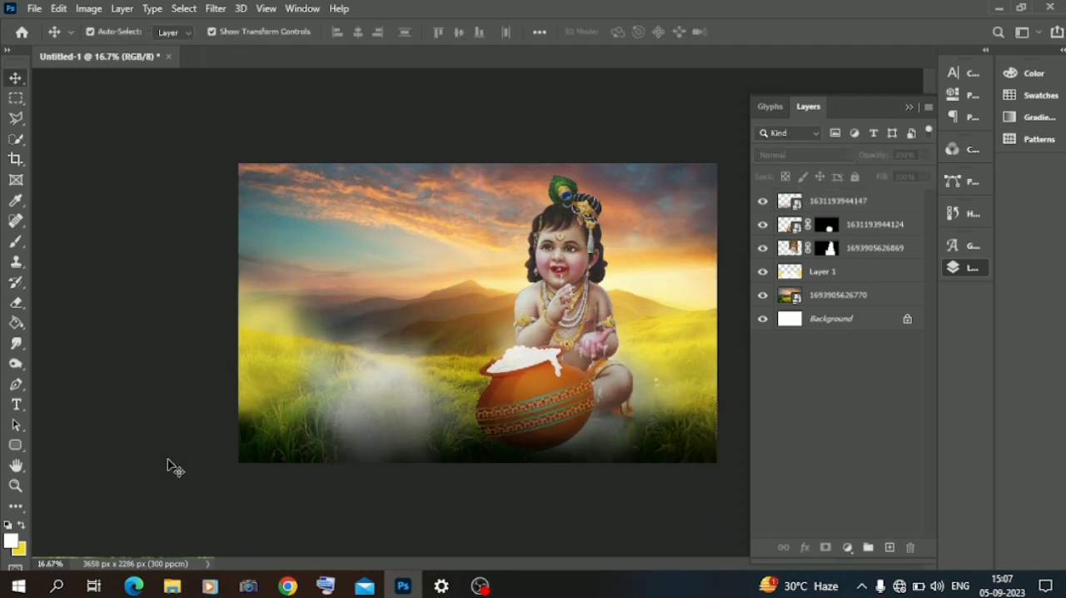
left_click(172, 586)
scroll(275, 375, "down", 5)
scroll(275, 375, "up", 10)
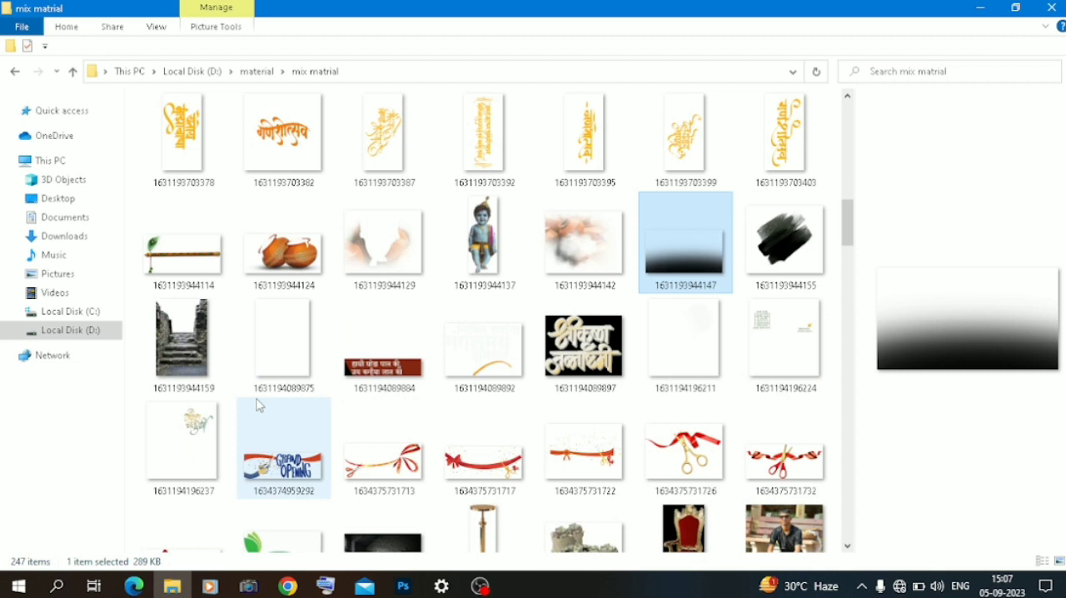
left_click(73, 236)
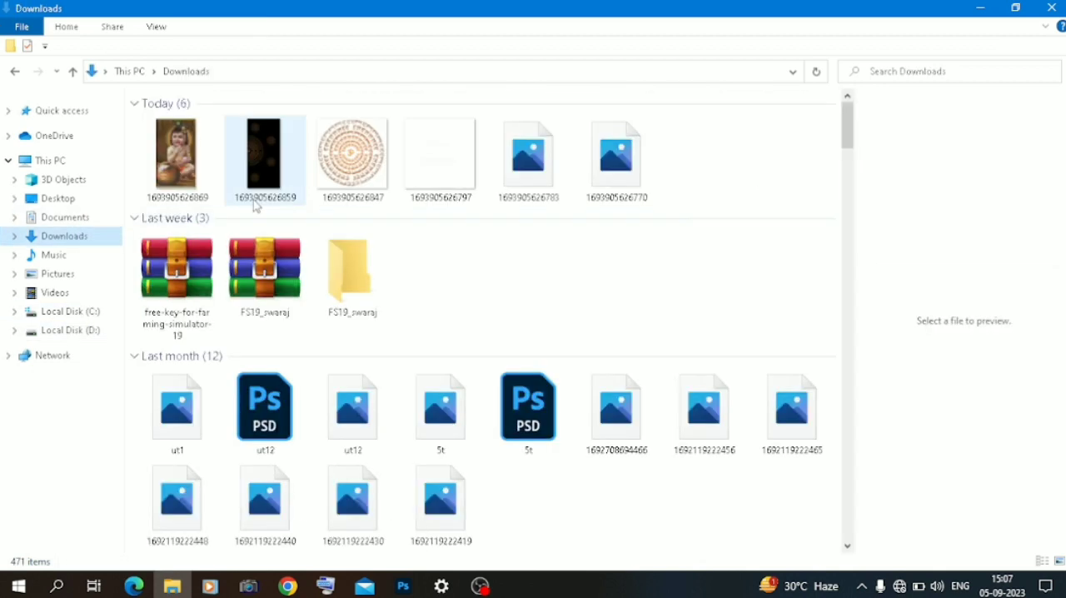
left_click(525, 174)
left_click_drag(525, 174, 431, 300)
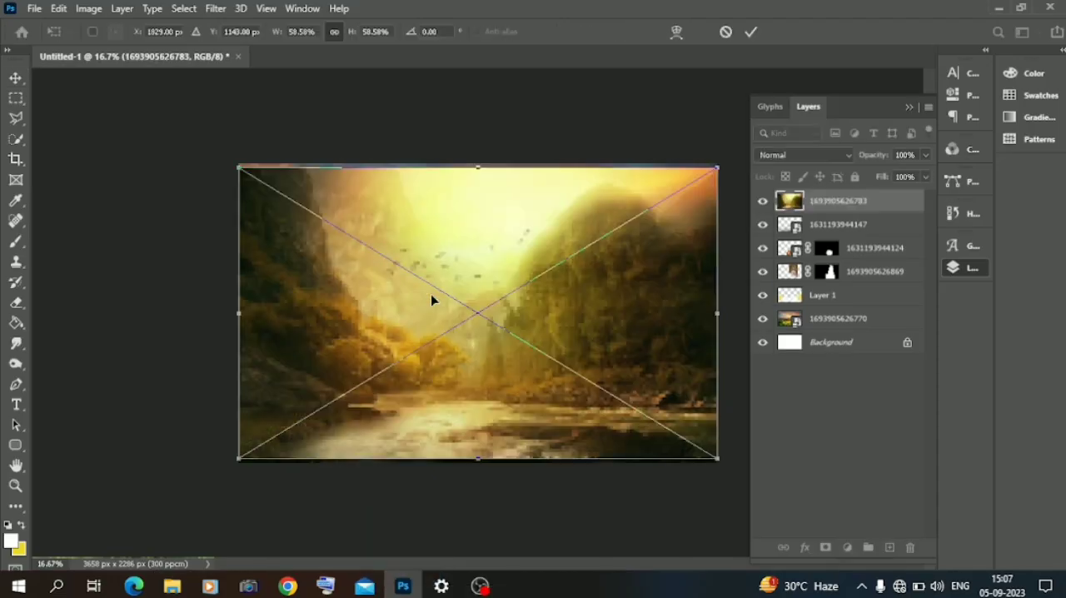
key("Return")
Step: Move the golden valley layer directly below Layer 1 and enlarge it to about 62% to cover the canvas
left_click_drag(844, 204, 837, 307)
left_click_drag(478, 167, 479, 149)
left_click_drag(467, 225, 454, 229)
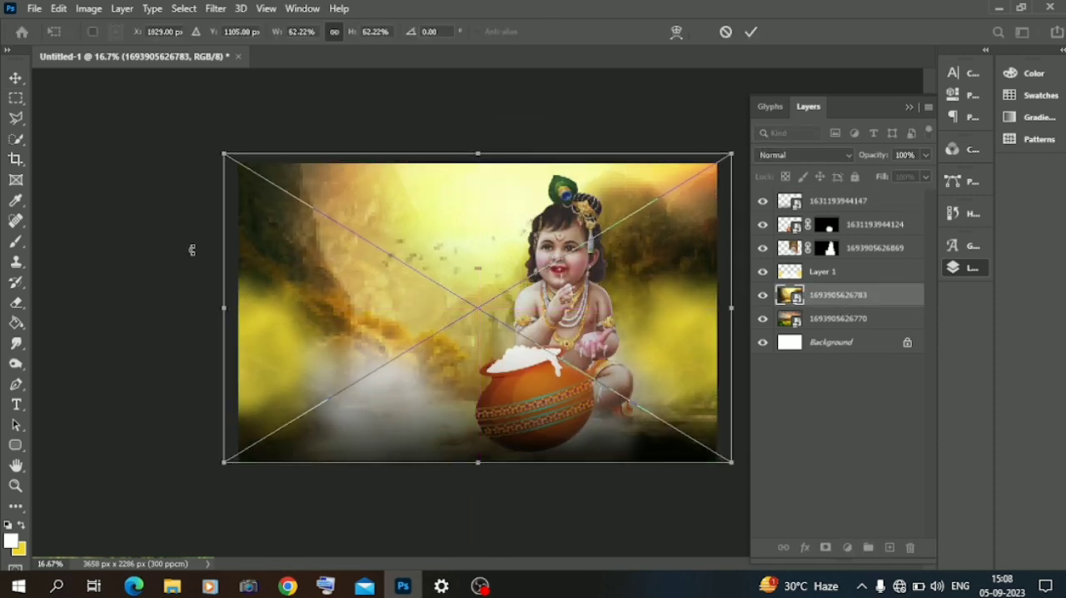
left_click(15, 79)
Step: Set the golden valley layer's blend mode to Screen and deselect it
left_click(804, 155)
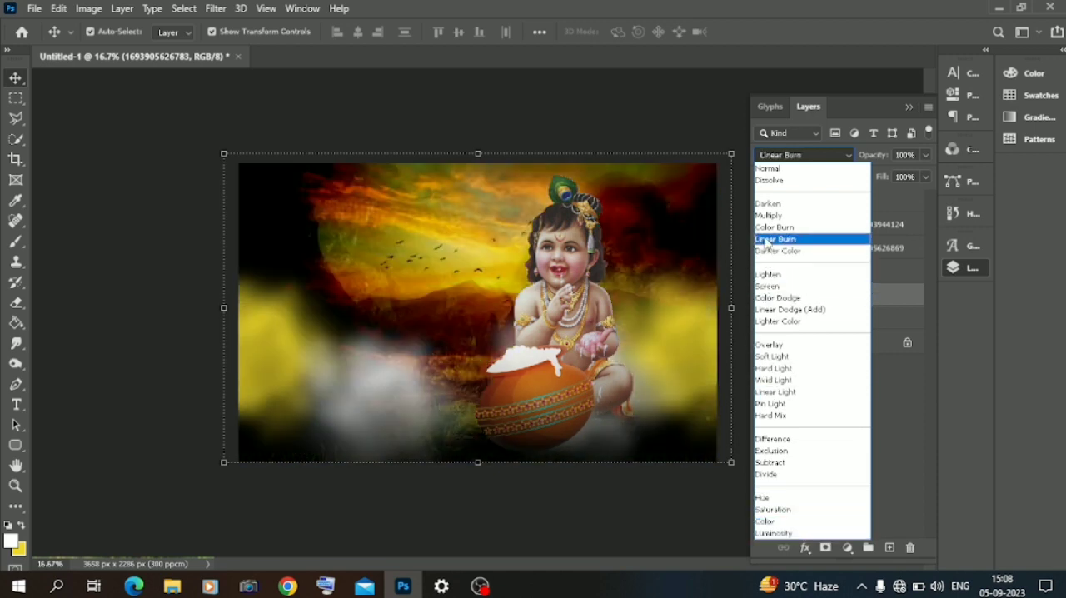
left_click(768, 287)
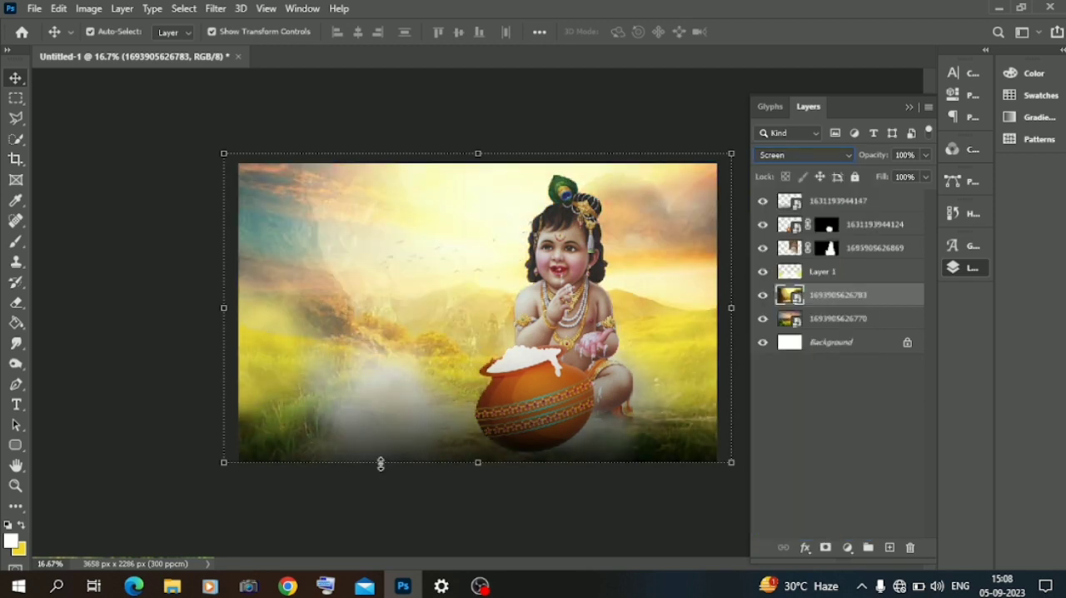
left_click(139, 400)
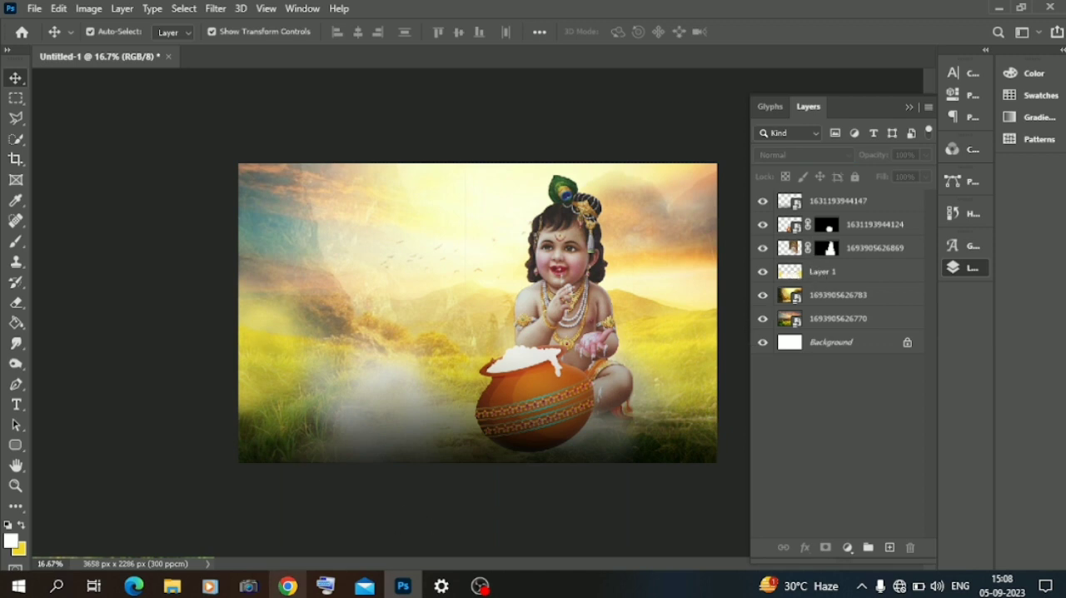
left_click(172, 586)
left_click_drag(350, 137, 555, 260)
left_click_drag(465, 309, 557, 282)
left_click_drag(418, 140, 530, 229)
left_click_drag(646, 326, 596, 252)
Step: Move the circular script layer below the figure's layer and lower its opacity to 39%
left_click_drag(827, 204, 824, 296)
left_click_drag(928, 160, 882, 177)
left_click(175, 191)
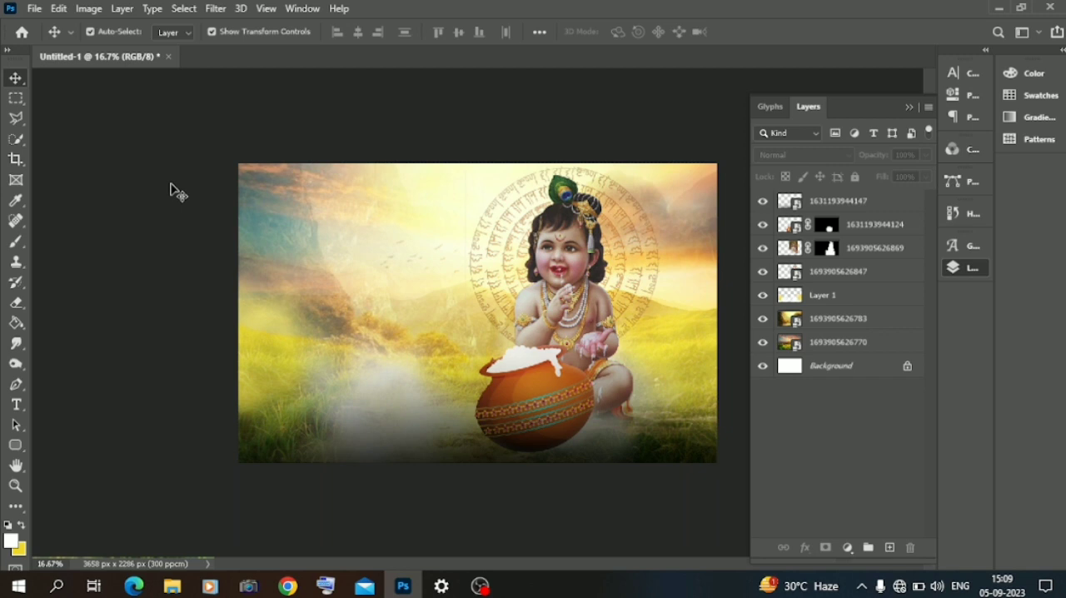
Step: Add a white Color Overlay layer style to the circular script layer
left_click(503, 248)
right_click(825, 282)
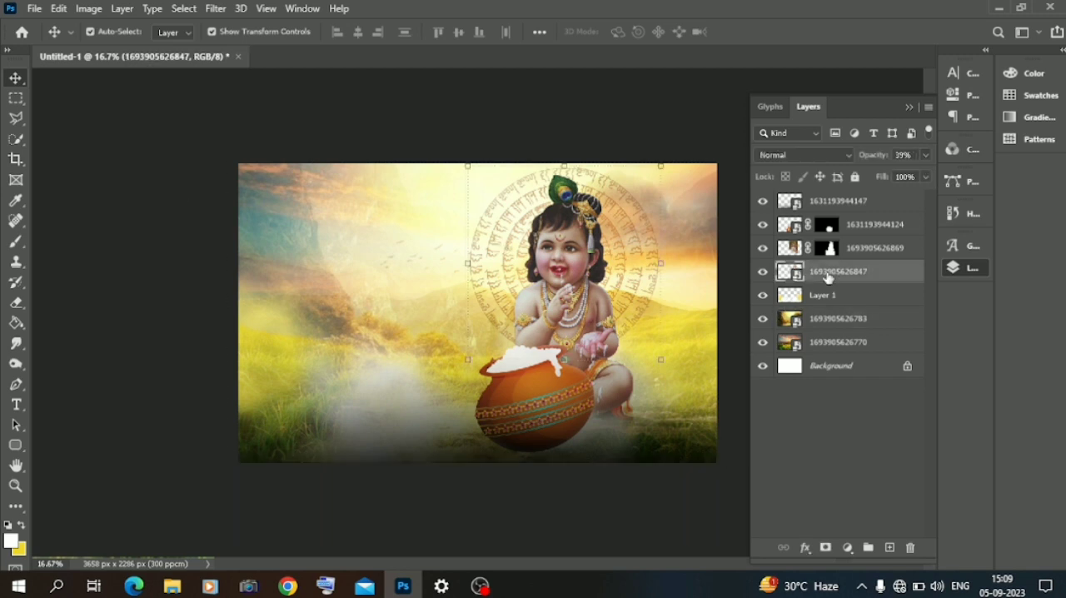
left_click(873, 28)
left_click(500, 402)
left_click(829, 245)
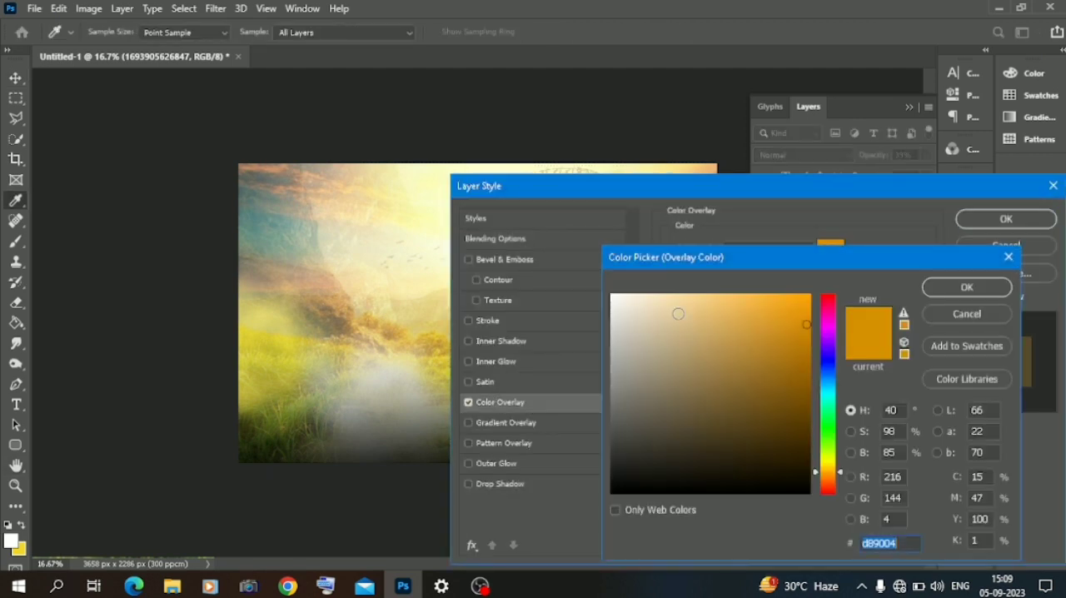
left_click(611, 299)
left_click(964, 287)
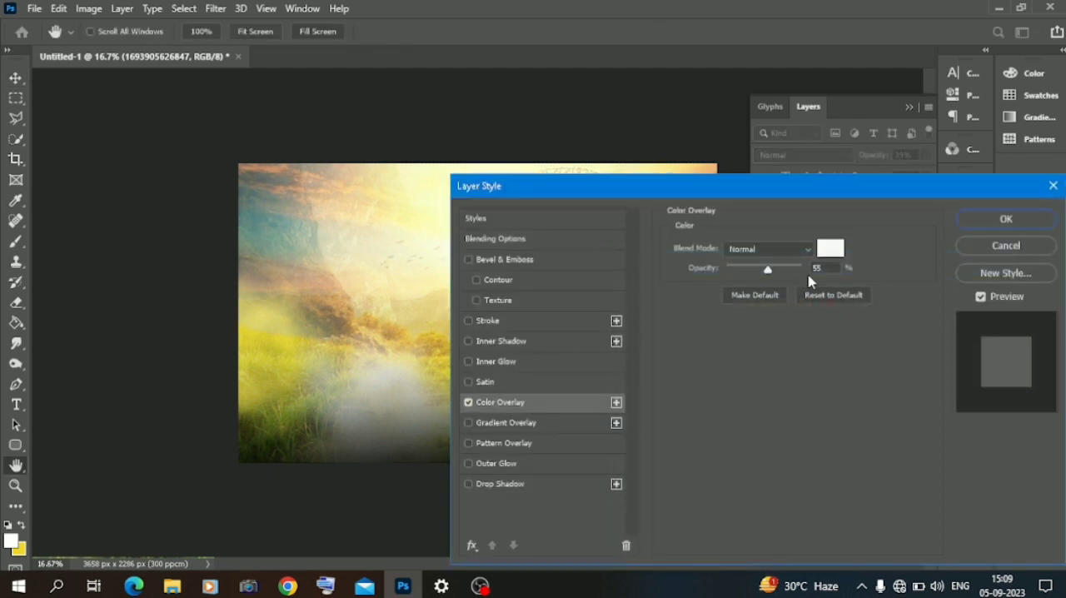
left_click(983, 223)
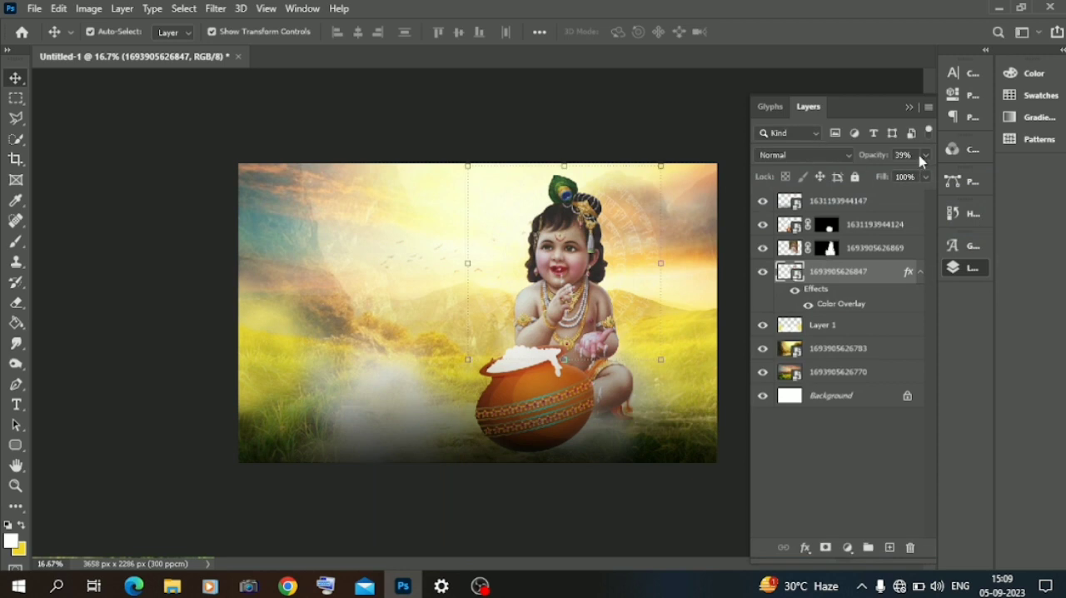
Step: Raise the circular script layer's opacity to 95% and set its blend mode to Luminosity
left_click_drag(915, 177, 922, 175)
left_click(825, 155)
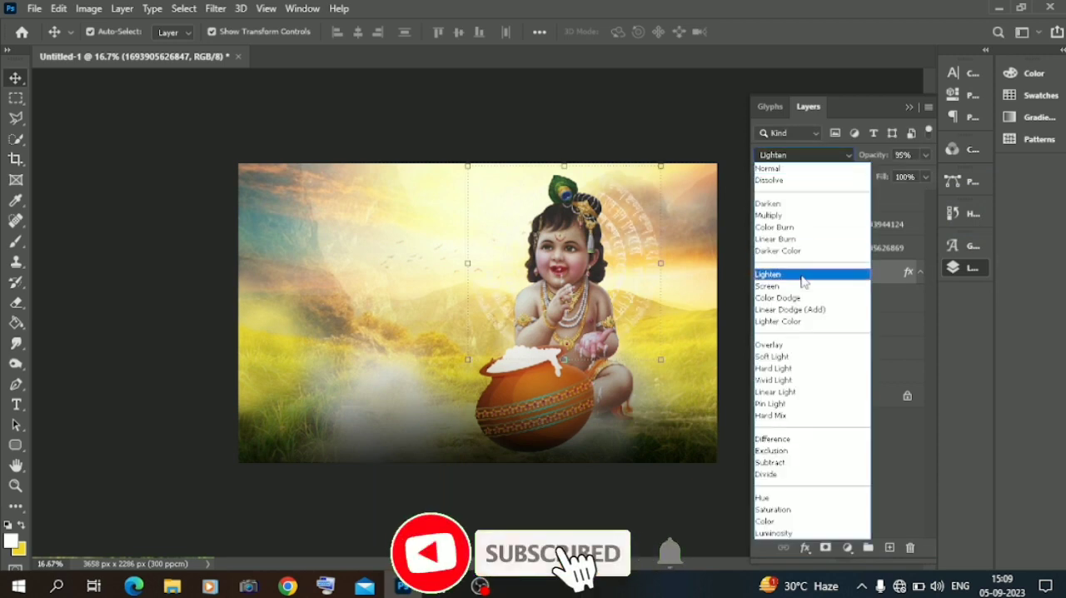
left_click(770, 533)
left_click(816, 157)
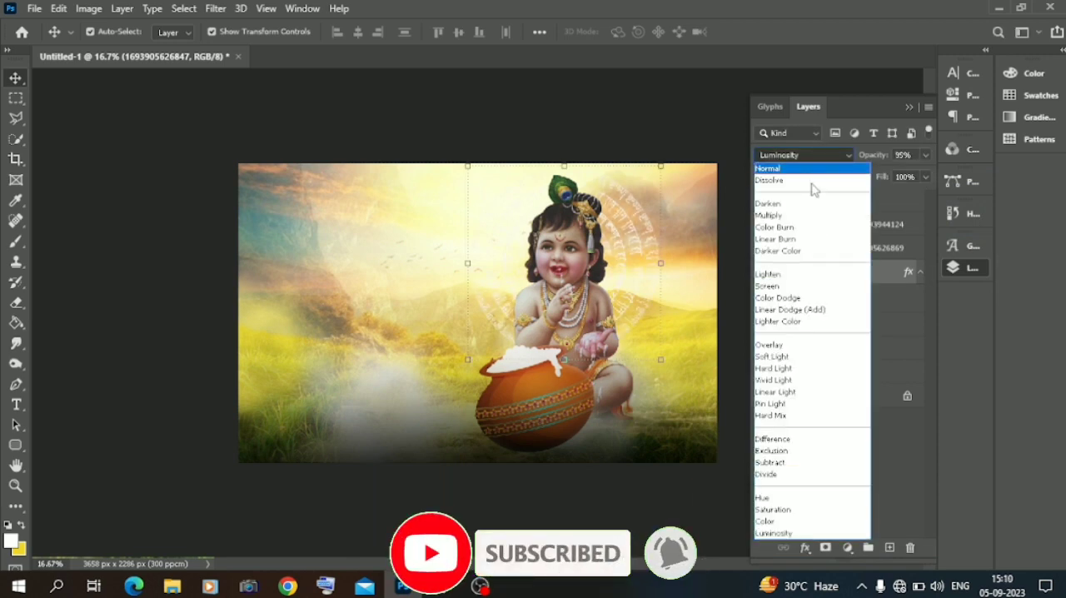
left_click(805, 233)
left_click(844, 257)
left_click(841, 272)
left_click(785, 156)
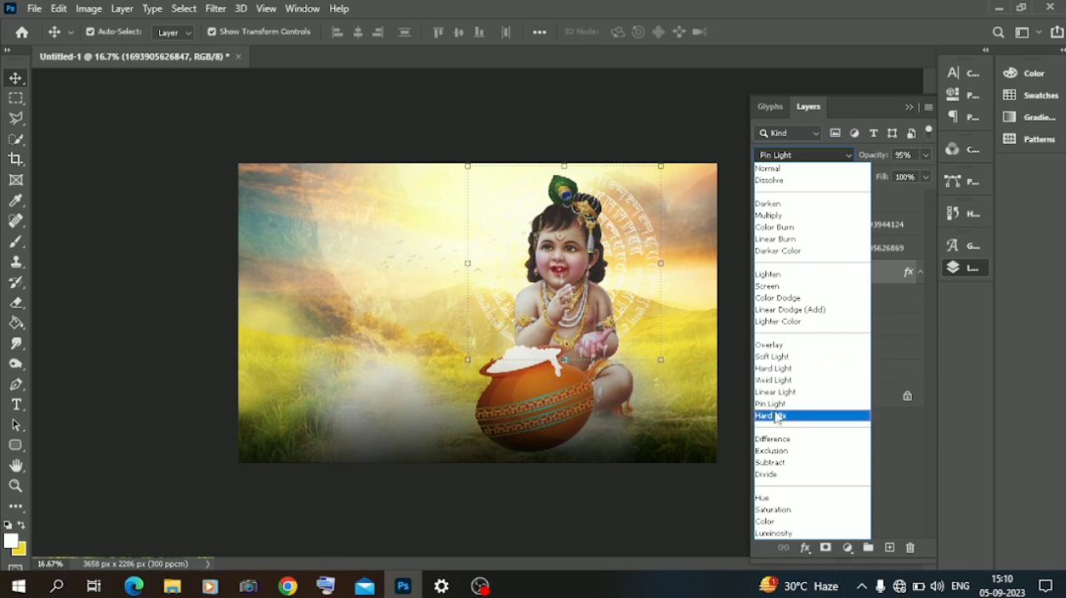
left_click(781, 535)
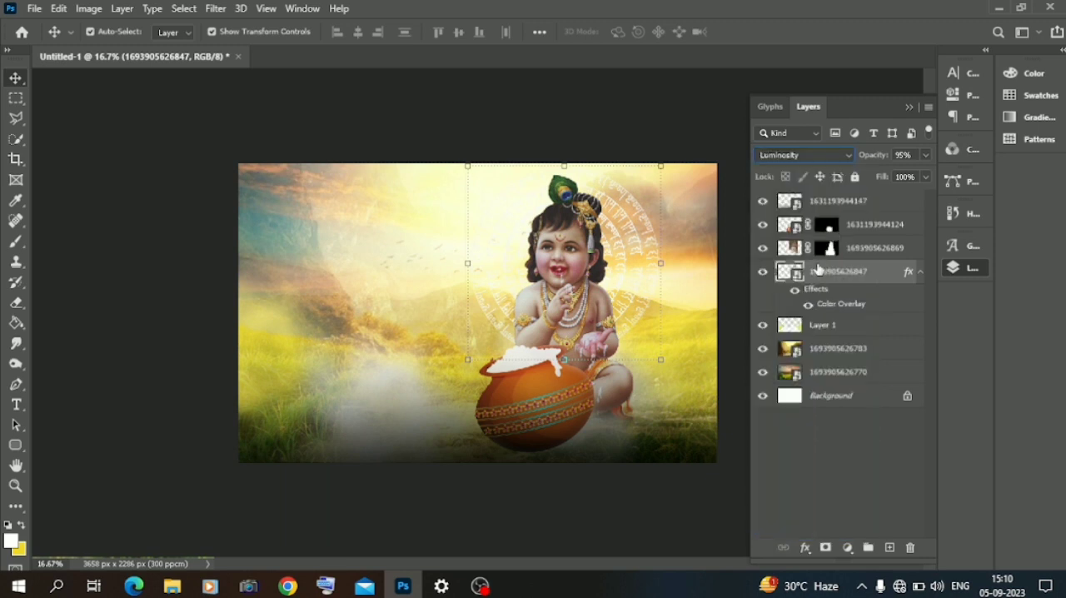
Step: Change the circular script layer's Color Overlay colour from white to bright orange
double_click(826, 306)
left_click_drag(658, 188, 732, 287)
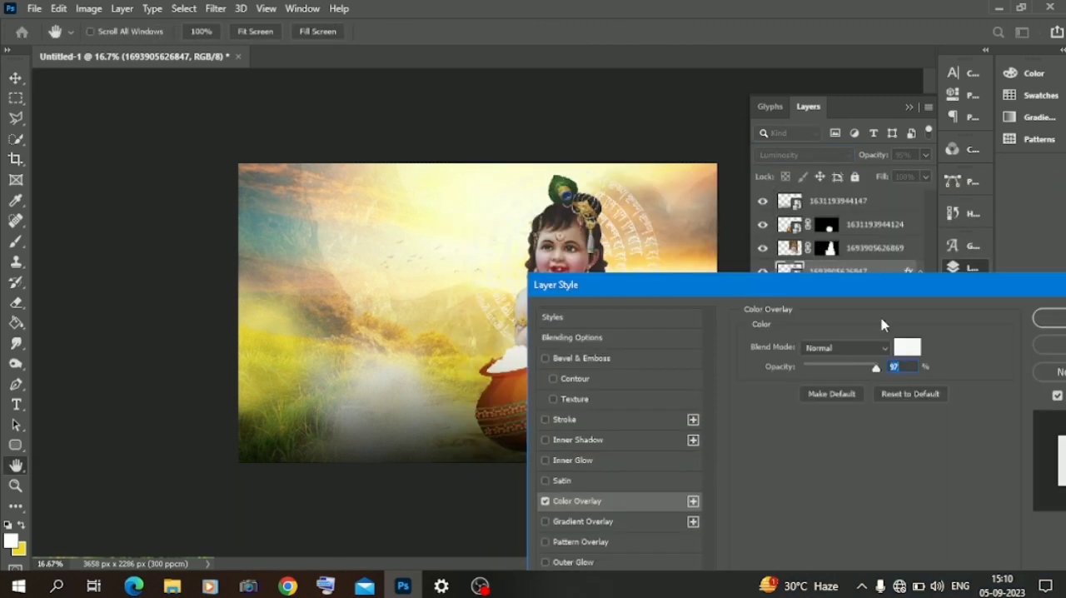
left_click(907, 348)
left_click(621, 431)
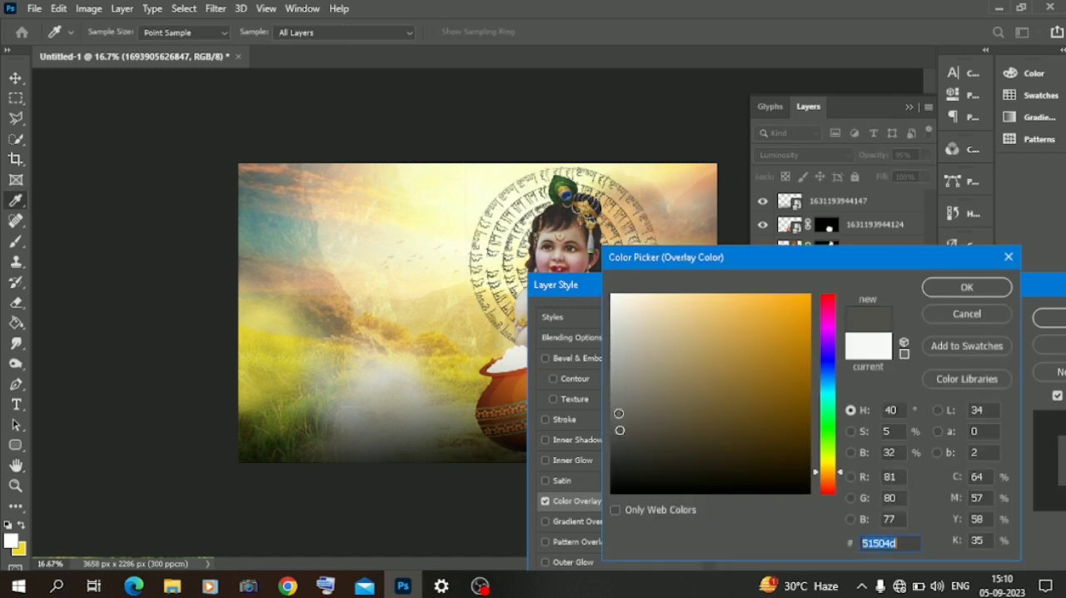
left_click(611, 406)
left_click(827, 485)
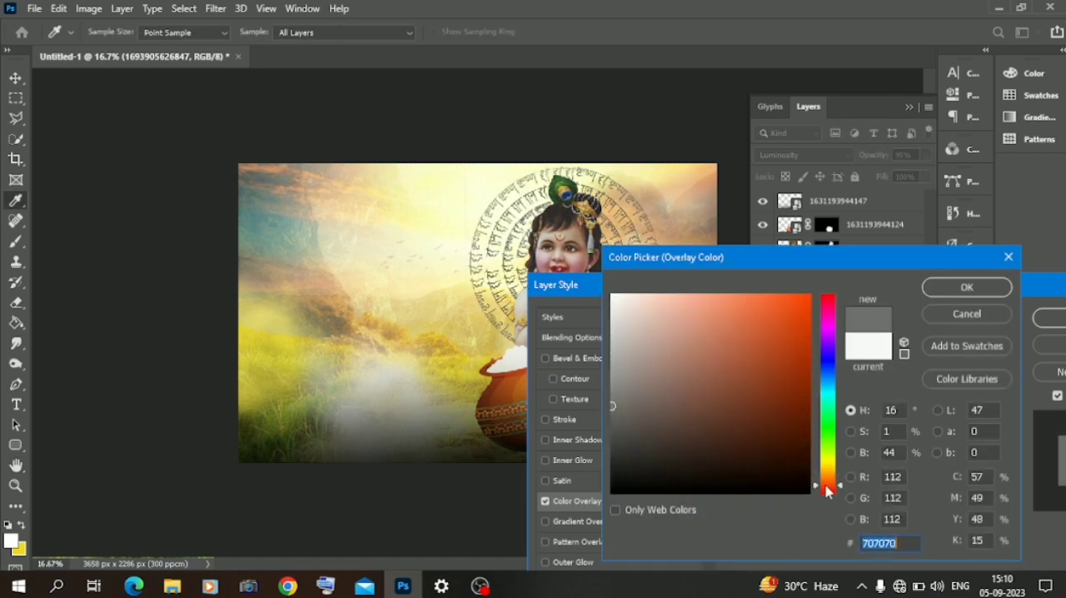
left_click(798, 331)
left_click(833, 490)
left_click(795, 307)
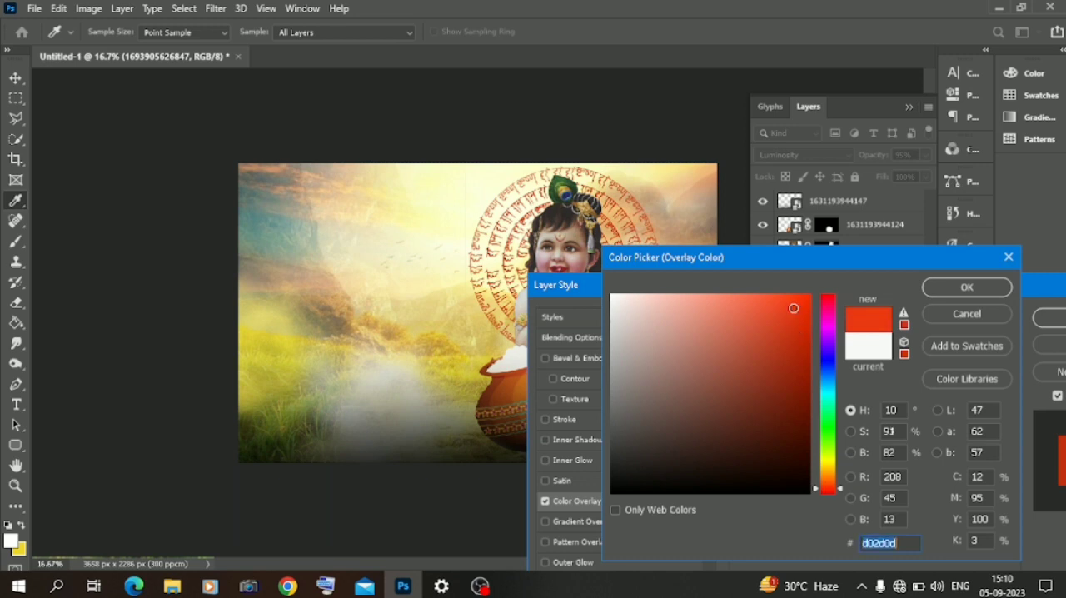
mouse_move(771, 307)
left_mouse_down()
mouse_move(741, 316)
mouse_move(766, 339)
mouse_move(788, 337)
left_mouse_up()
left_click(829, 483)
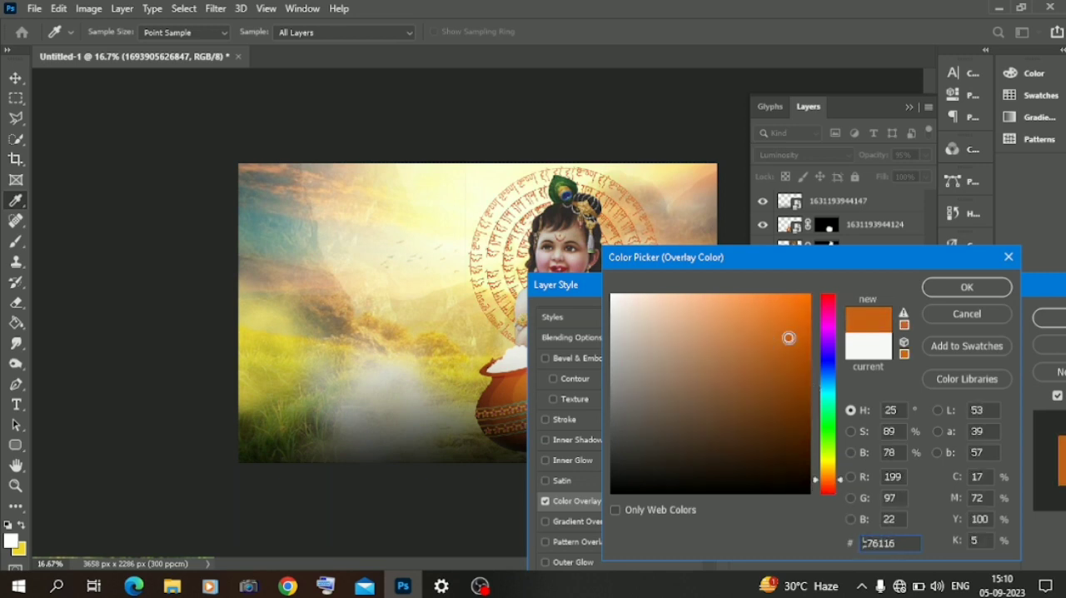
left_click(805, 303)
left_click(968, 286)
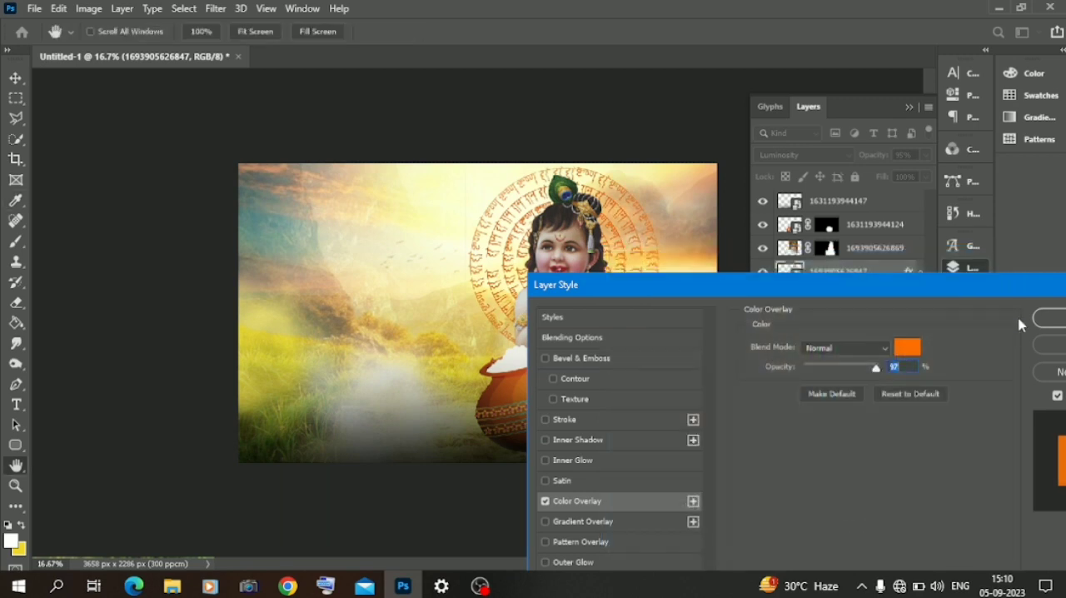
left_click(1049, 322)
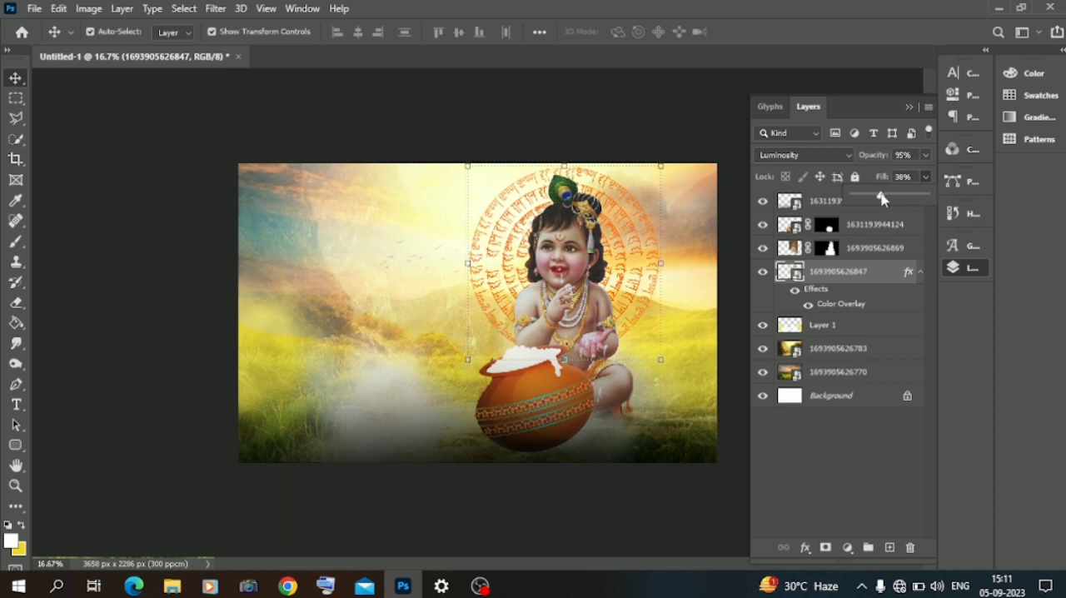
Step: Lower the opacity of the circular script layer's orange Color Overlay to 45%
double_click(858, 306)
left_click_drag(812, 203, 838, 329)
mouse_move(790, 408)
left_mouse_down()
mouse_move(774, 409)
mouse_move(798, 411)
left_mouse_up()
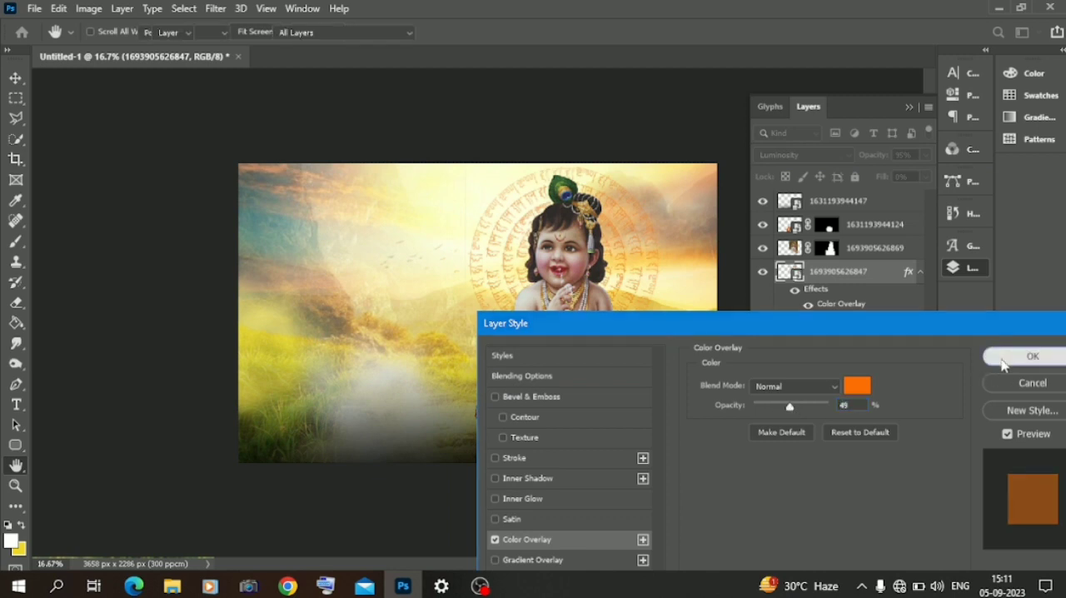
left_click(1029, 357)
Step: Place the bk3 texture from the material\background folder on drive D and enlarge it to cover the whole canvas
left_click(172, 586)
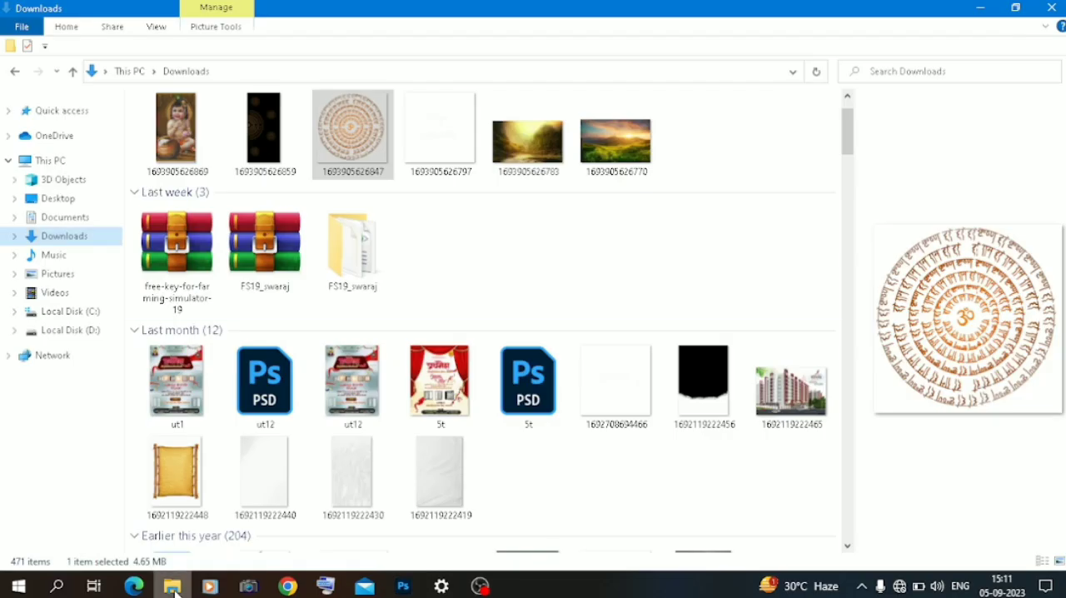
left_click(63, 331)
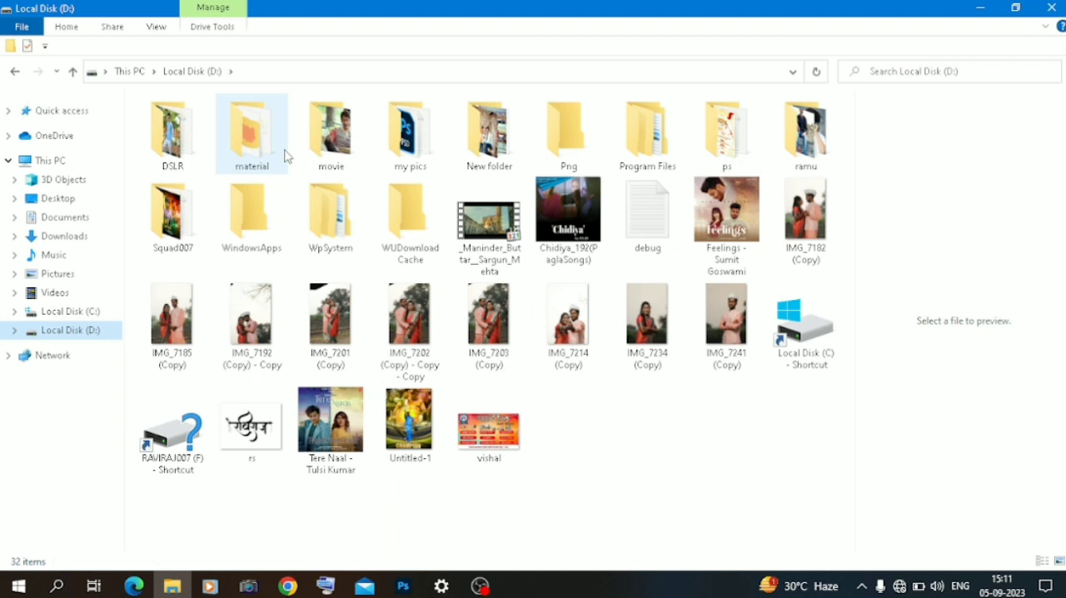
double_click(284, 156)
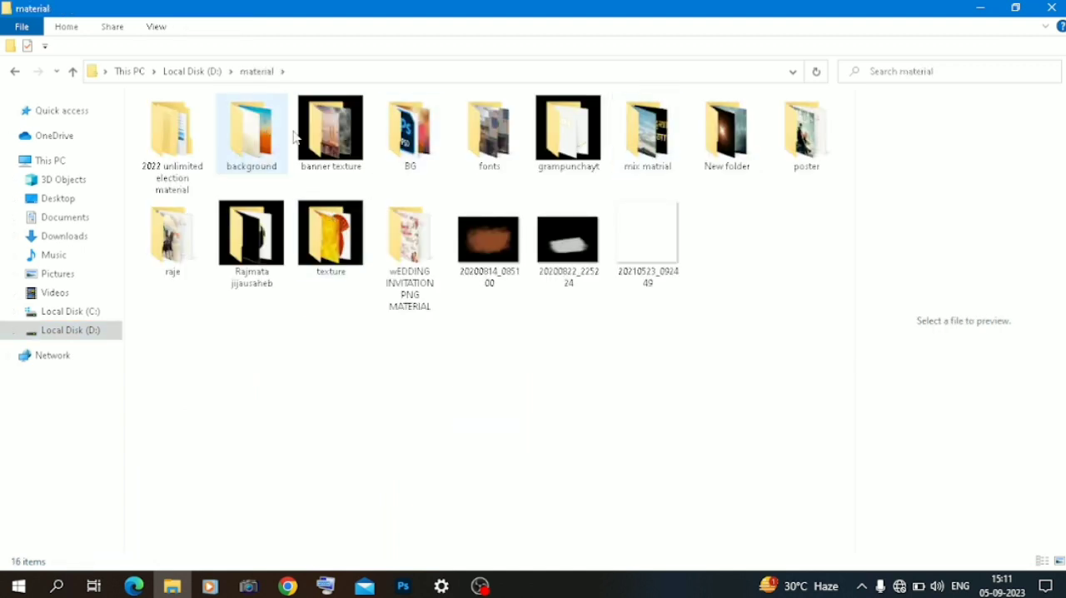
double_click(253, 134)
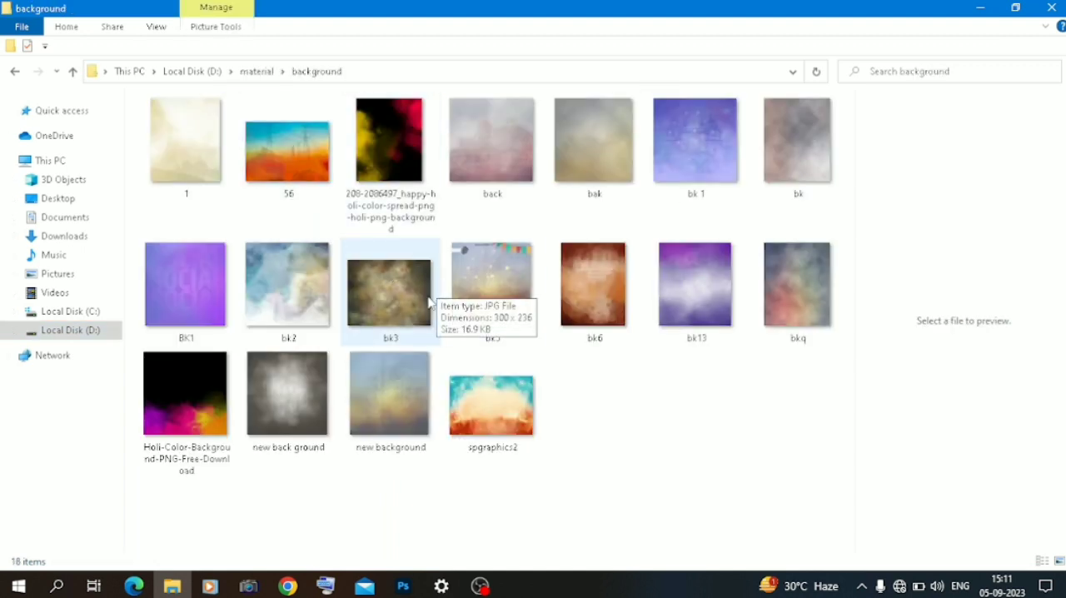
left_click_drag(383, 308, 367, 251)
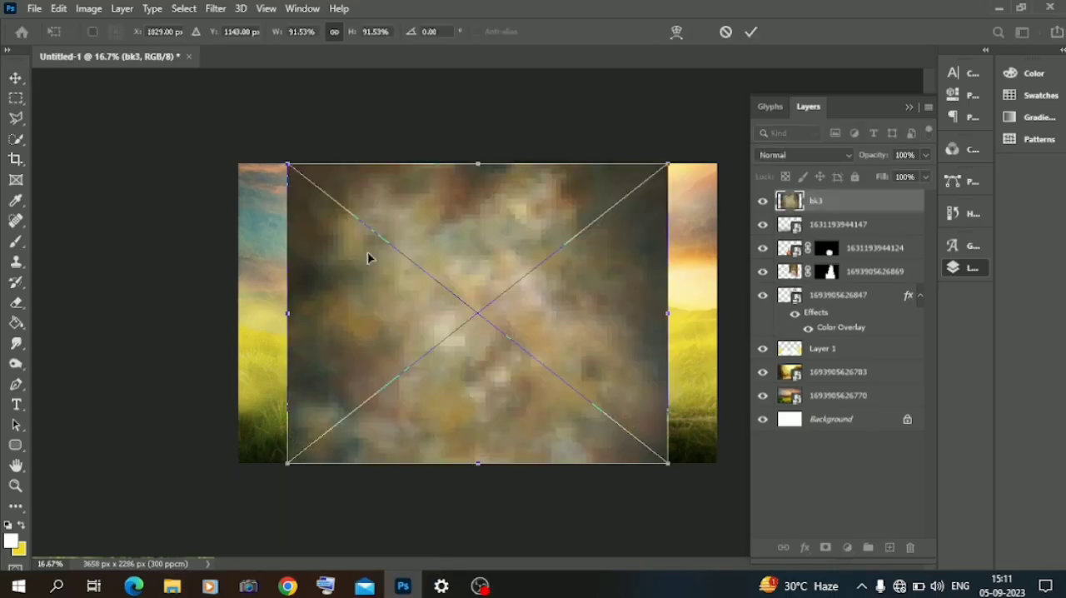
left_click_drag(287, 315, 119, 307)
left_click_drag(269, 293, 375, 294)
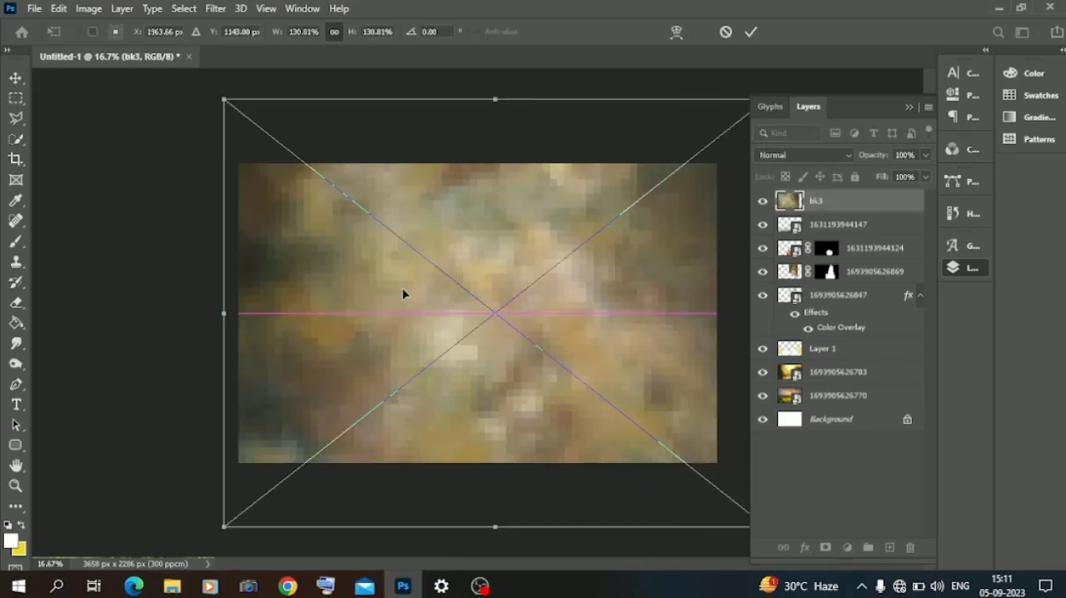
left_click(22, 81)
Step: Move the bk3 texture layer directly below Layer 1 and lower its opacity to 30% in Normal mode
left_click_drag(833, 200, 837, 356)
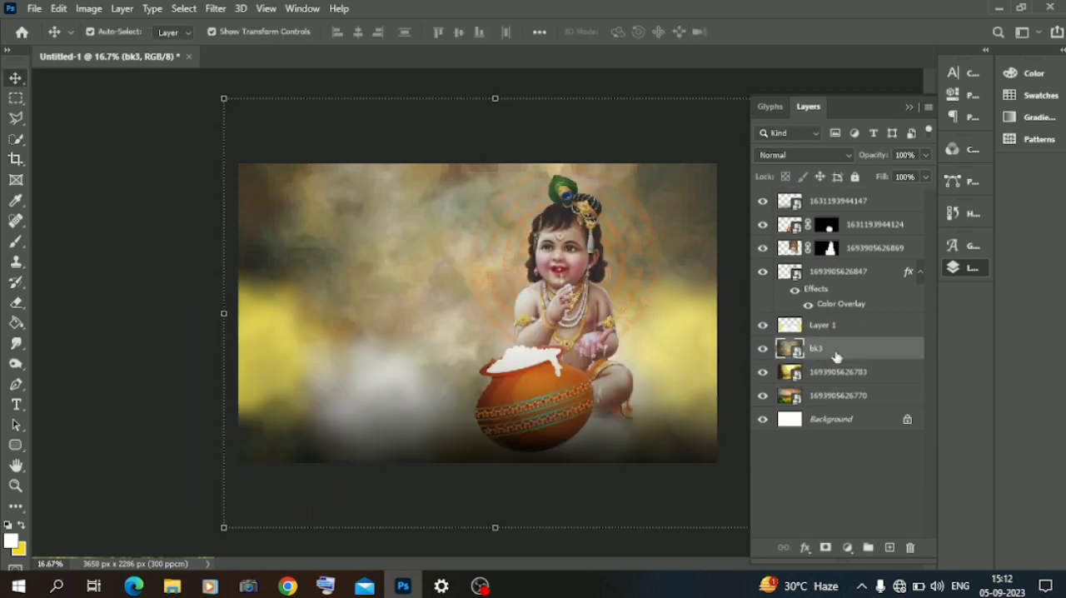
left_click(828, 153)
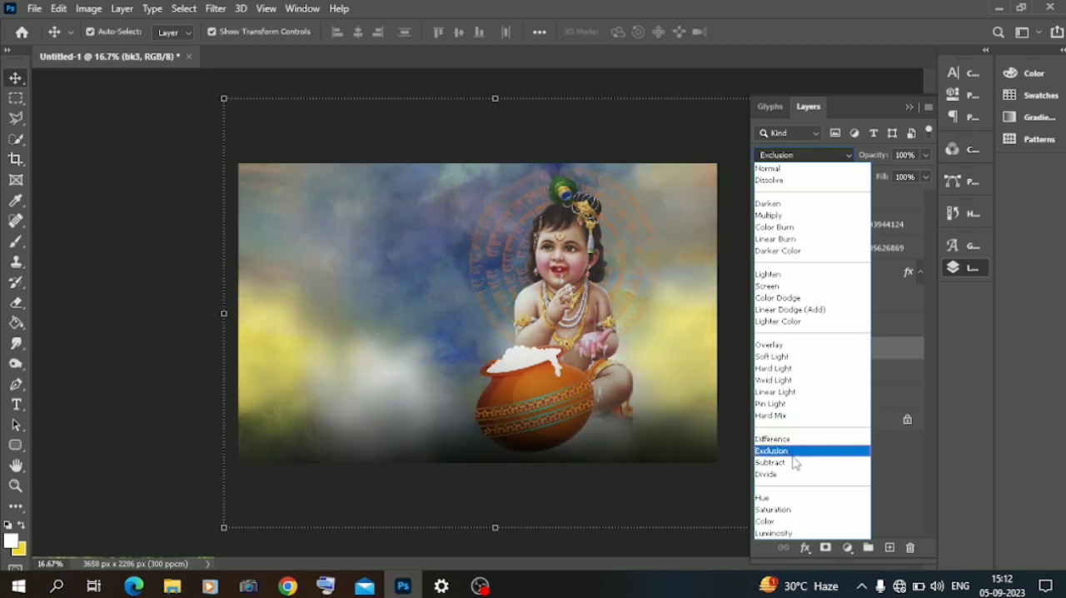
left_click(768, 168)
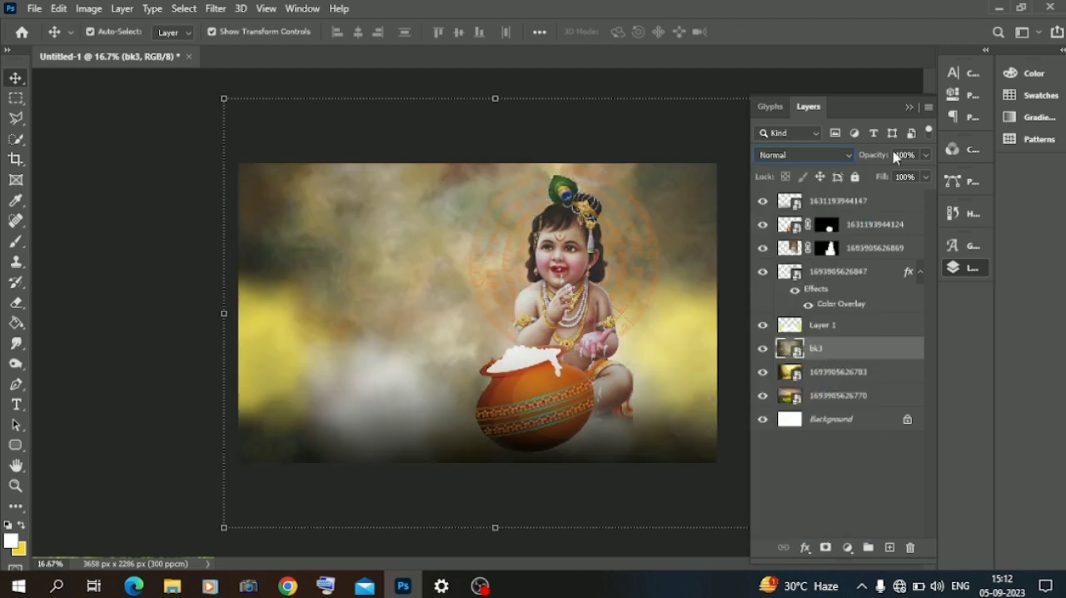
mouse_move(863, 177)
left_mouse_down()
mouse_move(889, 176)
mouse_move(876, 177)
left_mouse_up()
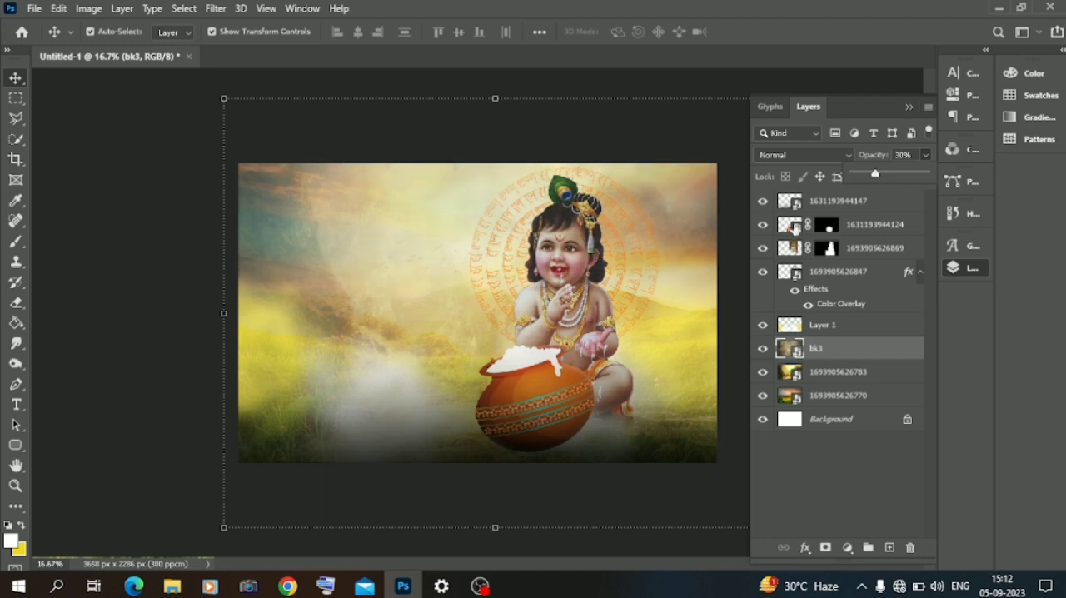
Step: Set the bk3 layer's blend mode to Luminosity, readjust its opacity and deselect it
left_click(805, 155)
left_click(781, 532)
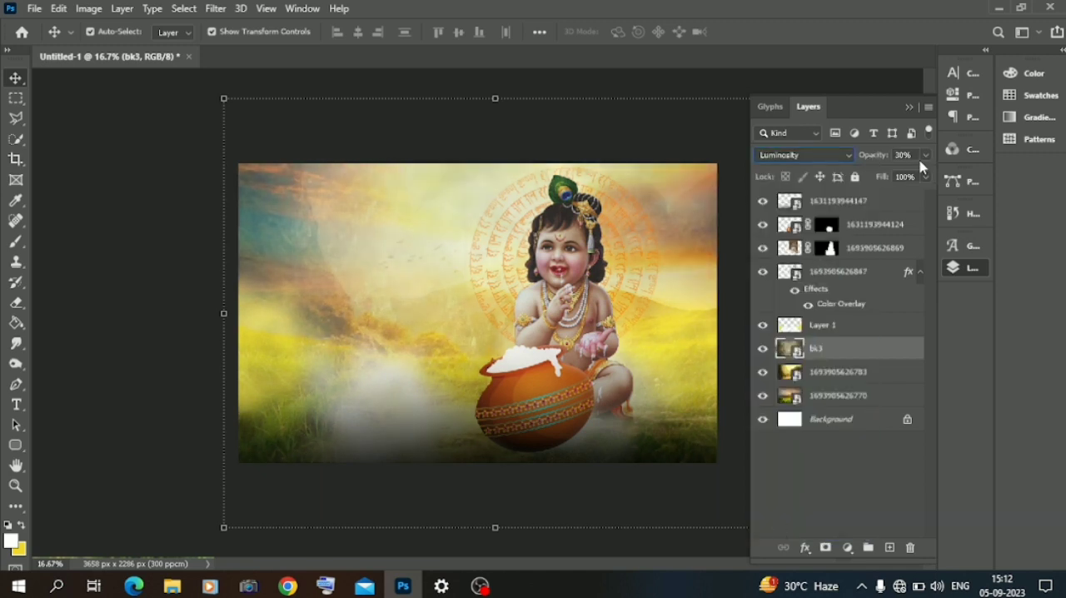
left_click_drag(898, 179, 909, 176)
left_click(178, 306)
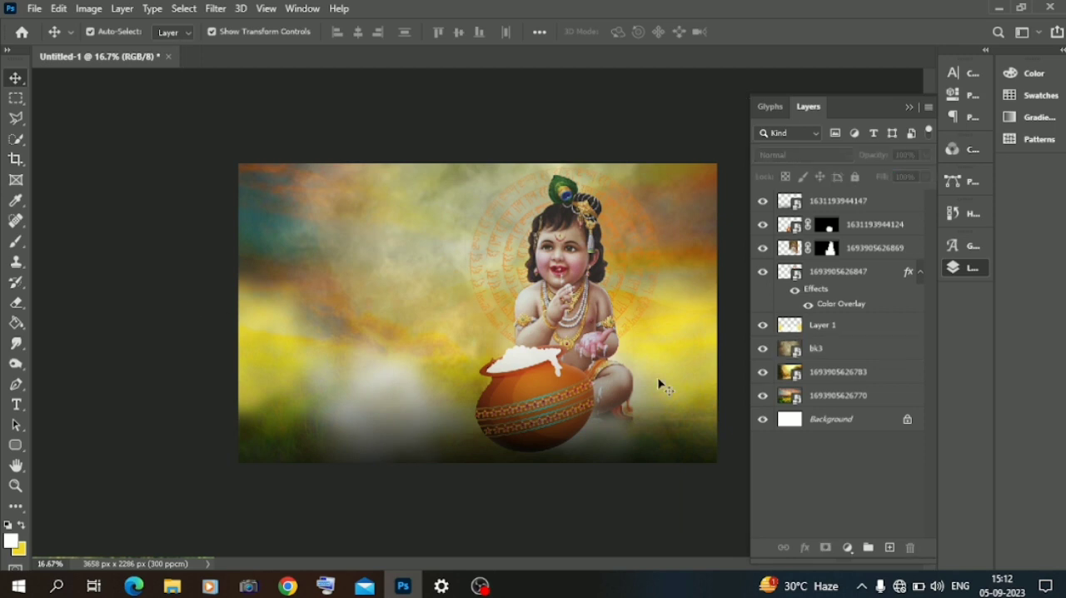
left_click(814, 395)
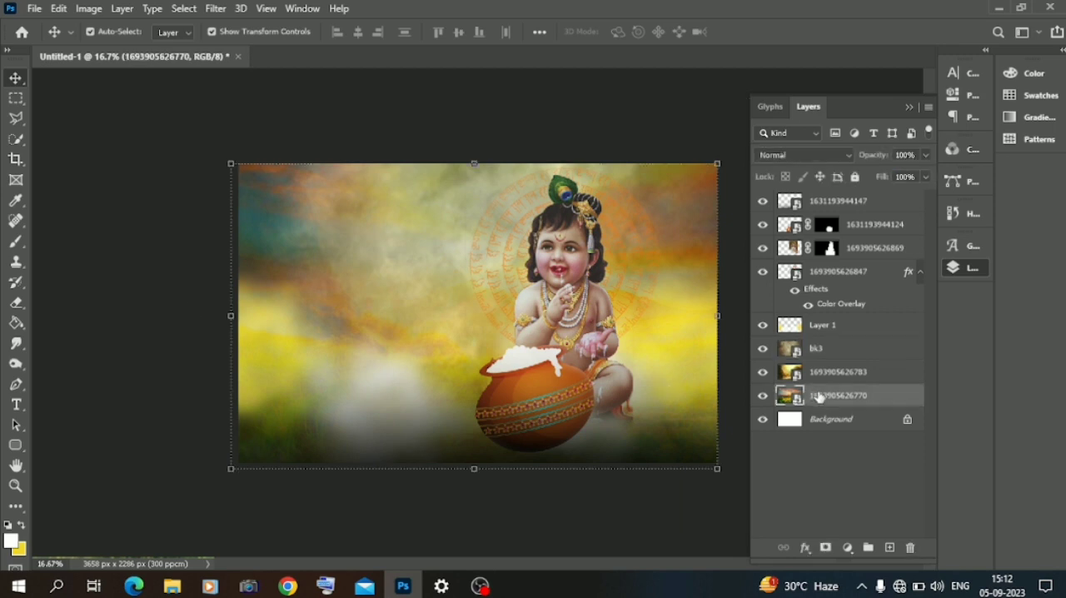
left_click(181, 587)
left_click(15, 74)
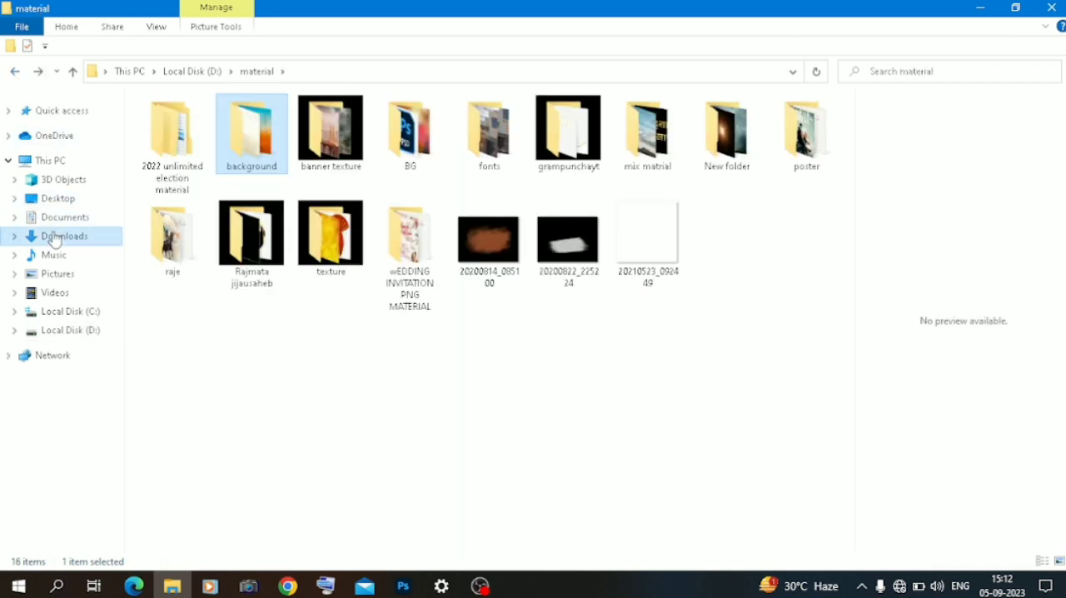
left_click(55, 236)
scroll(380, 270, "down", 10)
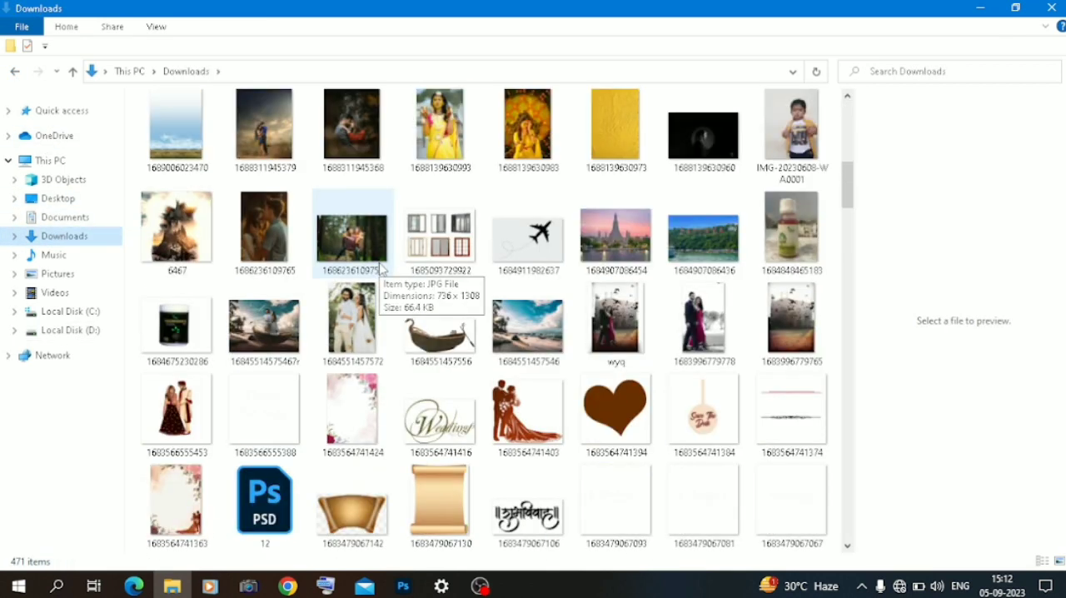
scroll(380, 269, "down", 15)
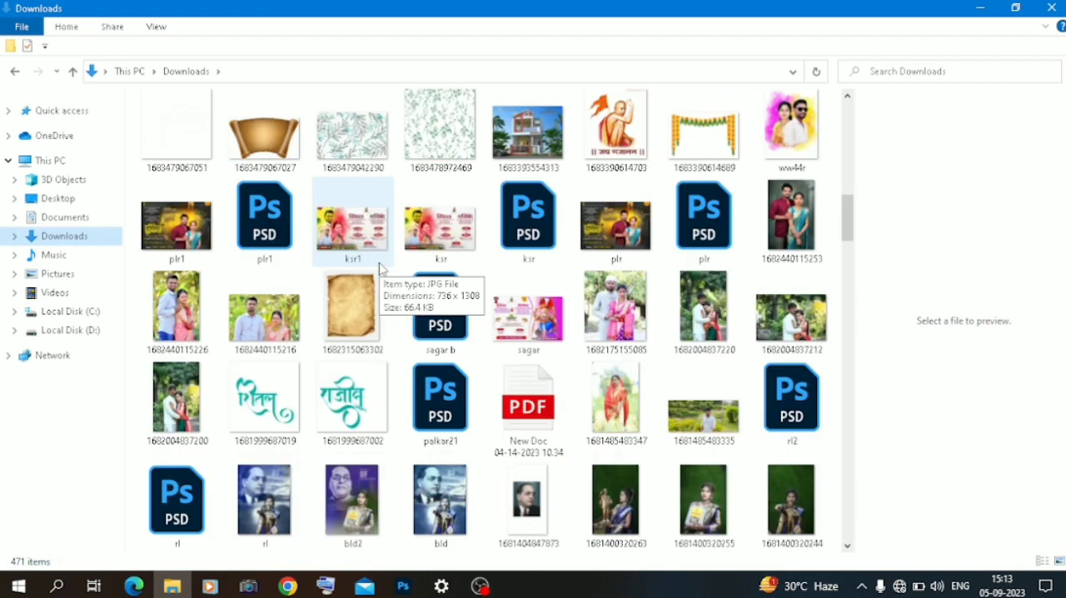
scroll(381, 269, "down", 5)
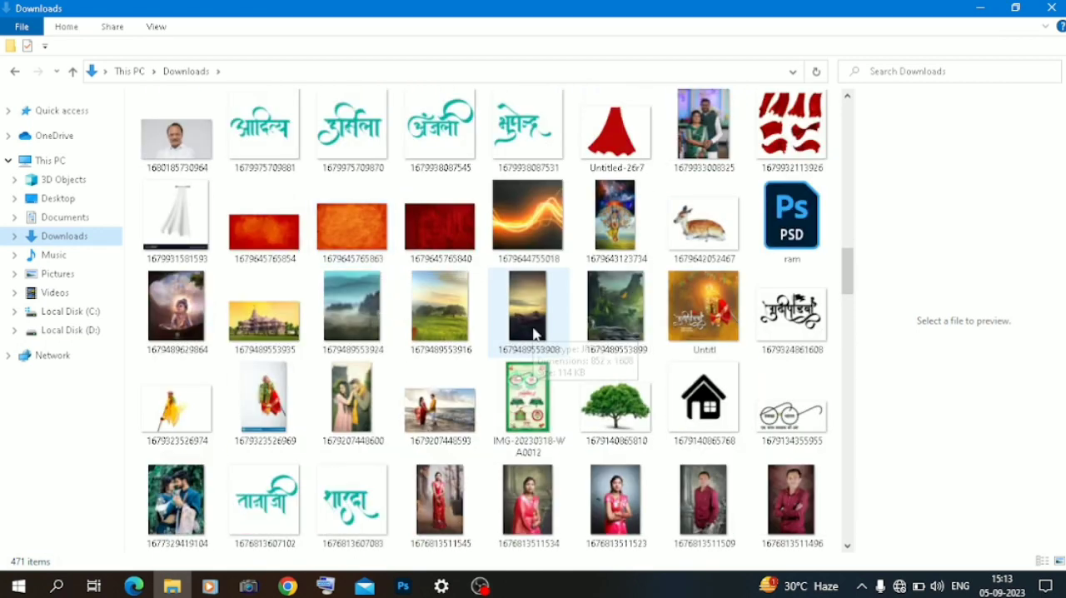
scroll(502, 342, "down", 5)
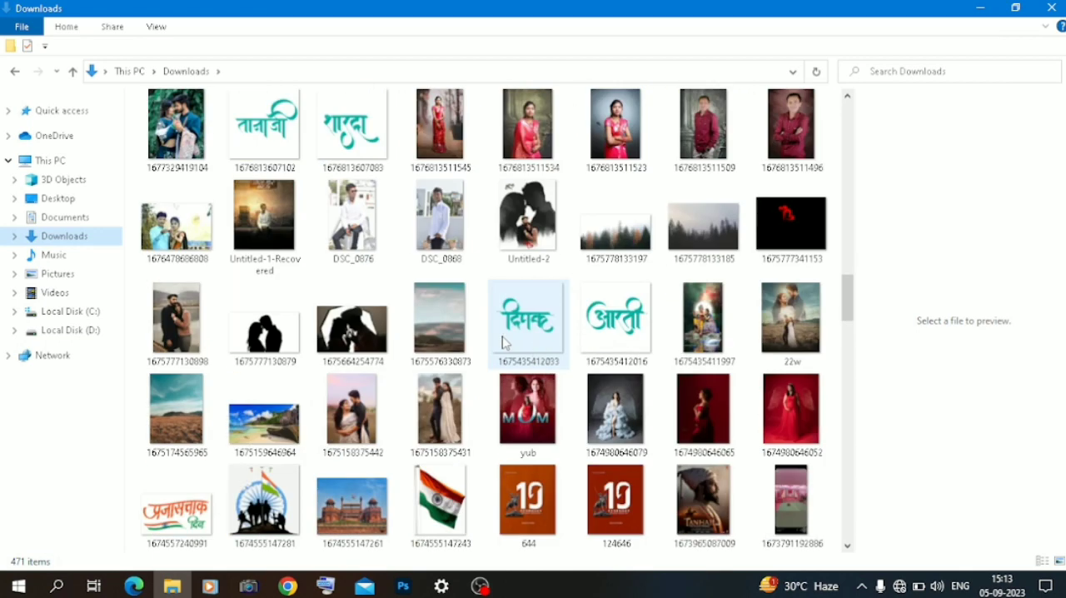
left_click(187, 416)
left_click_drag(227, 479, 389, 350)
left_click_drag(838, 402, 831, 212)
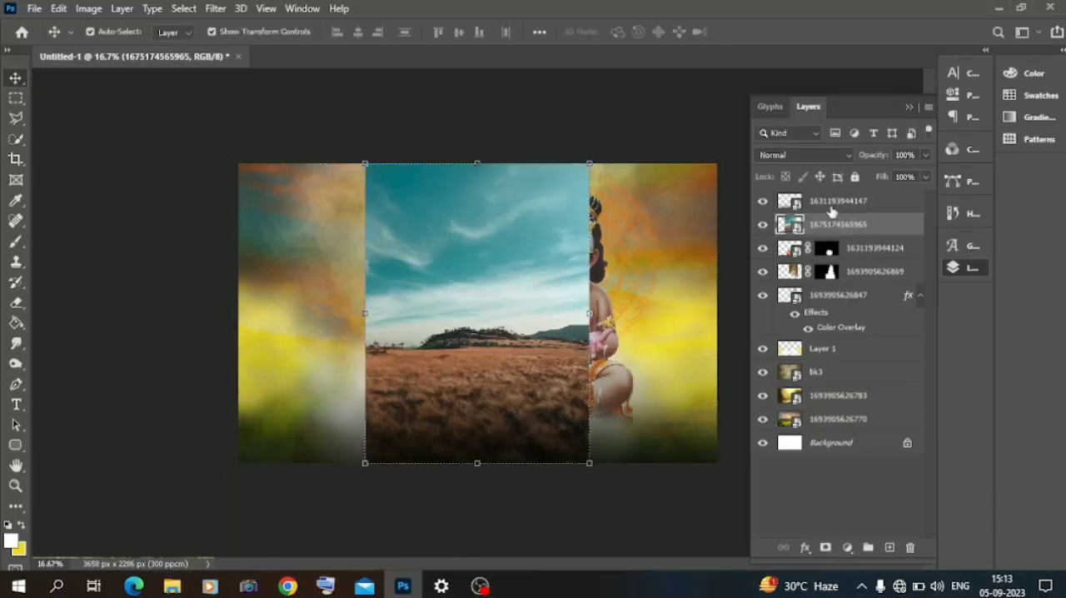
Step: Copy a rectangular strip of the field's lower grass to a new layer and hide the original field layer
key("m")
left_click_drag(360, 393, 599, 438)
left_click(574, 435)
left_click_drag(344, 392, 605, 448)
right_click(606, 450)
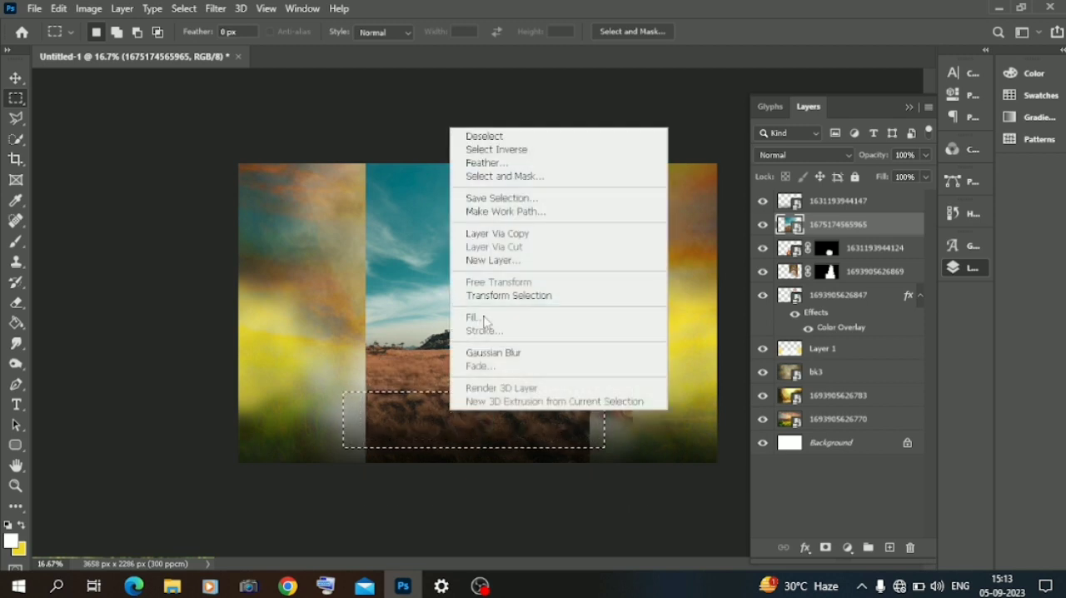
left_click(504, 235)
left_click(764, 248)
Step: Enlarge the copied grass strip proportionally until it extends past the canvas's right edge
left_click(17, 78)
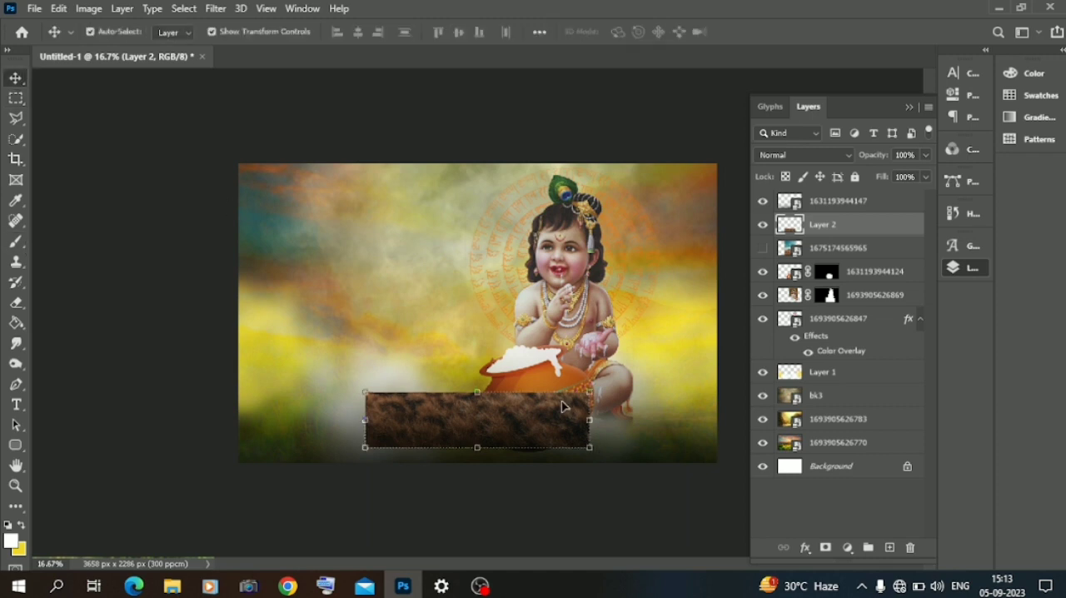
left_click_drag(591, 421, 873, 431)
left_click(872, 439)
left_click(640, 422)
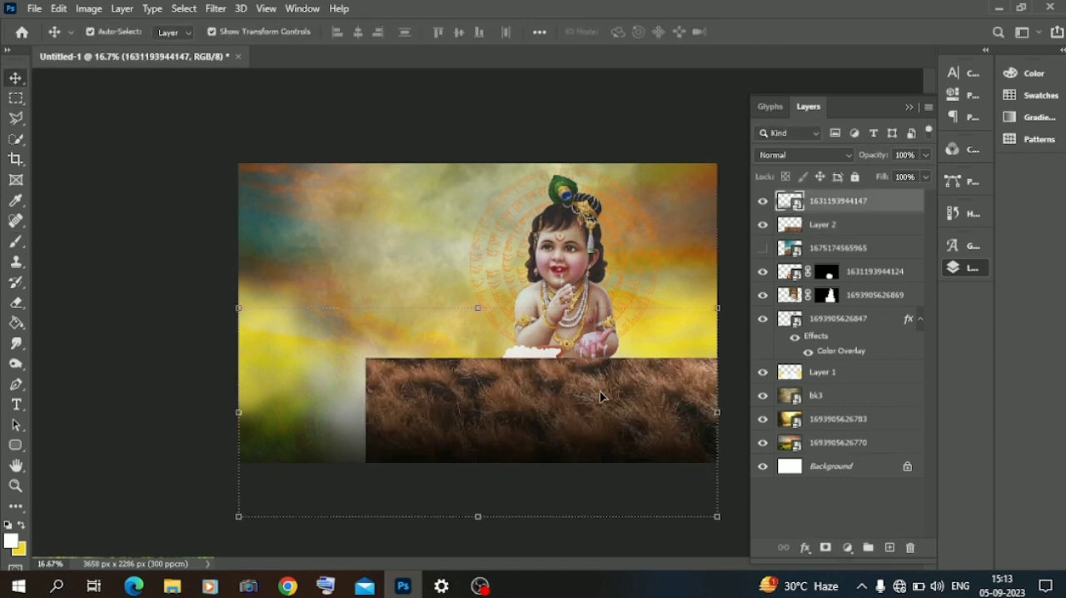
left_click(823, 225)
mouse_move(614, 409)
left_mouse_down()
mouse_move(475, 405)
mouse_move(631, 400)
mouse_move(613, 402)
left_mouse_up()
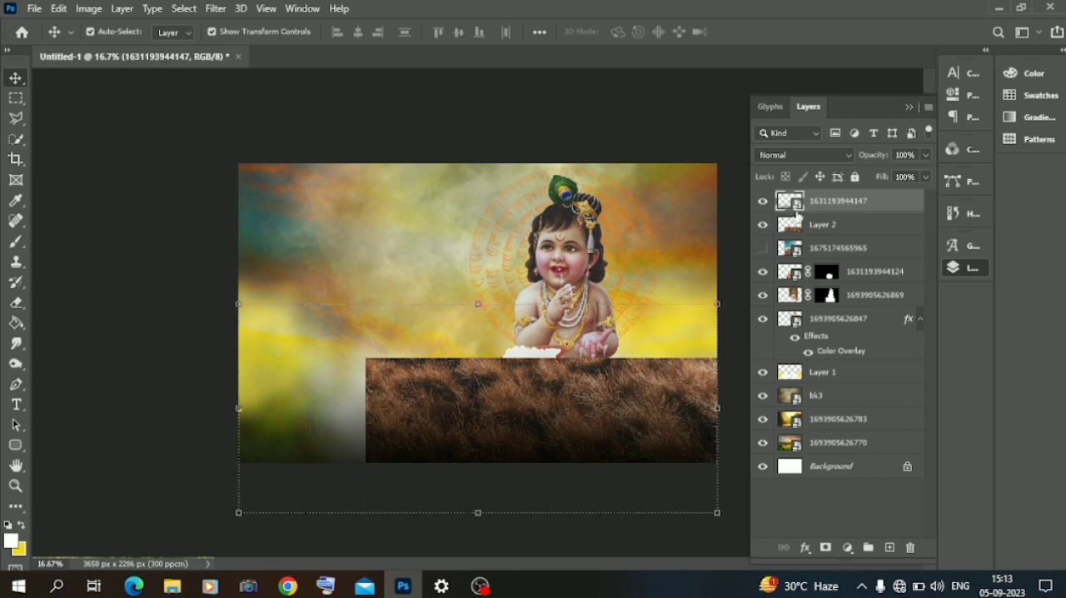
left_click(856, 177)
left_click(823, 225)
left_click_drag(688, 415, 535, 429)
Step: Set Layer 2's blend mode to Luminosity and erase the grass strip's upper part with a large soft round eraser
left_click(804, 155)
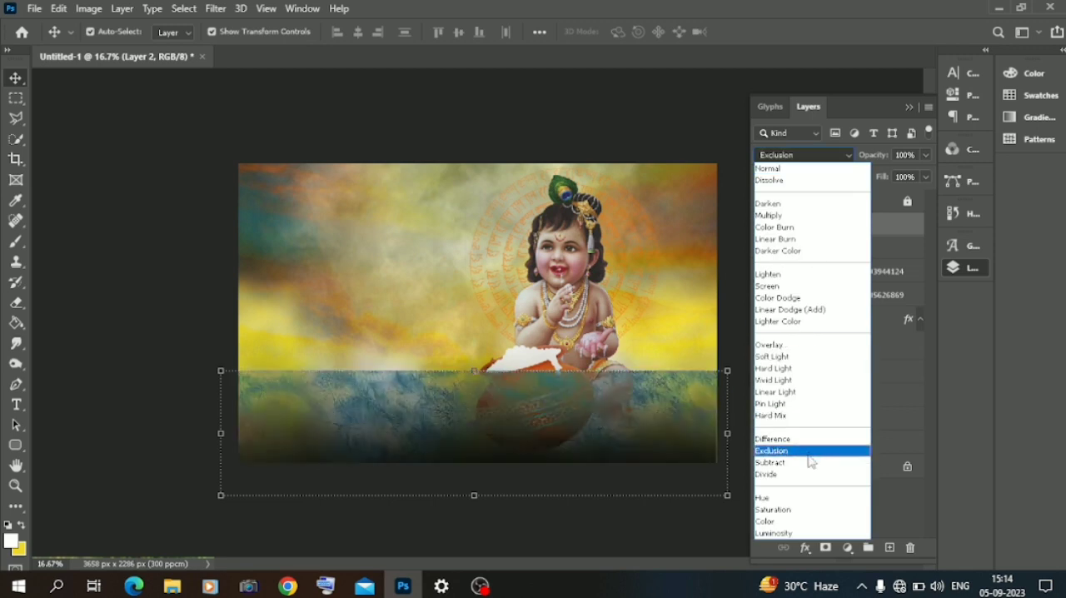
left_click(800, 533)
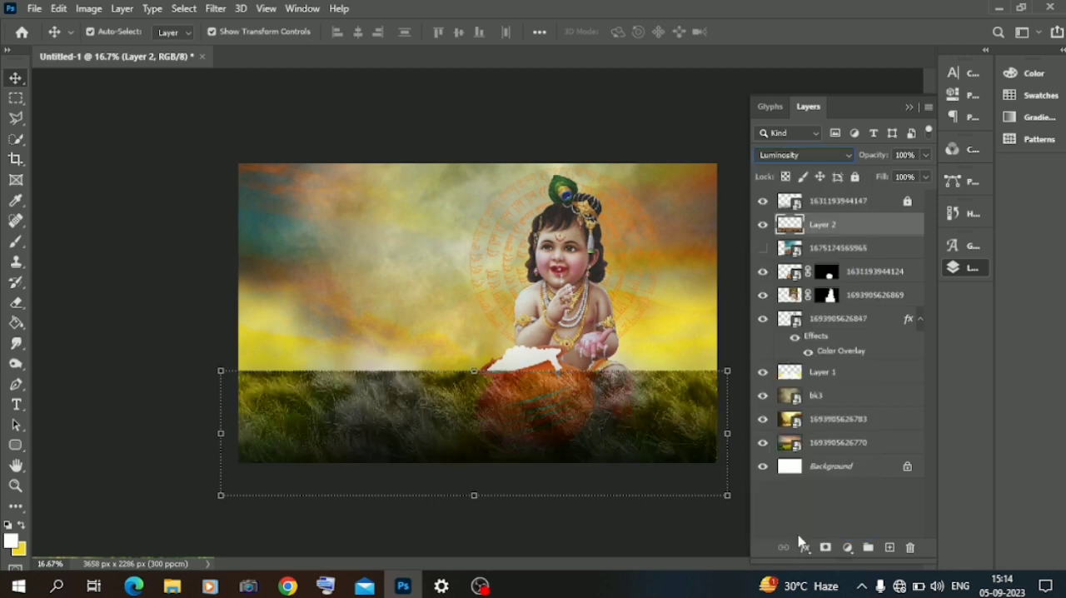
left_click(16, 303)
right_click(429, 318)
left_click(479, 320)
left_click(476, 321)
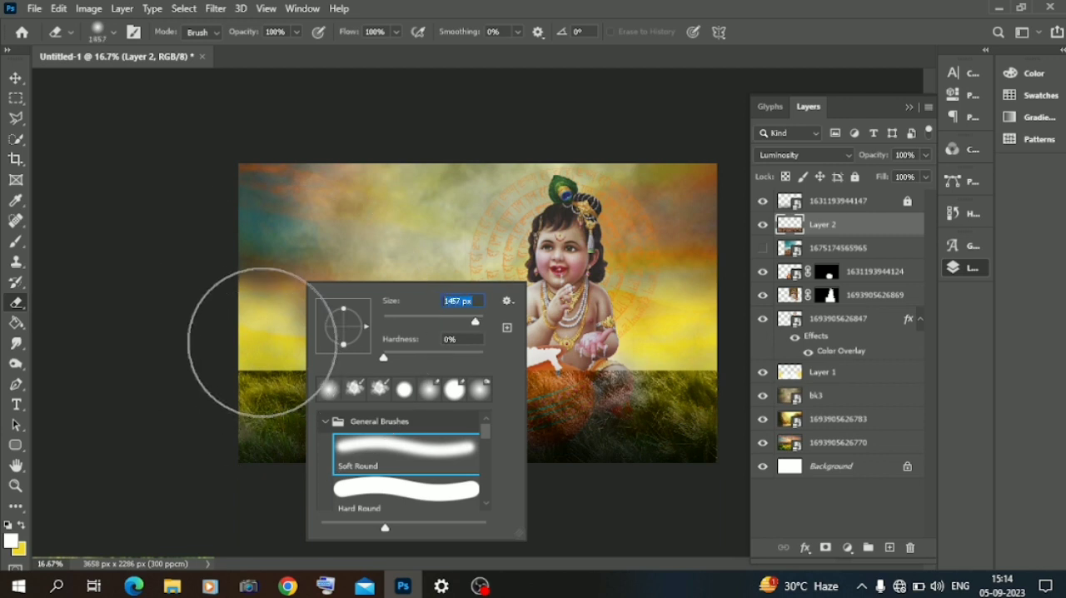
left_click(250, 365)
mouse_move(250, 365)
left_mouse_down()
mouse_move(333, 394)
mouse_move(412, 376)
mouse_move(509, 382)
mouse_move(597, 367)
left_mouse_up()
mouse_move(454, 383)
left_mouse_down()
mouse_move(528, 405)
mouse_move(575, 396)
left_mouse_up()
left_click_drag(253, 381, 518, 392)
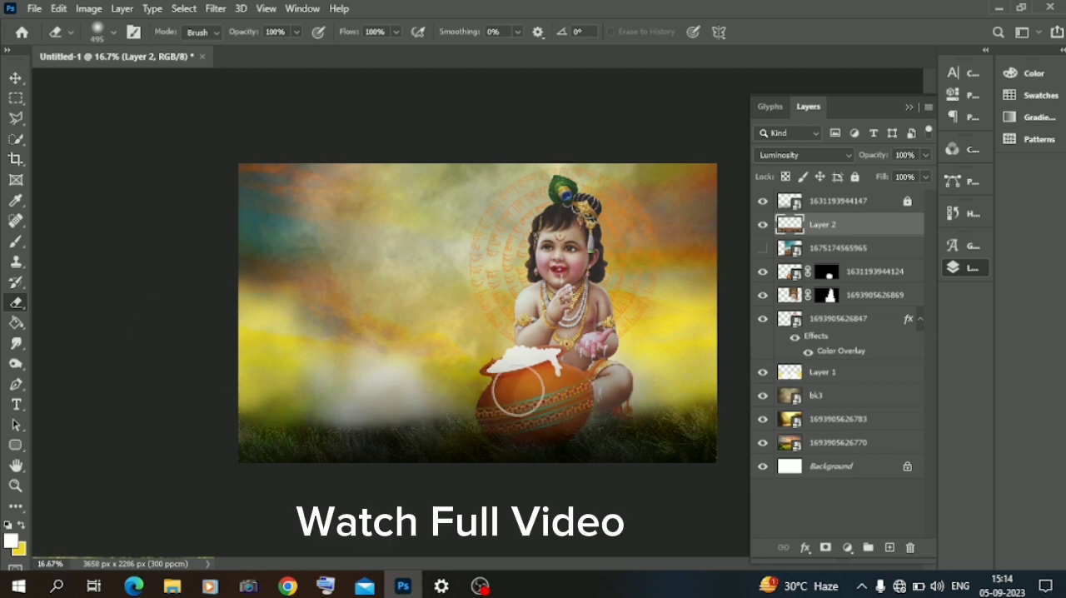
Step: Change the blend mode of the grass strip on Layer 2 to Color Dodge
left_click(19, 79)
left_click(801, 155)
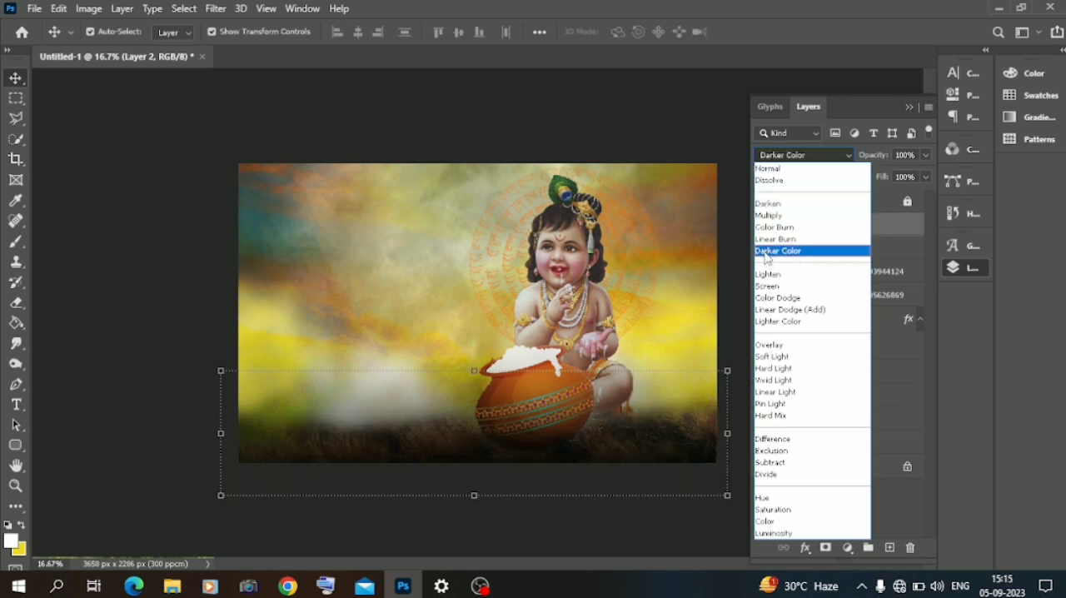
left_click(779, 297)
left_click(140, 281)
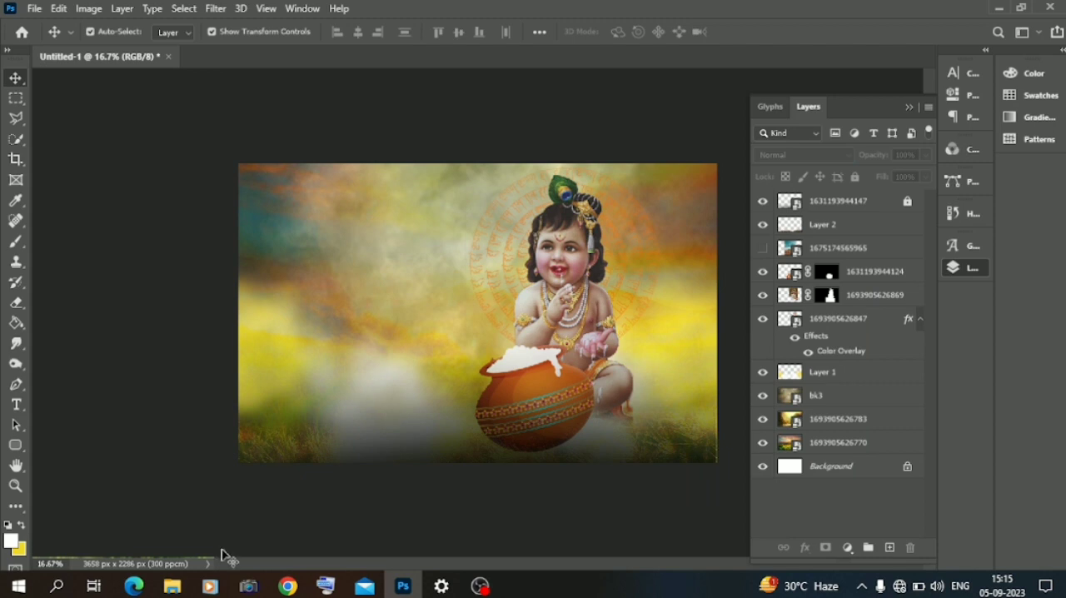
left_click(171, 586)
scroll(312, 254, "up", 10)
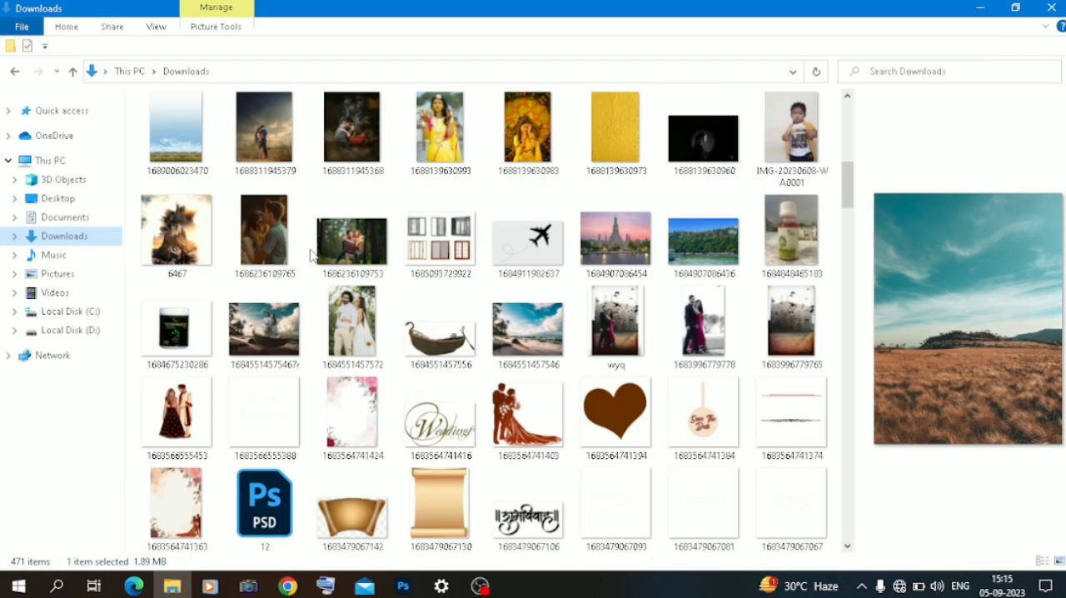
scroll(311, 254, "up", 5)
left_click_drag(441, 163, 340, 244)
left_click_drag(465, 333, 355, 307)
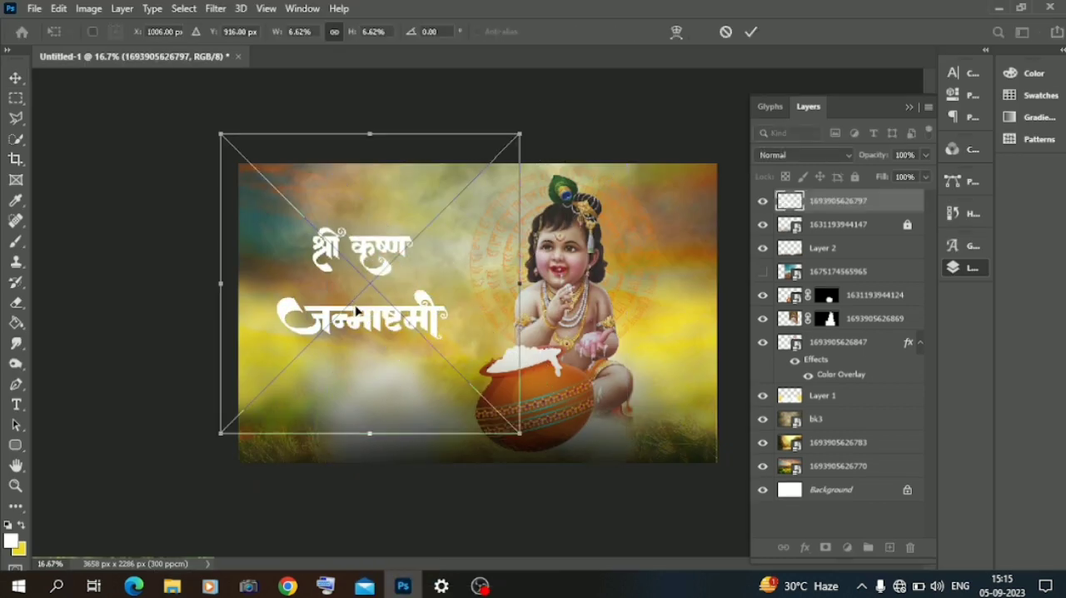
Step: Rasterize the title layer and cut the lower word जन्माष्टमी to its own layer using a rectangular selection
left_click(16, 98)
left_click_drag(266, 284, 464, 361)
right_click(825, 200)
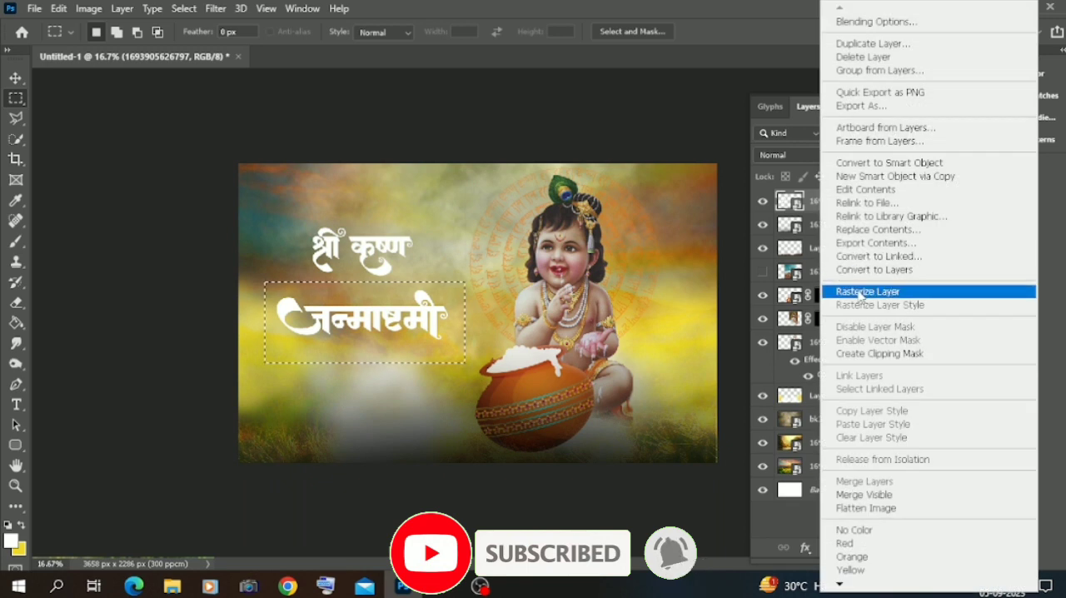
left_click(874, 289)
right_click(331, 284)
left_click(391, 142)
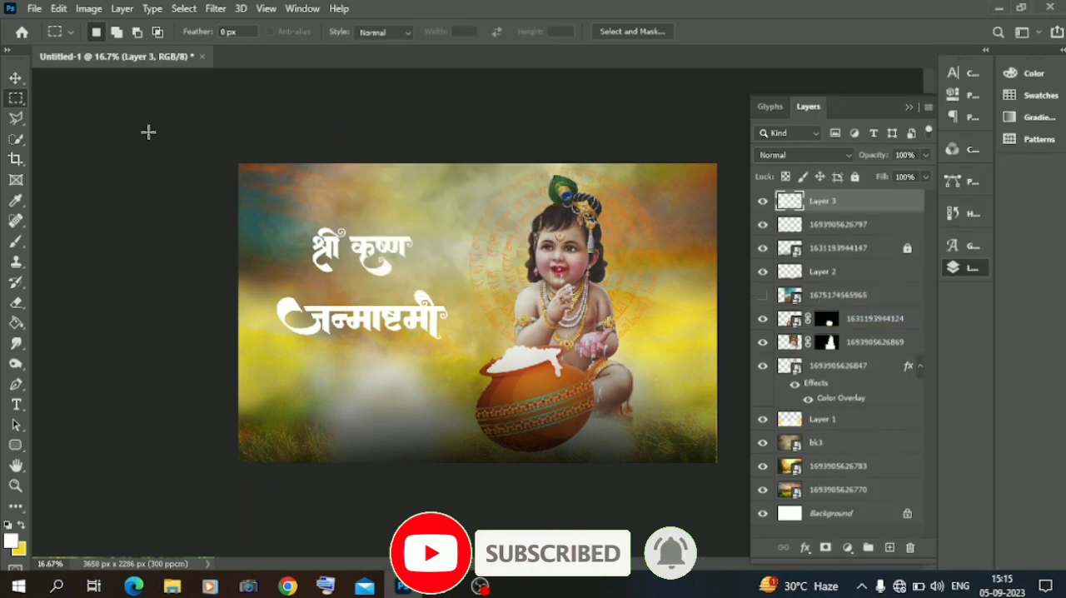
Step: Enlarge the word जन्माष्टमी proportionally so it spans from near the canvas edge to the butter pot
key("v")
mouse_move(447, 340)
left_mouse_down()
mouse_move(496, 355)
mouse_move(444, 344)
left_mouse_up()
left_click(16, 78)
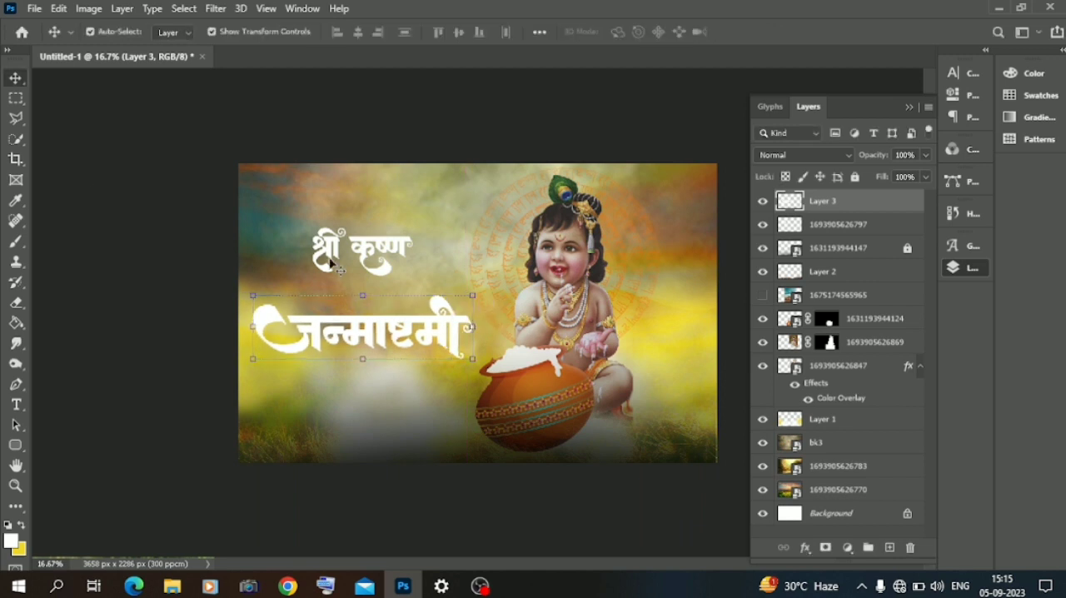
Step: Enlarge the words श्री कृष्ण slightly and move them down to sit directly above जन्माष्टमी
left_click(369, 255)
left_click(371, 251)
left_click_drag(418, 281, 426, 286)
left_click_drag(382, 246, 377, 295)
key("Return")
Step: Add a drop shadow to the जन्माष्टमी layer with 64% opacity, 28 px distance and 20% spread
left_click(296, 352)
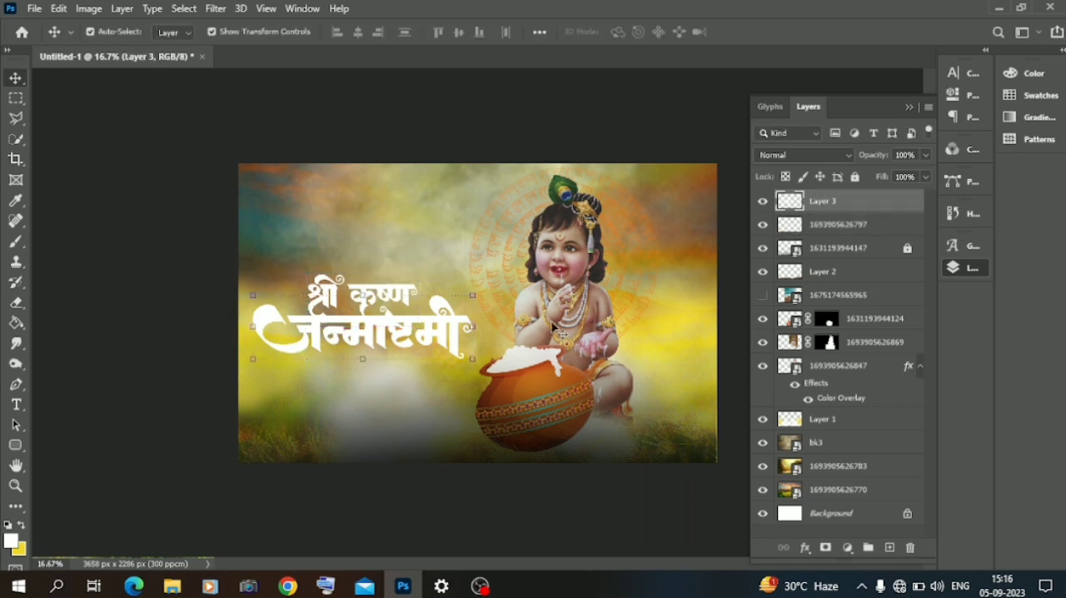
right_click(818, 205)
left_click(867, 13)
left_click(504, 485)
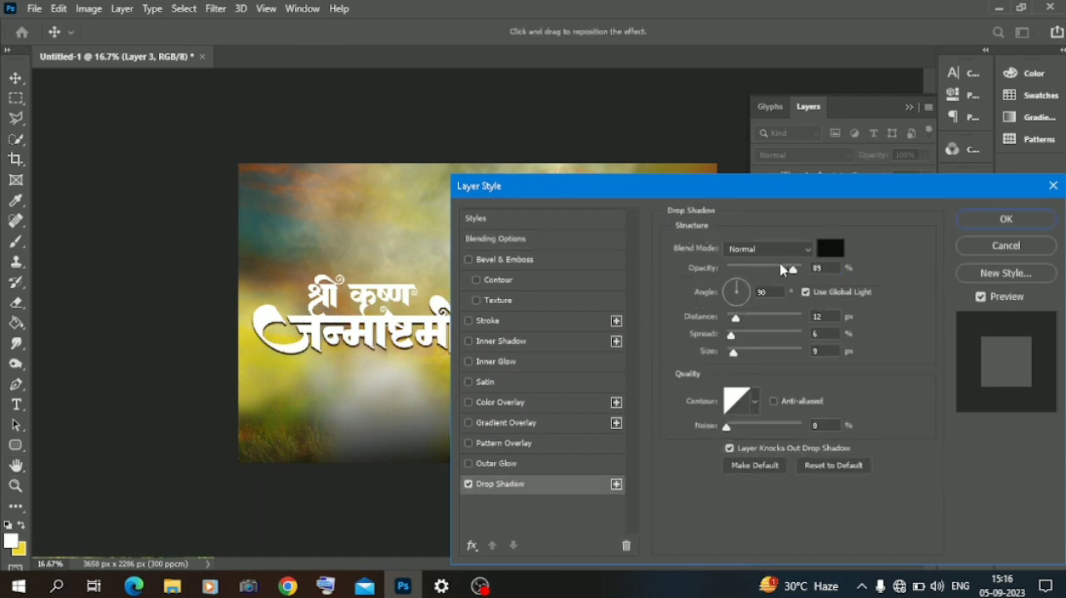
left_click_drag(732, 334, 757, 334)
left_click(748, 318)
left_click(741, 334)
mouse_move(783, 269)
left_mouse_down()
mouse_move(765, 270)
mouse_move(791, 270)
mouse_move(777, 271)
left_mouse_up()
left_click(963, 220)
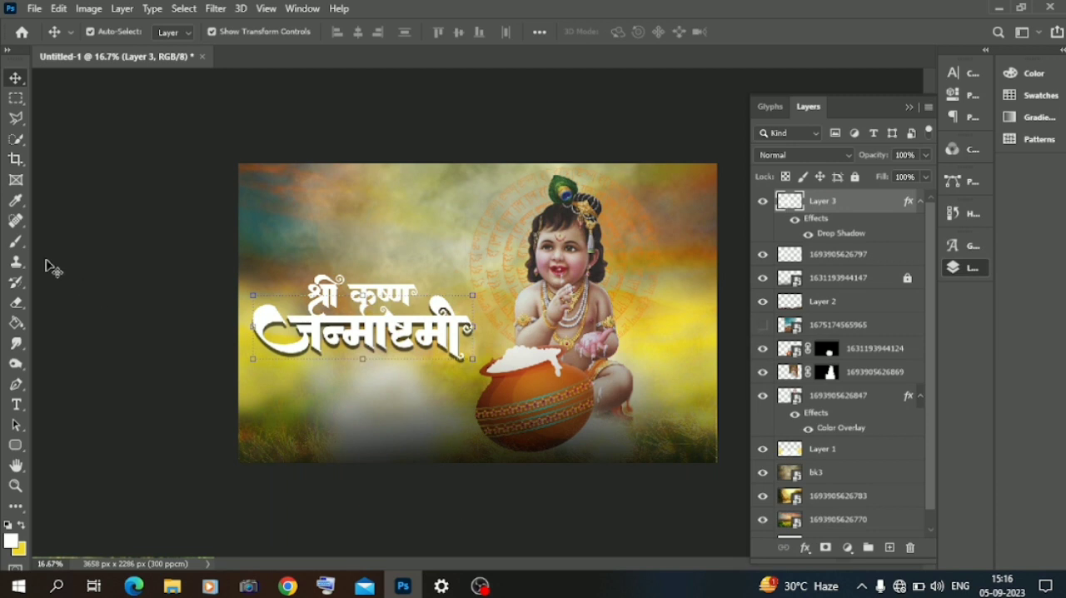
Step: Select the जन्माष्टमी lettering with the Magic Wand and paint its final letters yellow on a new layer
left_click(16, 139)
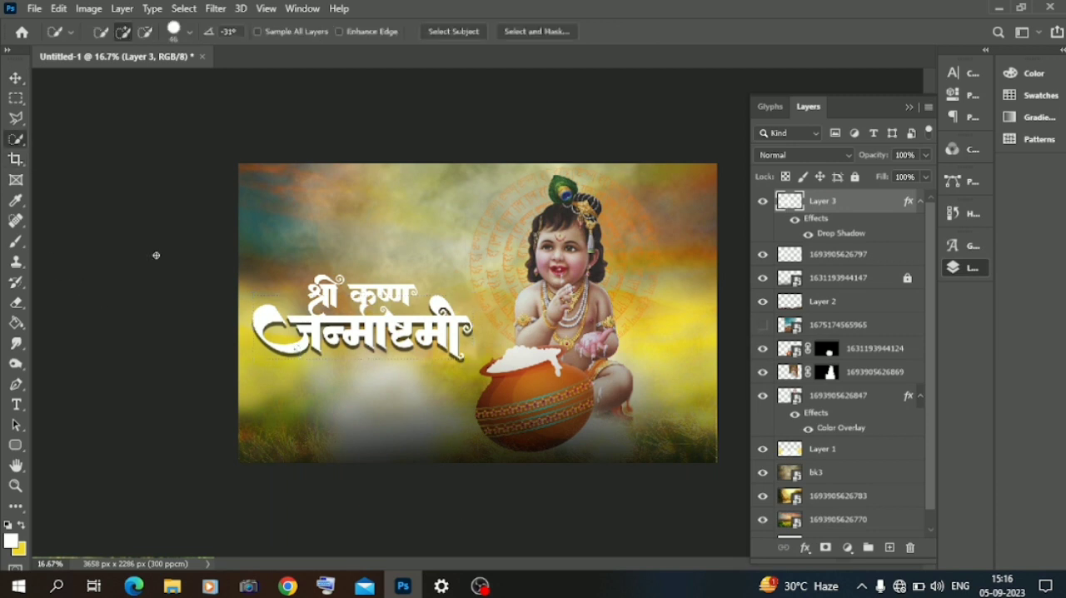
right_click(23, 149)
left_click(84, 168)
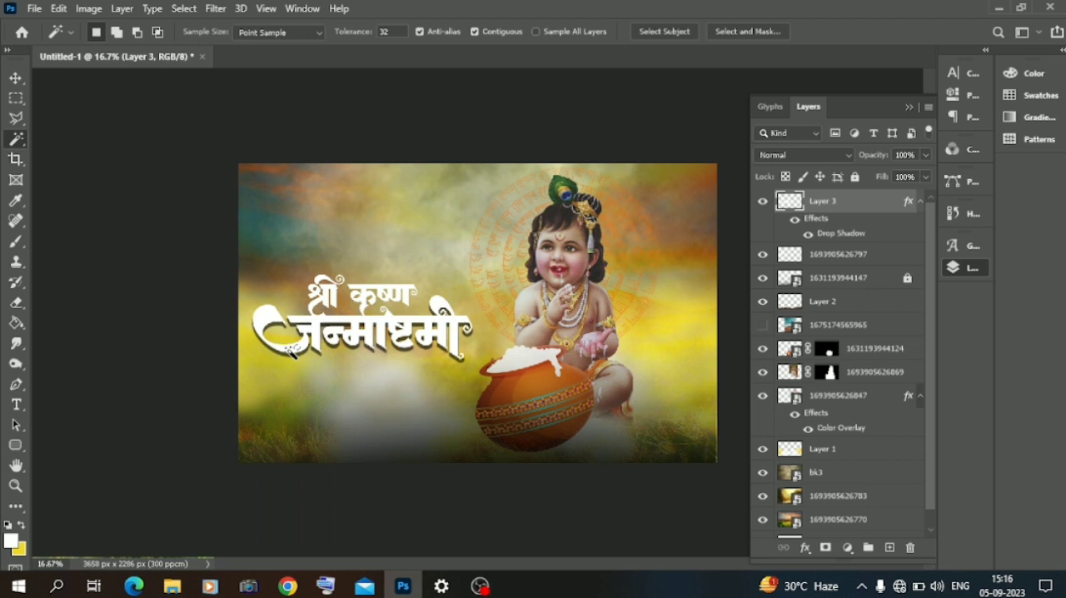
left_click(17, 247)
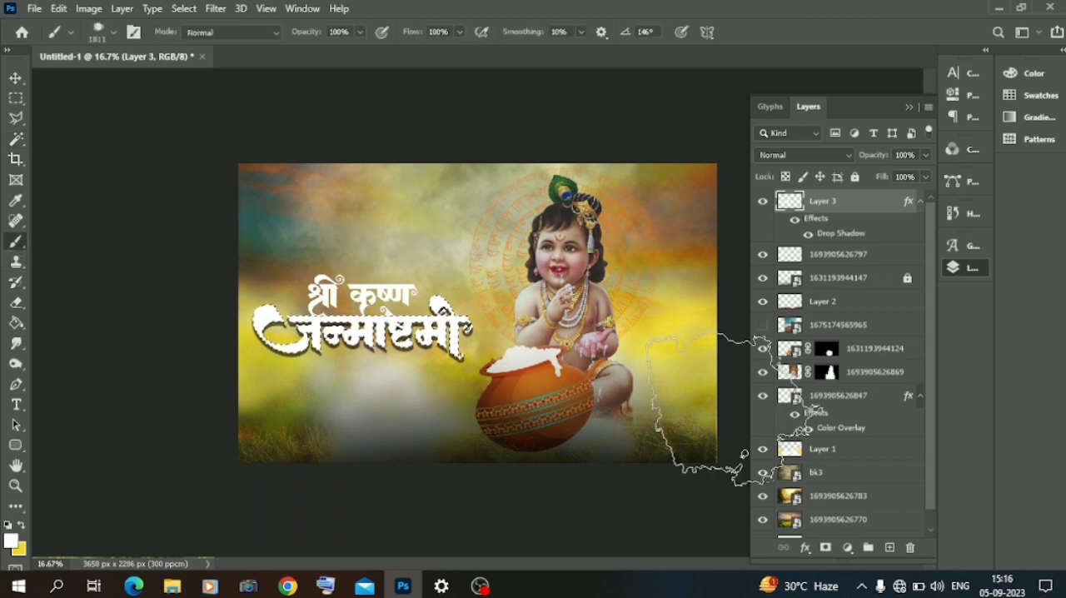
left_click(890, 547)
left_click(22, 527)
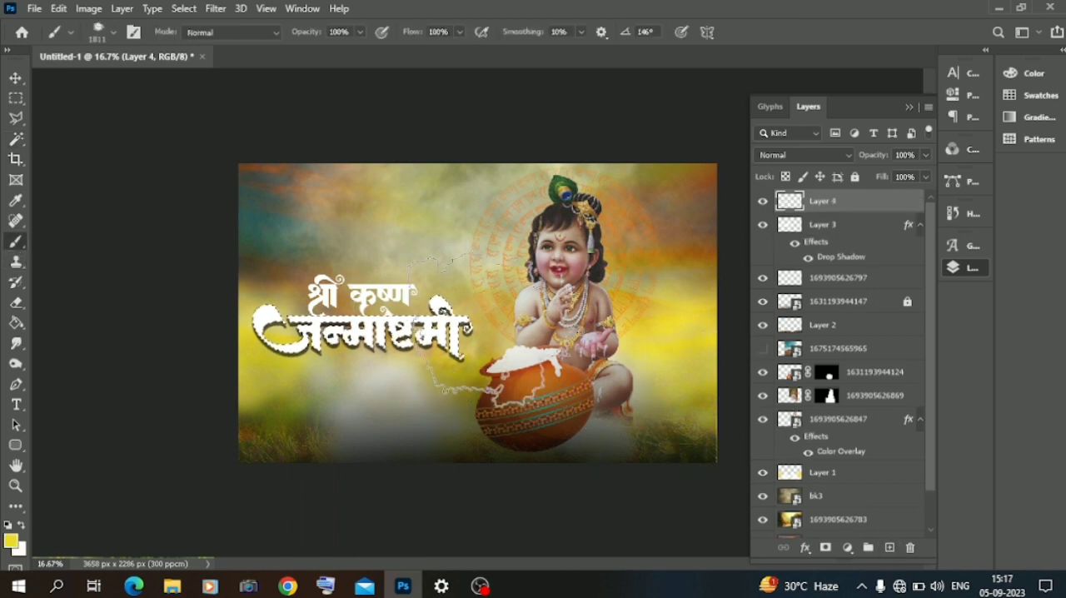
Step: Set the foreground colour to 57701a and brush green over the beginning of the जन्माष्टमी lettering
left_click(13, 543)
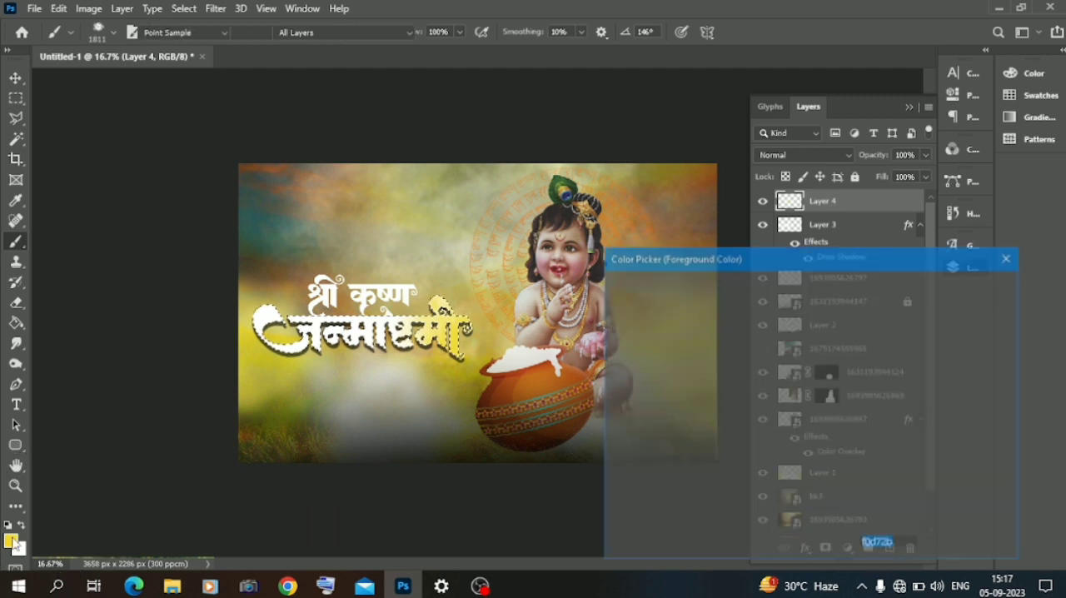
left_click(285, 409)
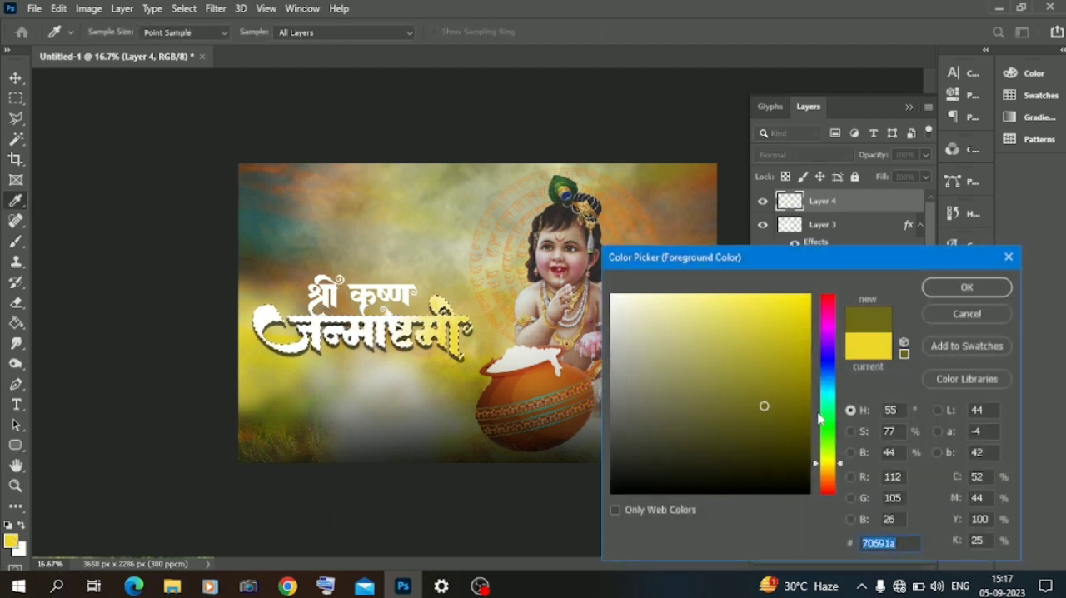
left_click_drag(831, 460, 831, 454)
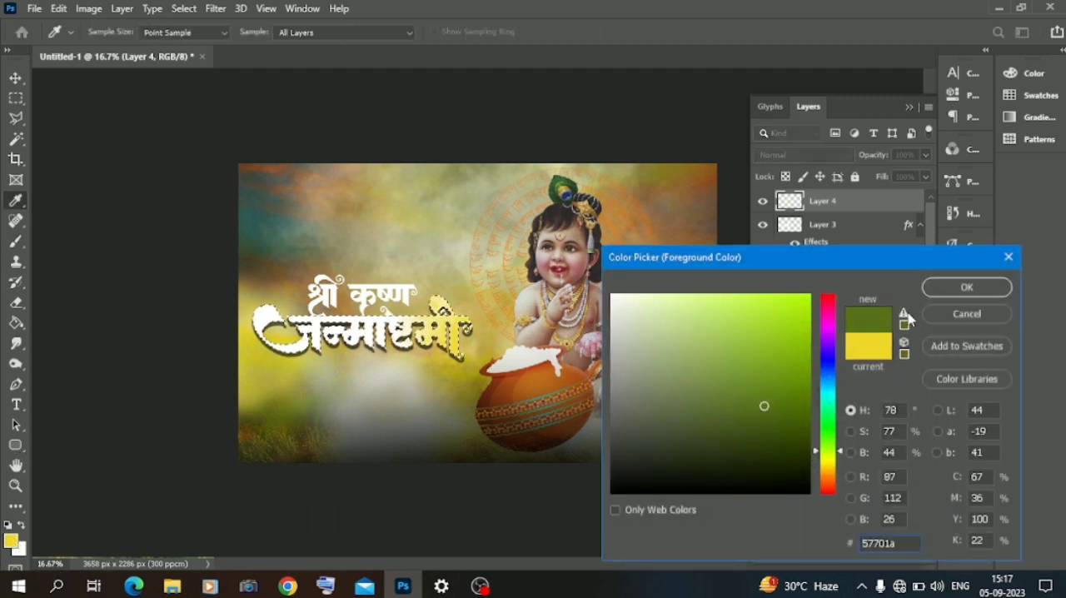
left_click(967, 287)
left_click(254, 382)
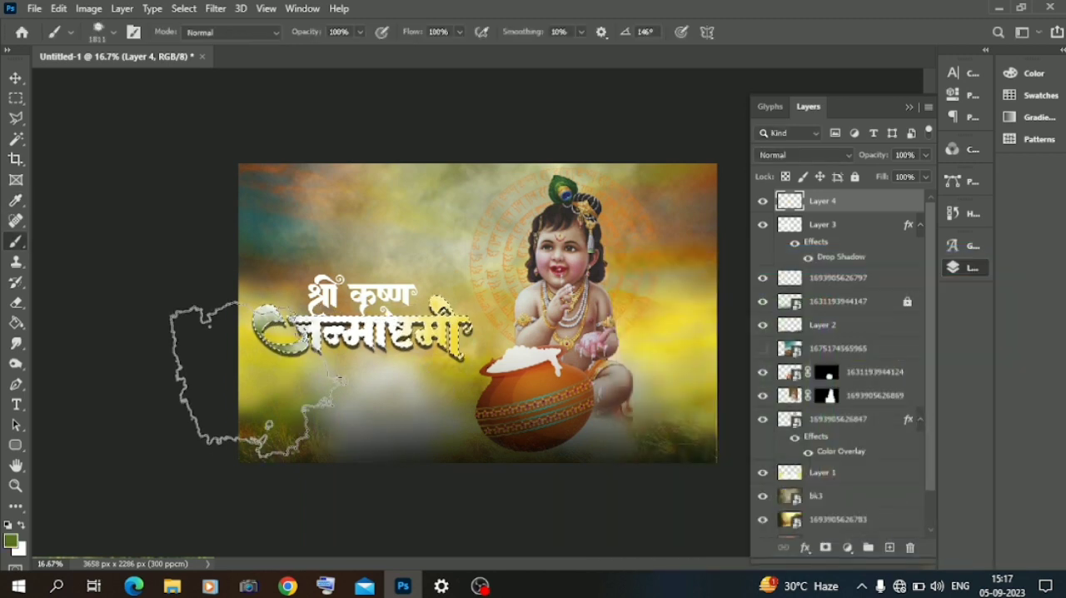
left_click(400, 412)
Step: Set the foreground colour to ec6c4e, brush it over the lettering's middle and final letters, and clear the selection
left_click(12, 543)
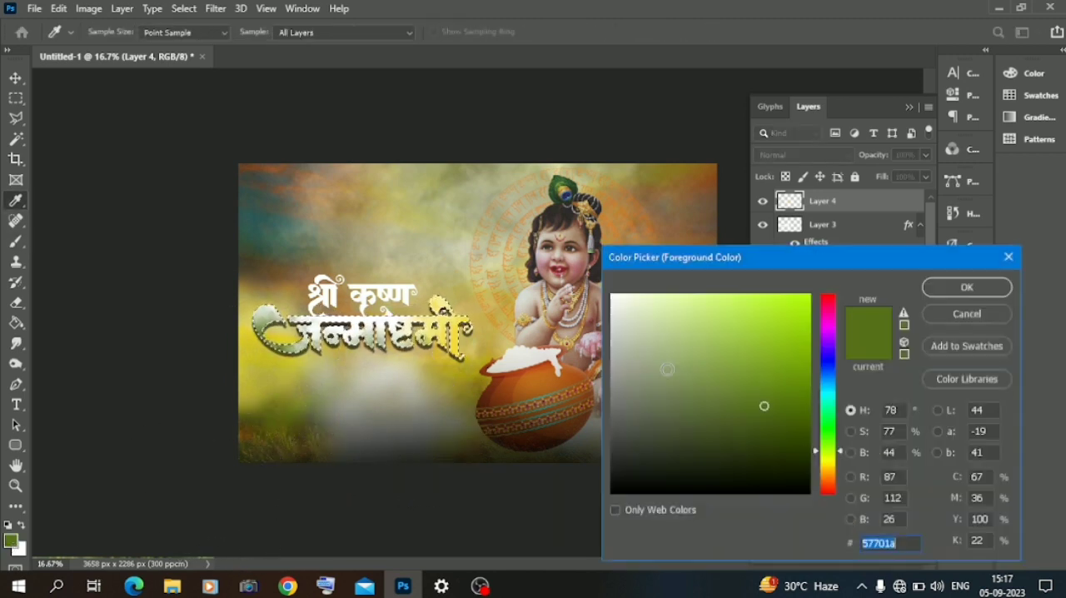
left_click(828, 316)
left_click(745, 309)
left_click(829, 490)
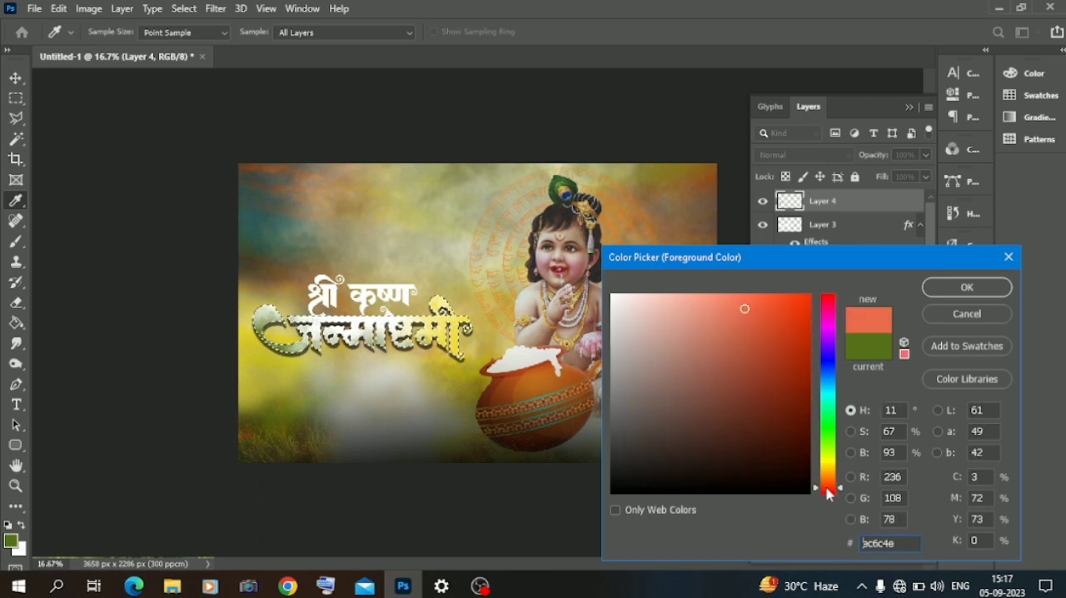
left_click(966, 287)
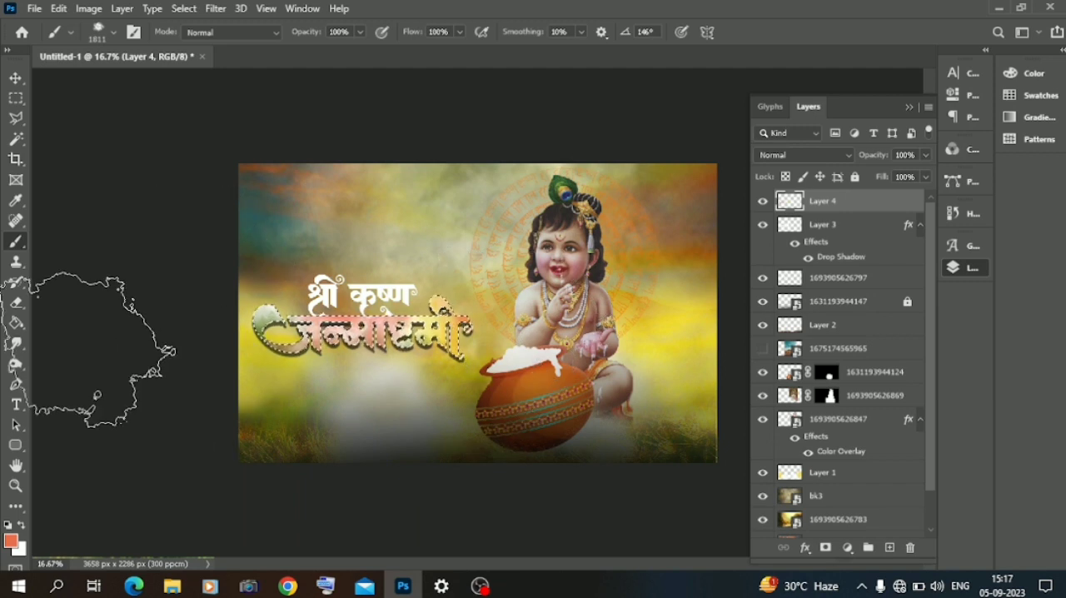
left_click(16, 80)
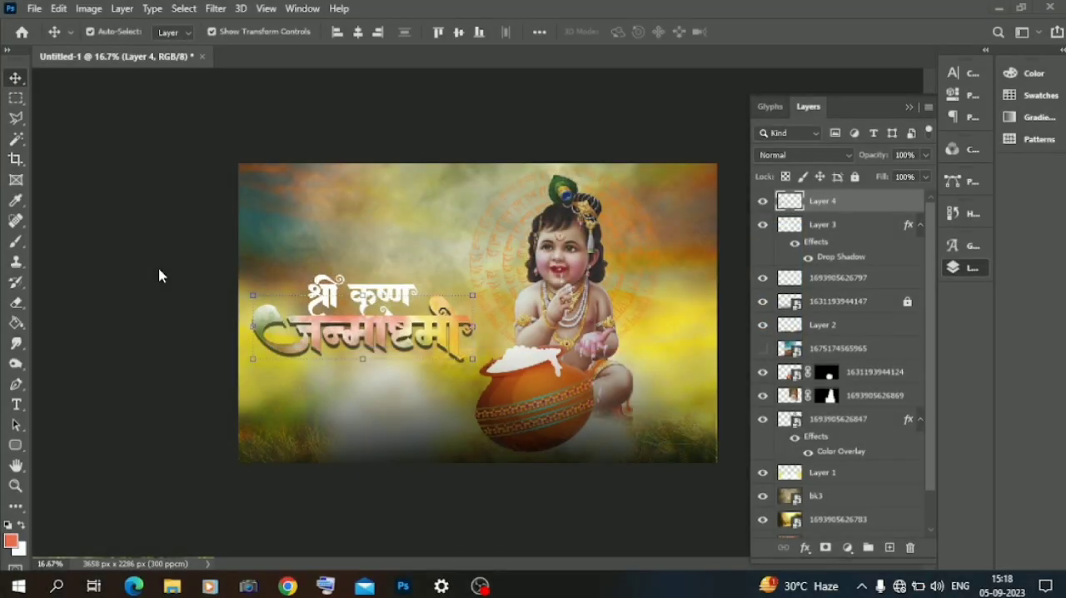
left_click(106, 281)
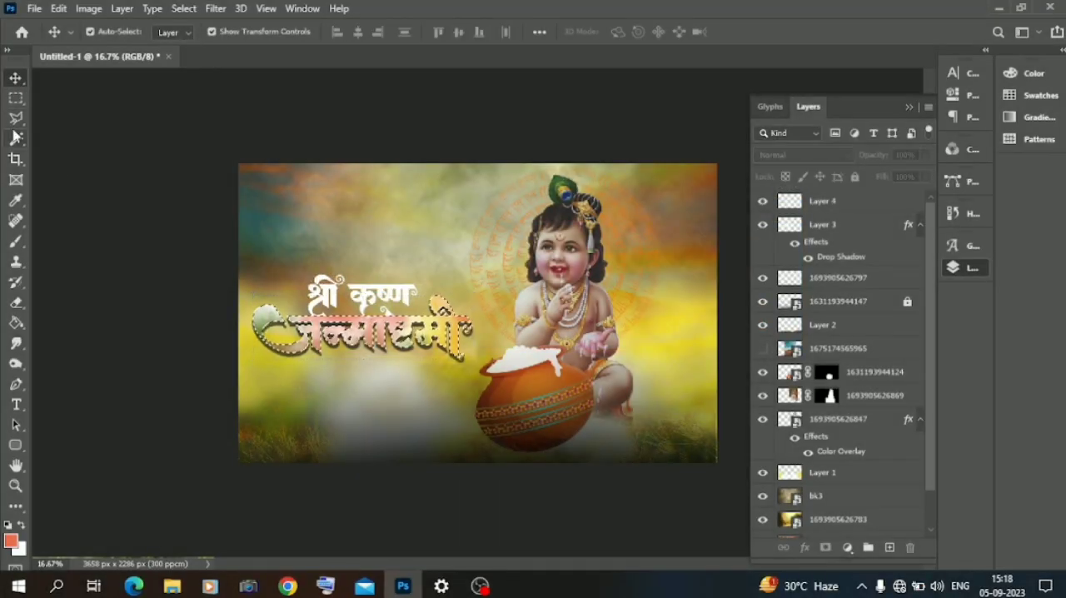
key("m")
left_click(16, 78)
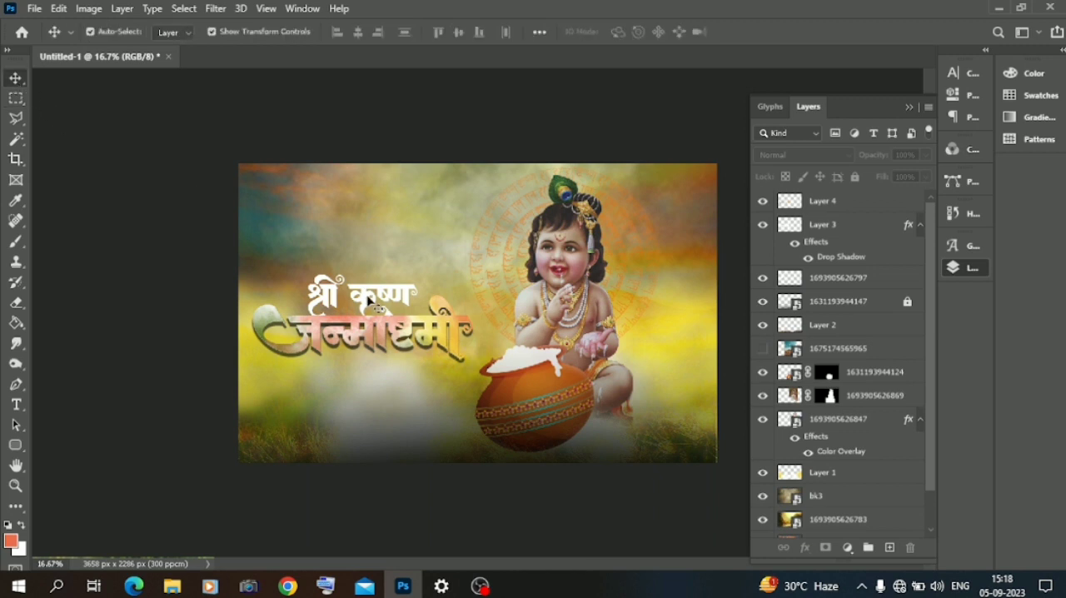
Step: Move the श्री कृष्ण layer to the top of the stack and add a drop shadow with 64% opacity and no stroke
left_click(371, 302)
left_click_drag(816, 280, 815, 201)
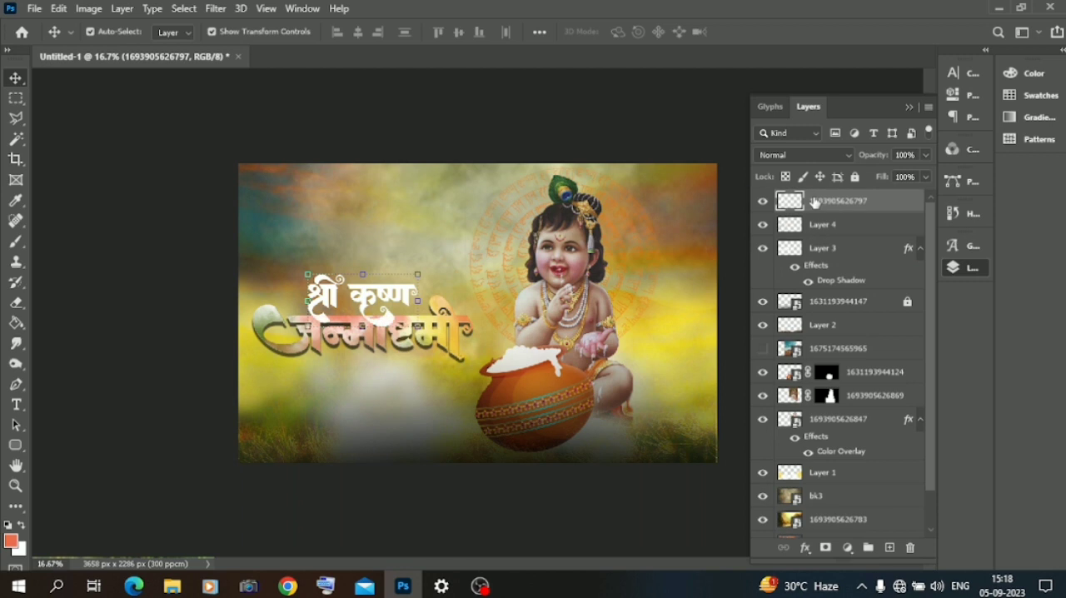
right_click(820, 207)
left_click(843, 27)
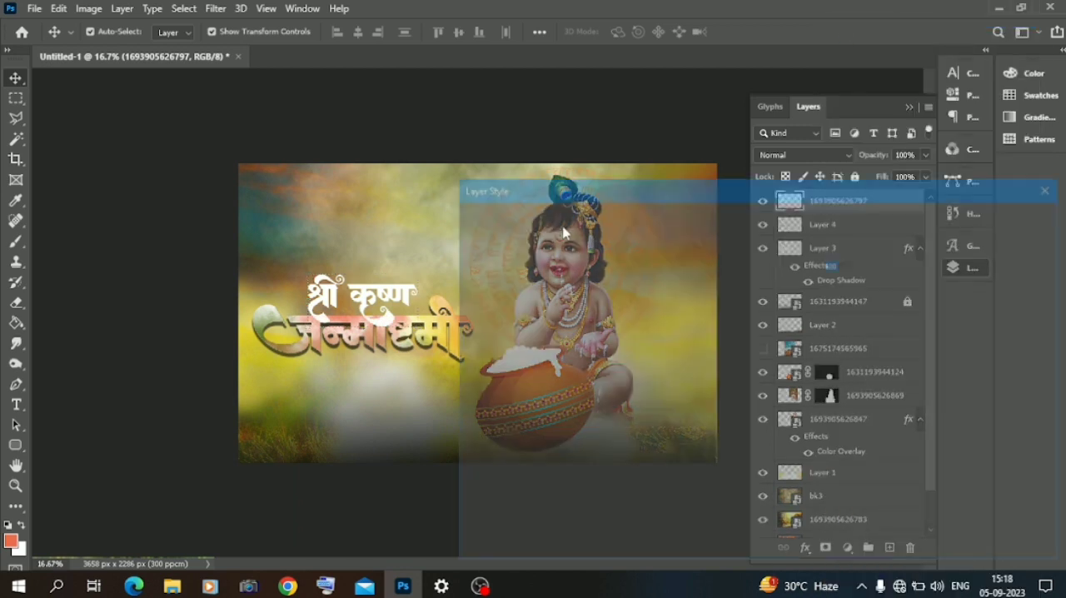
left_click(500, 486)
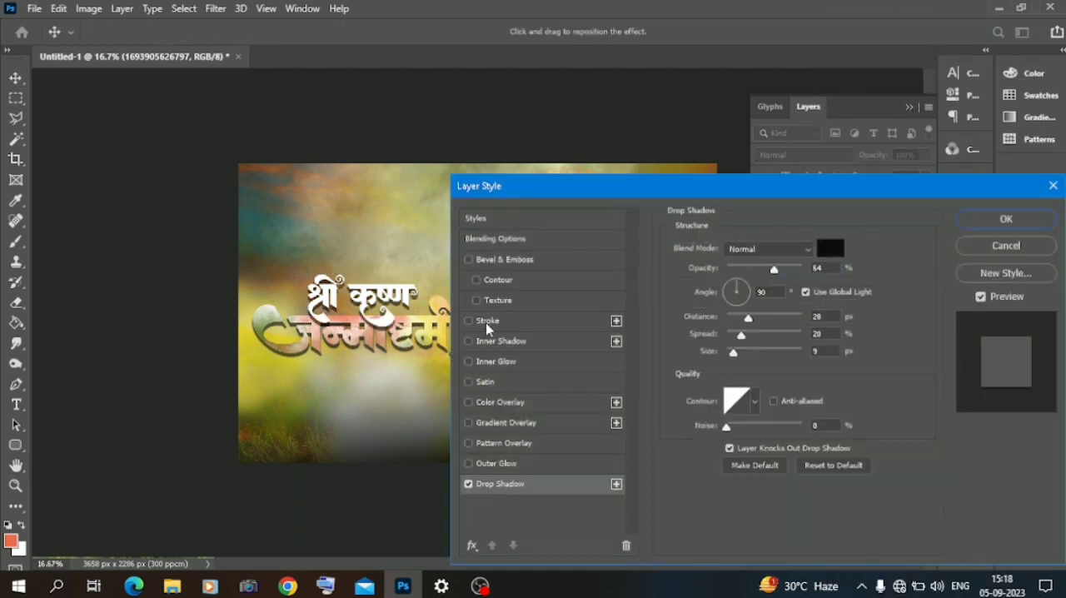
left_click(488, 323)
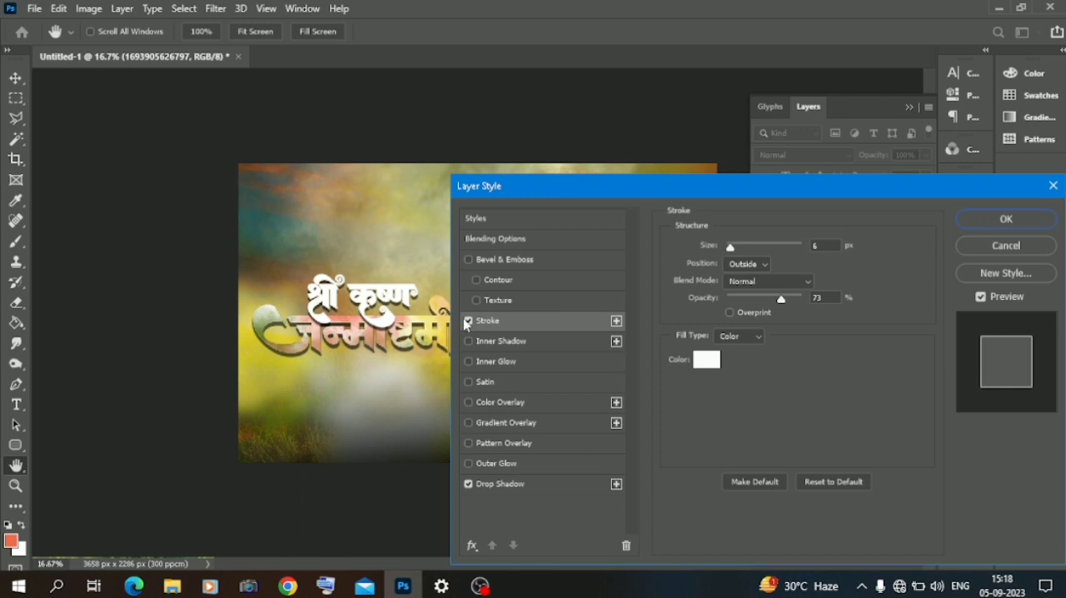
left_click(468, 322)
left_click(985, 222)
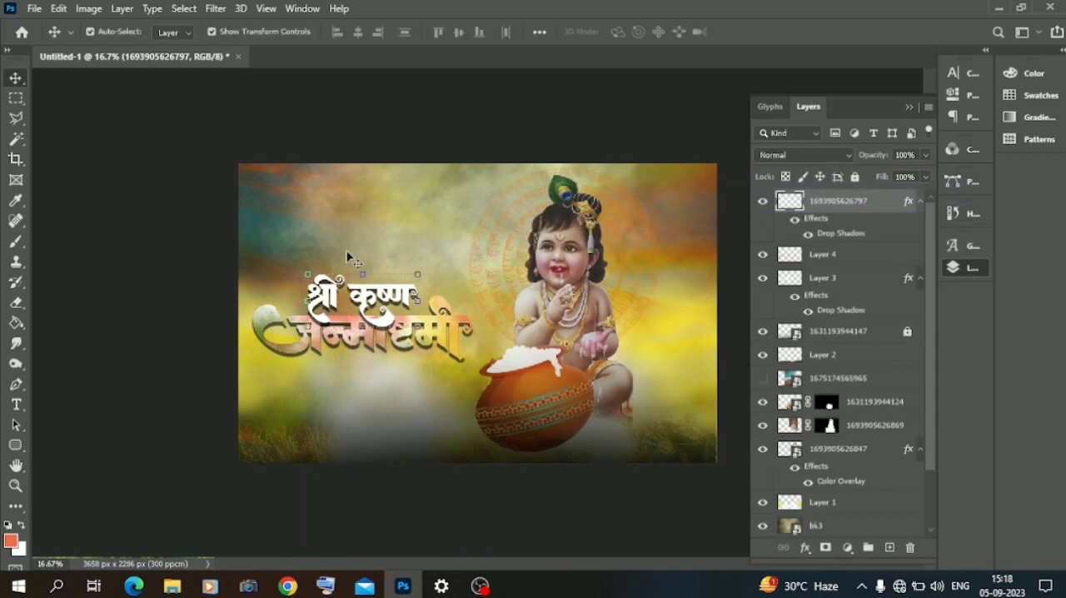
Step: Change the drop shadow of the जन्माष्टमी lettering on Layer 3 from black to near-white
left_click(460, 345)
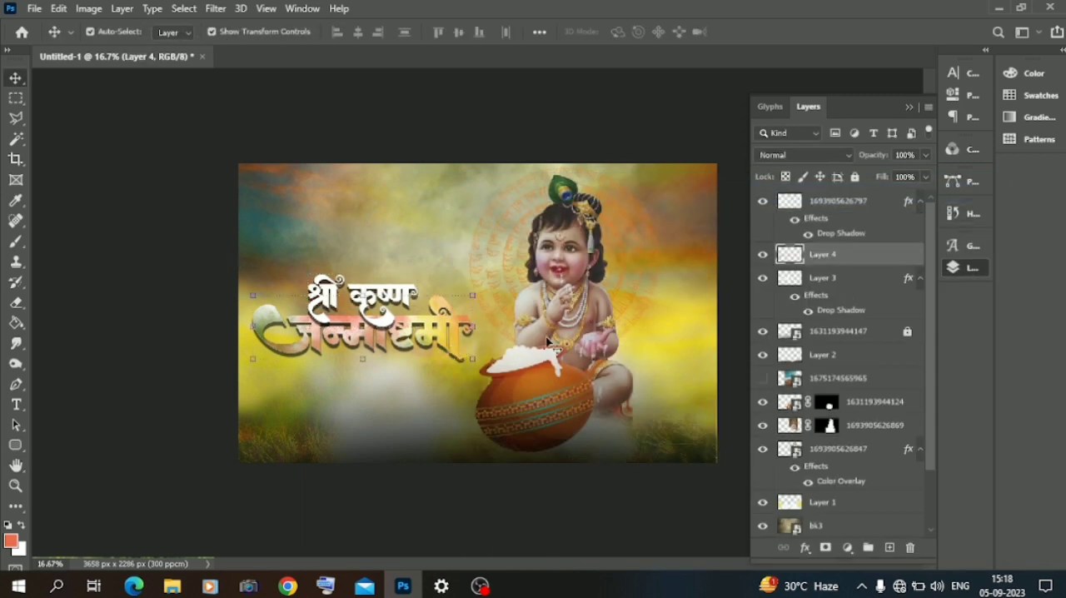
left_click(827, 281)
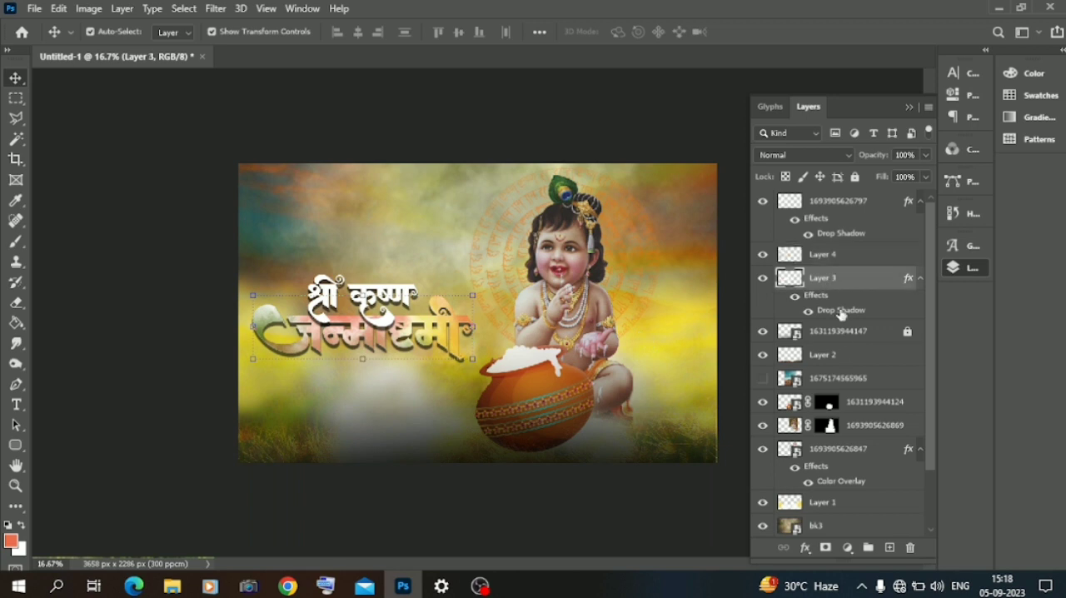
double_click(842, 311)
left_click(829, 250)
left_click(614, 318)
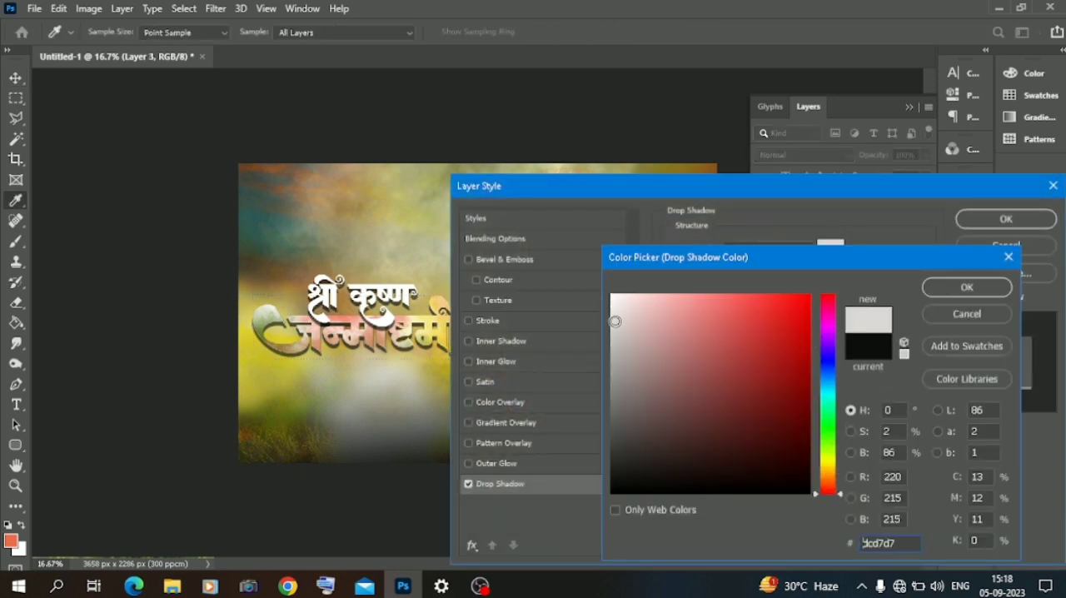
left_click(615, 310)
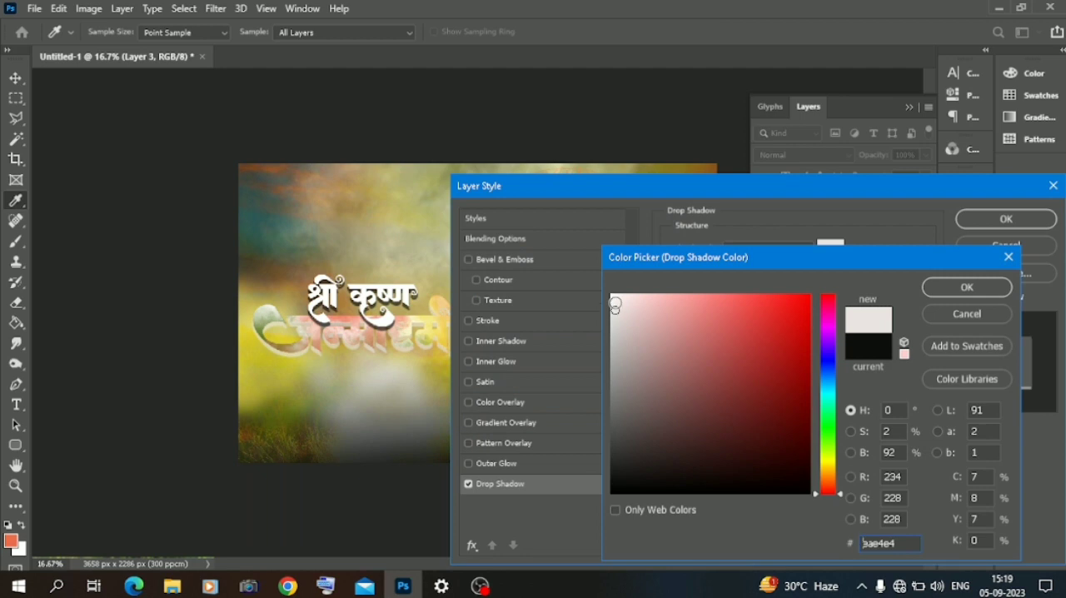
left_click(614, 297)
left_click(969, 287)
Step: Add a near-black 181414 outside stroke with 73% opacity to the जन्माष्टमी lettering and adjust its size slightly
left_click(511, 323)
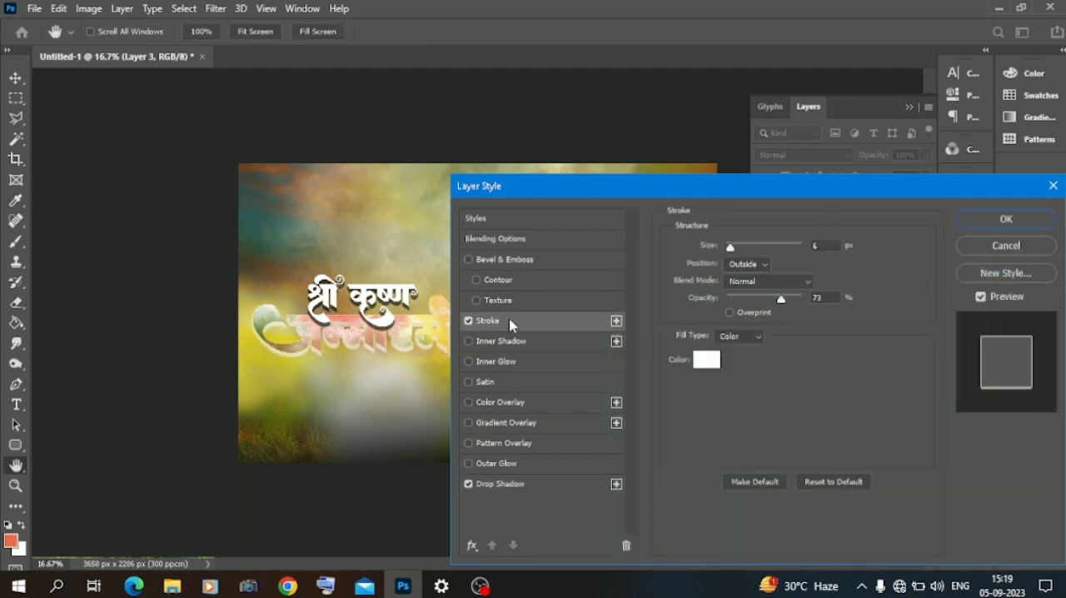
left_click(708, 358)
left_click(636, 476)
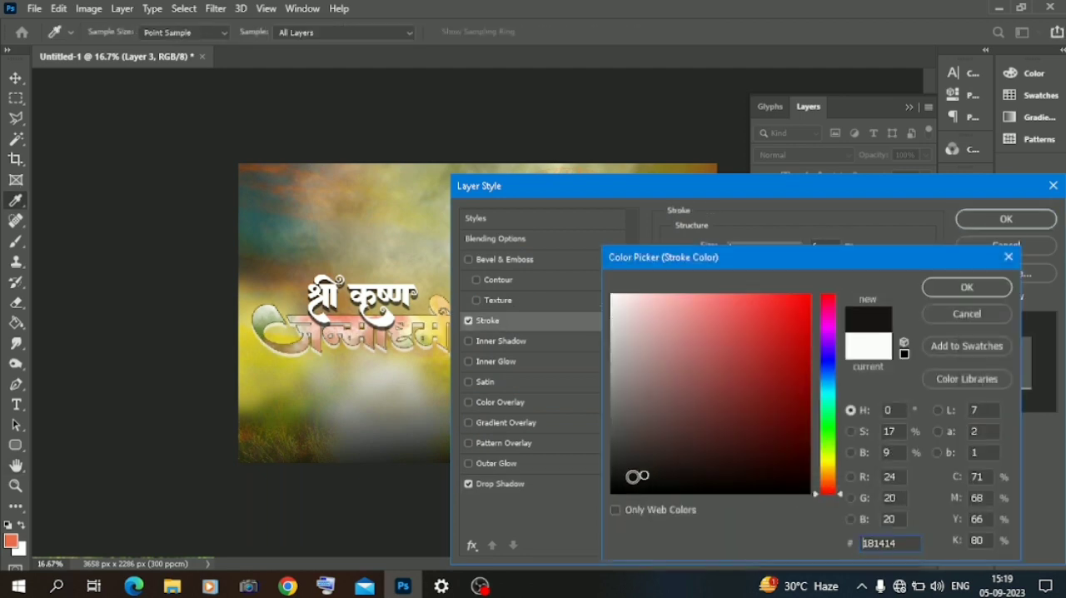
left_click(958, 287)
left_click_drag(736, 250, 734, 248)
left_click(969, 223)
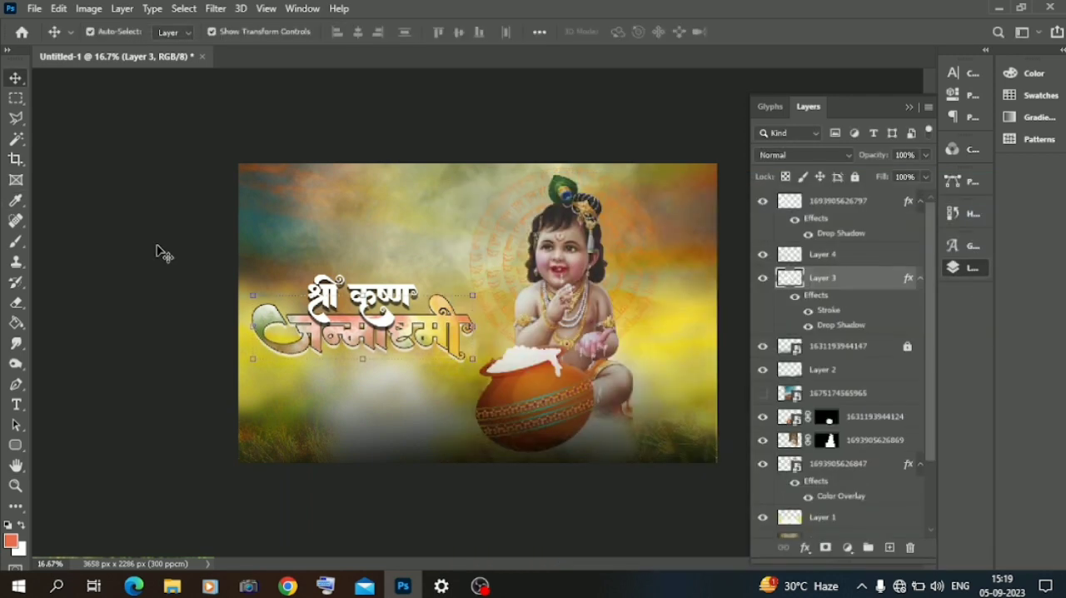
Step: Nudge the श्री कृष्ण lettering slightly upward and delete Layer 4 with the painted colours over जन्माष्टमी
left_click(155, 249)
left_click_drag(372, 301, 373, 295)
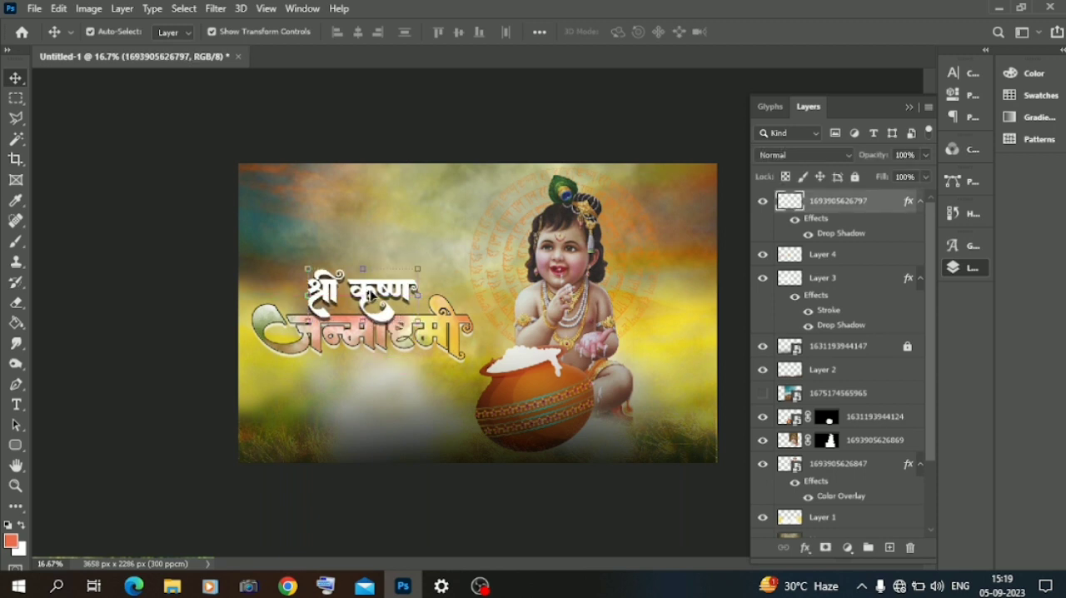
left_click(157, 289)
mouse_move(423, 340)
left_mouse_down()
mouse_move(416, 368)
mouse_move(425, 340)
left_mouse_up()
left_click(910, 547)
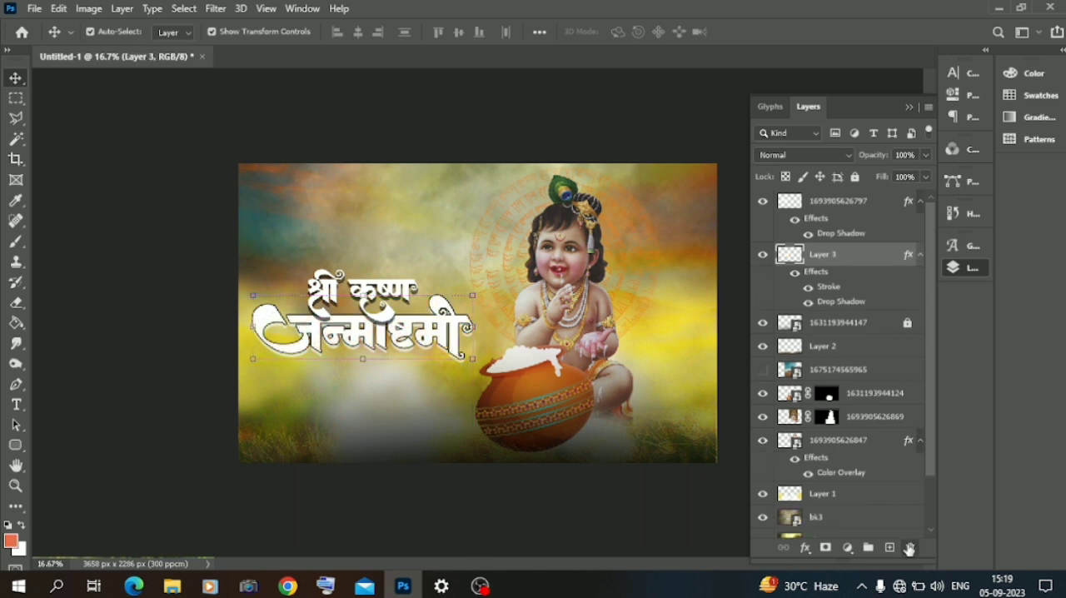
Step: Add a gradient overlay to the जन्माष्टमी lettering on Layer 3 and open its gradient presets
left_click(107, 168)
left_click_drag(353, 339, 353, 339)
left_click(124, 261)
left_click(399, 350)
right_click(818, 259)
left_click(841, 20)
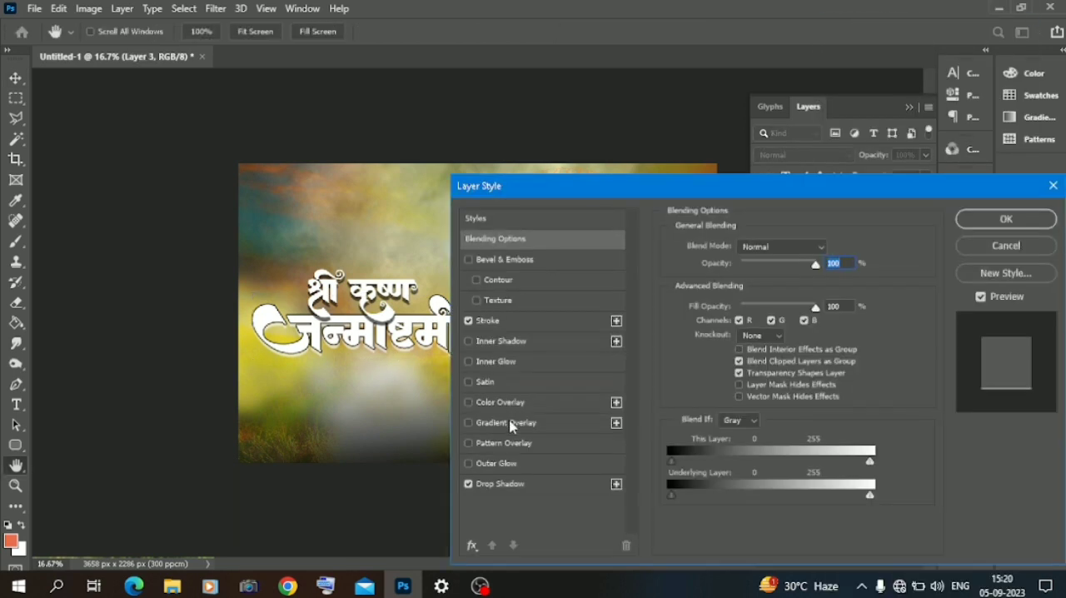
left_click(511, 423)
left_click_drag(629, 200, 783, 202)
left_click(966, 285)
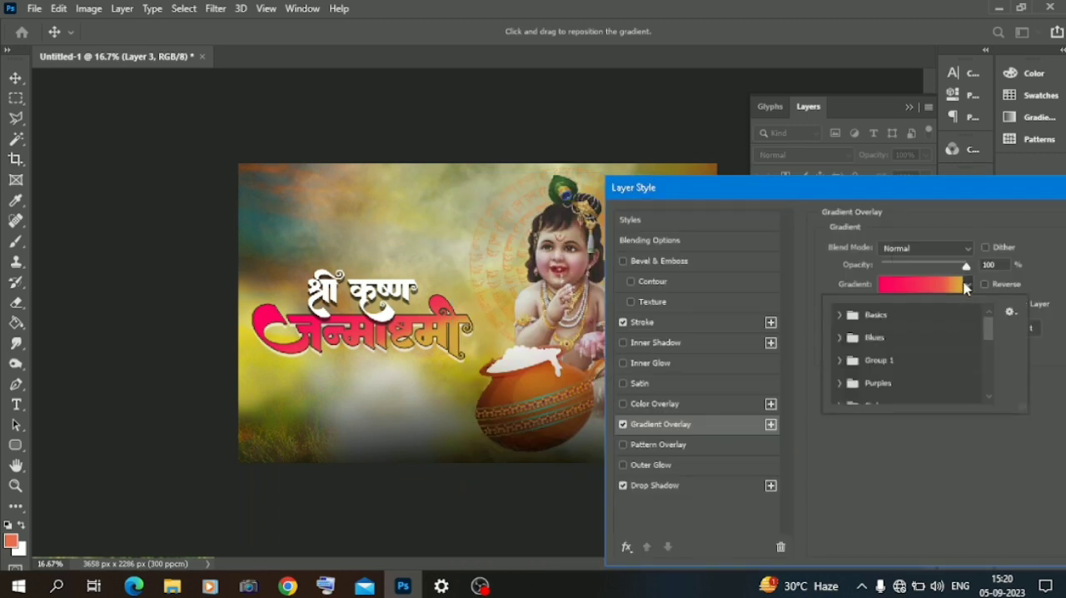
Step: Try several gradient presets on the जन्माष्टमी lettering and apply the pale yellow one
scroll(856, 325, "down", 3)
left_click(841, 344)
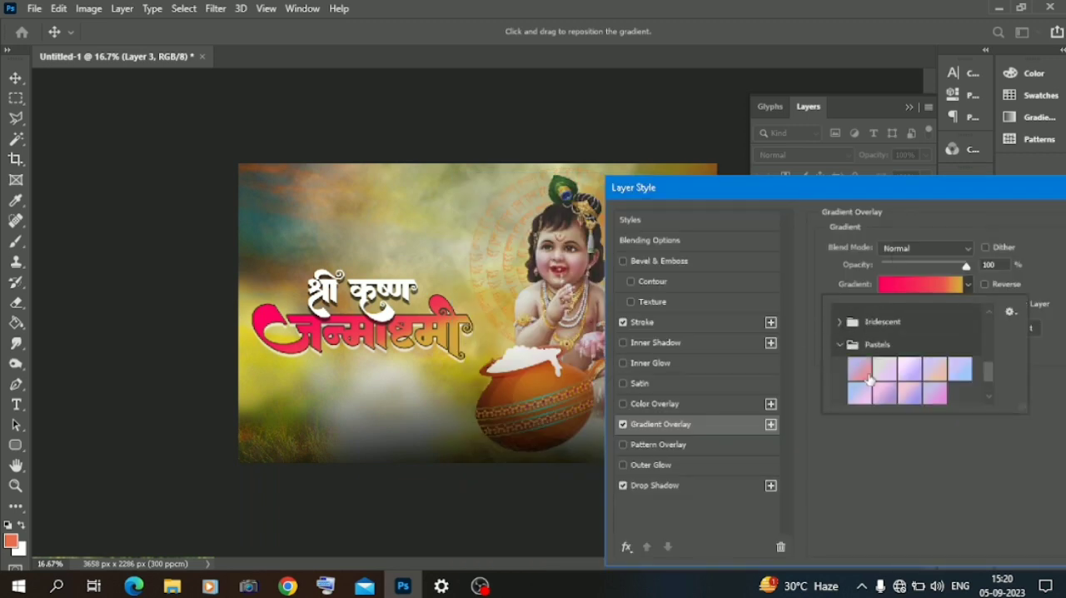
left_click(868, 378)
scroll(867, 377, "down", 1)
left_click(866, 392)
left_click(895, 391)
left_click(921, 392)
left_click(892, 391)
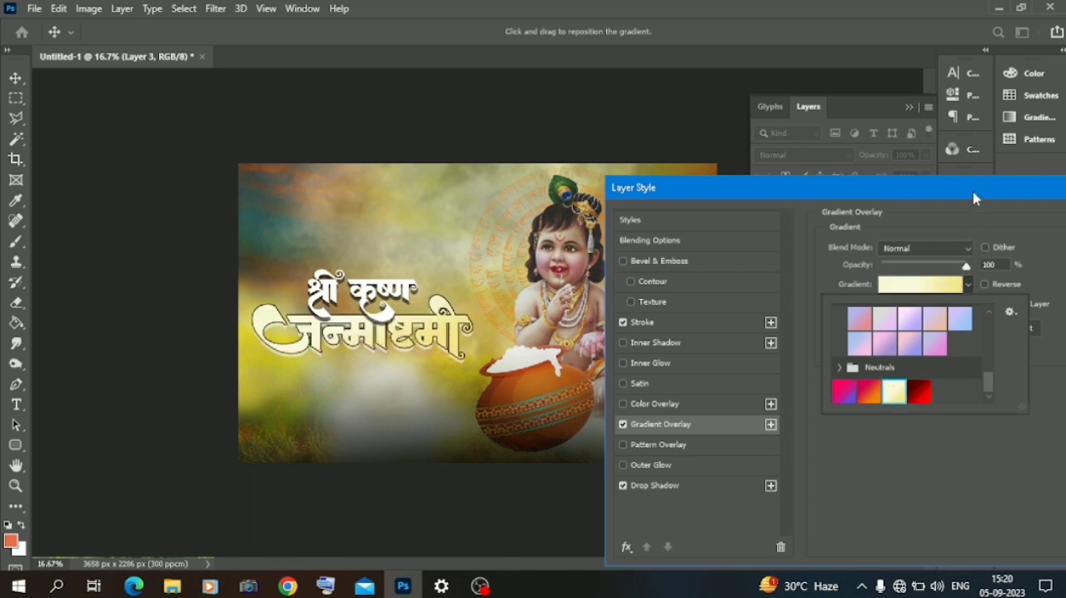
left_click_drag(975, 198, 840, 200)
left_click(1021, 221)
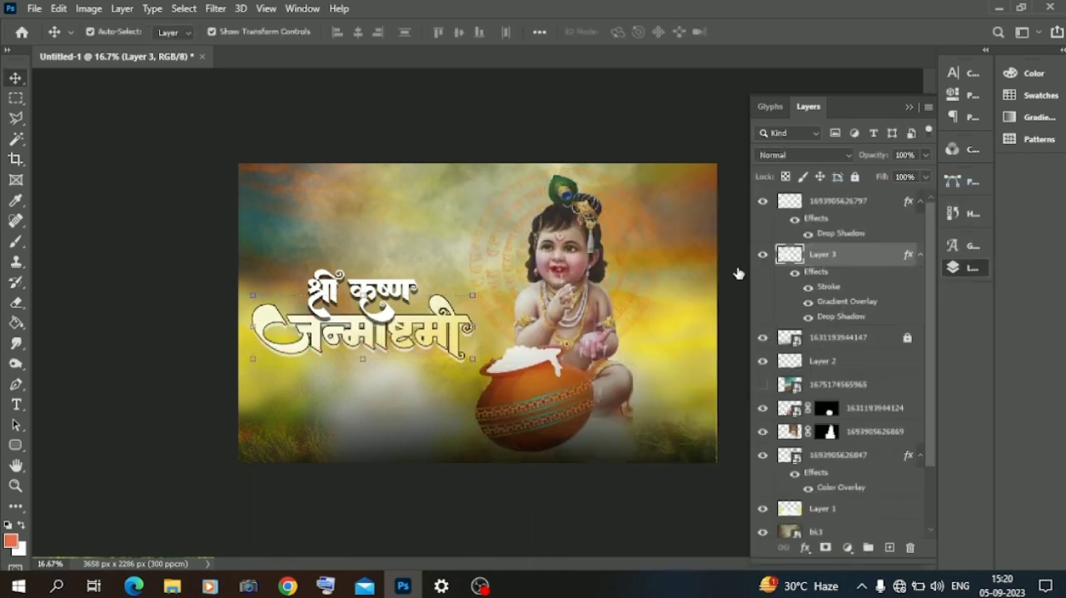
Step: Apply the same pale yellow gradient overlay to the श्री कृष्ण lettering and nudge it slightly downward
left_click(153, 211)
left_click(763, 222)
right_click(831, 207)
left_click(870, 23)
left_click(526, 428)
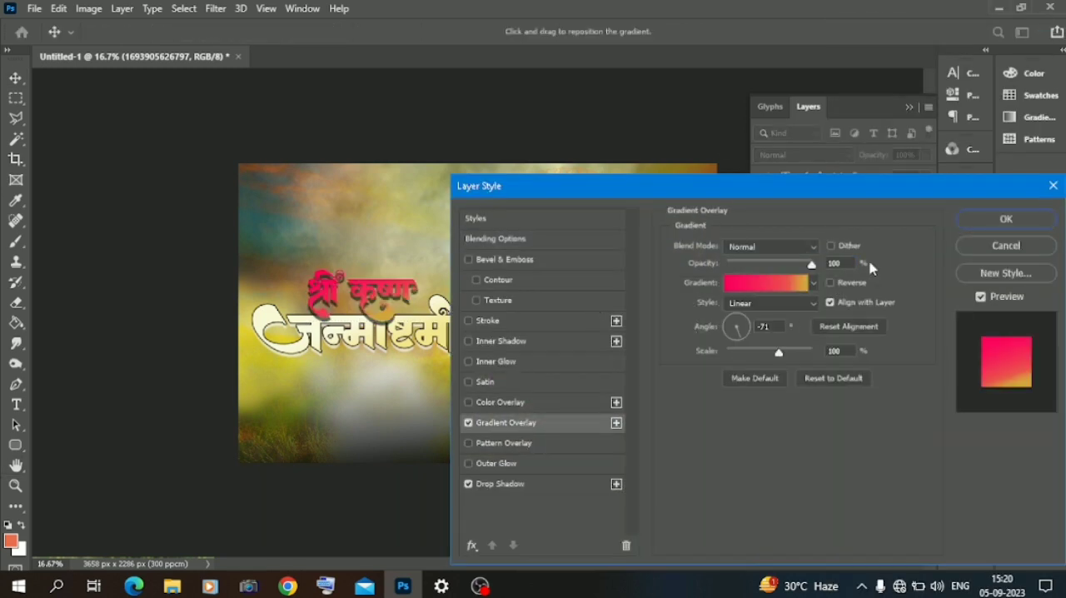
left_click(814, 283)
left_click(737, 391)
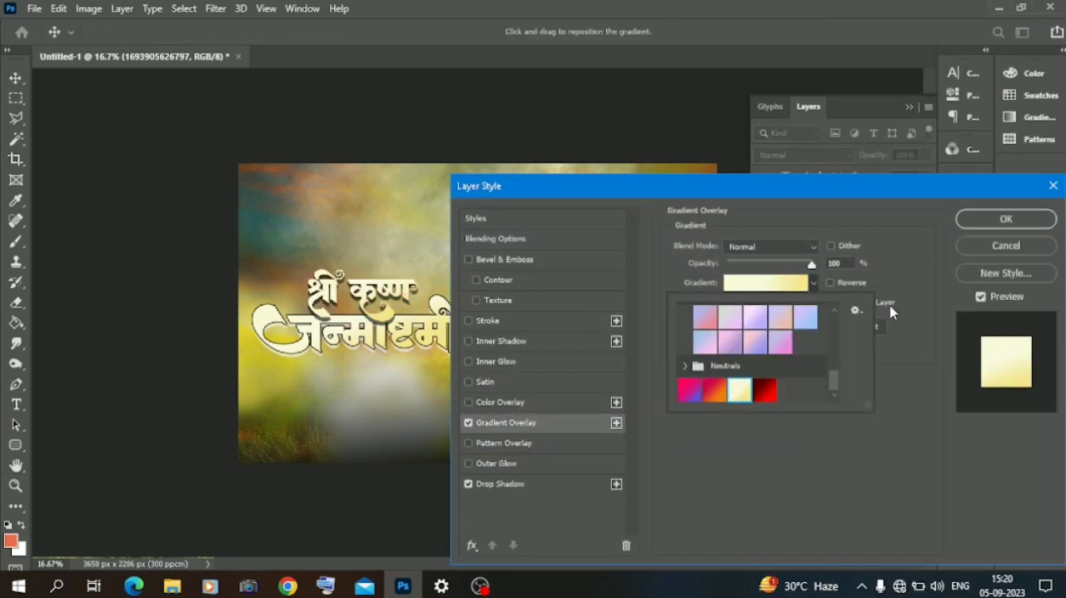
left_click(987, 221)
left_click_drag(372, 288, 373, 294)
left_click(93, 232)
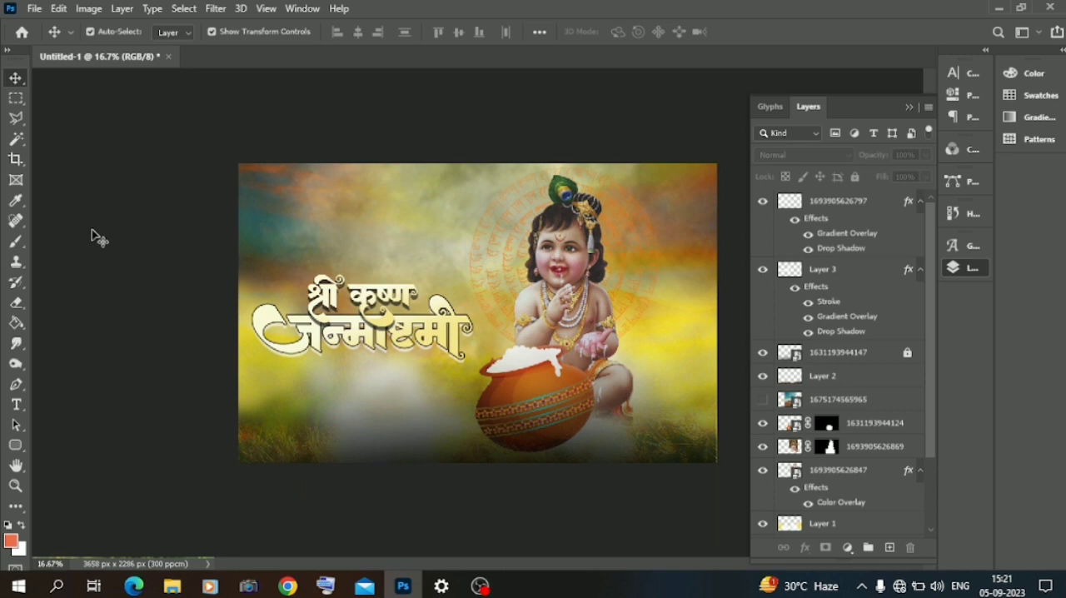
Step: Switch to File Explorer and bring the paint splash 20200814_085100 from D:\material\mix matrial into the design
left_click(172, 586)
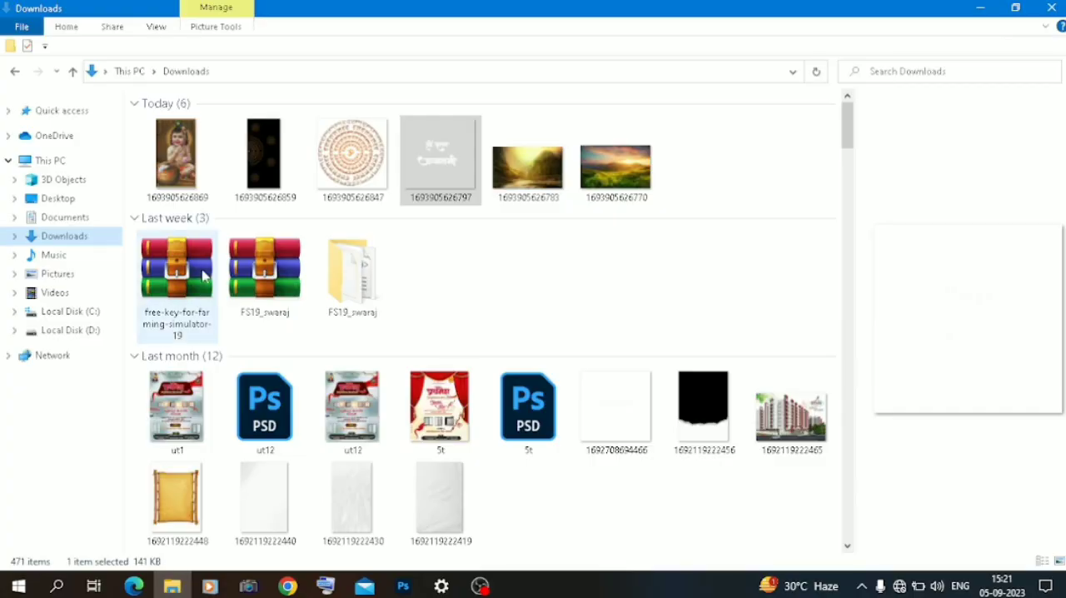
left_click(55, 331)
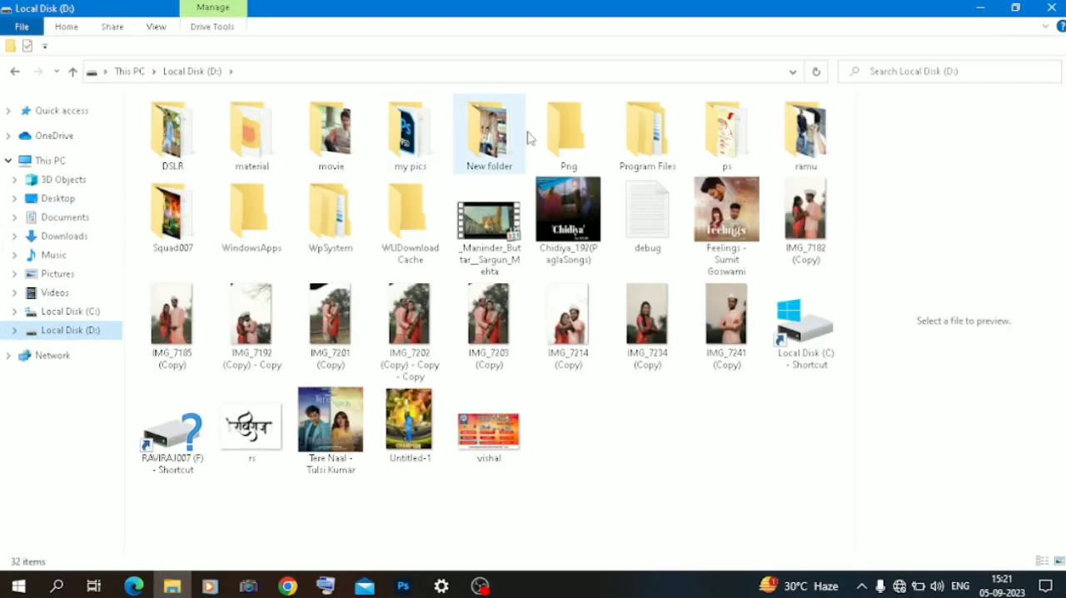
double_click(275, 146)
double_click(646, 138)
scroll(469, 250, "down", 3)
scroll(467, 250, "up", 3)
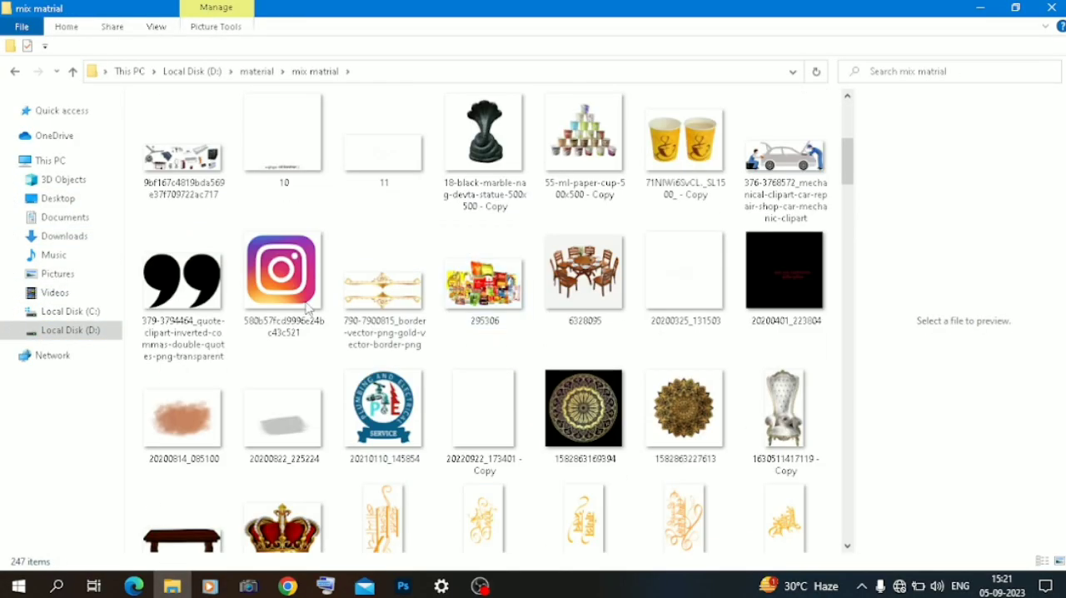
left_click_drag(183, 425, 358, 322)
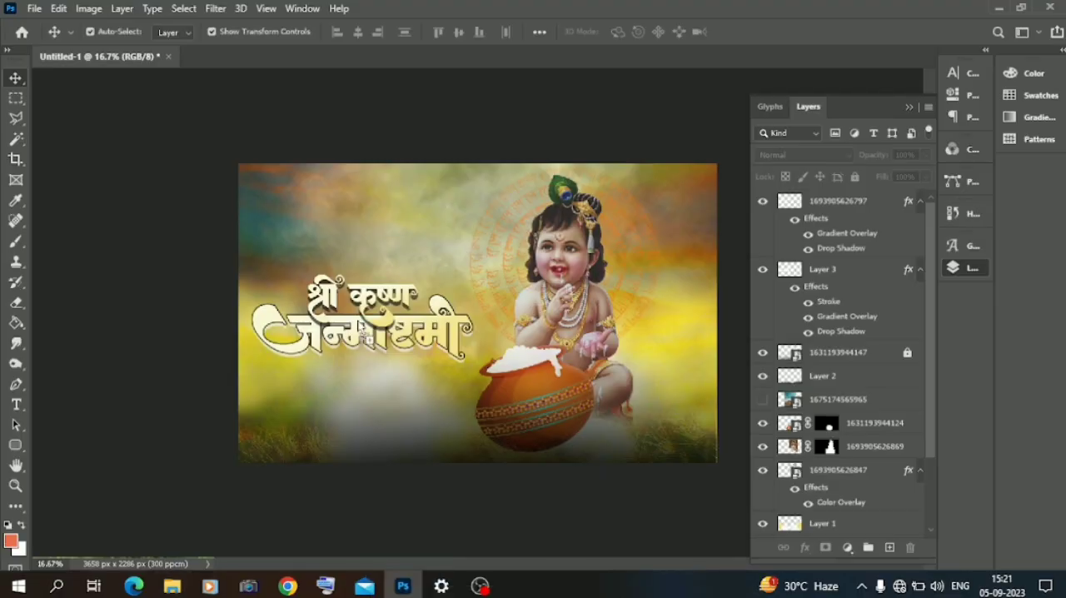
Step: Move the placed paint splash over the Hindi title and scale it down to fit around the lettering
left_click_drag(511, 327, 395, 330)
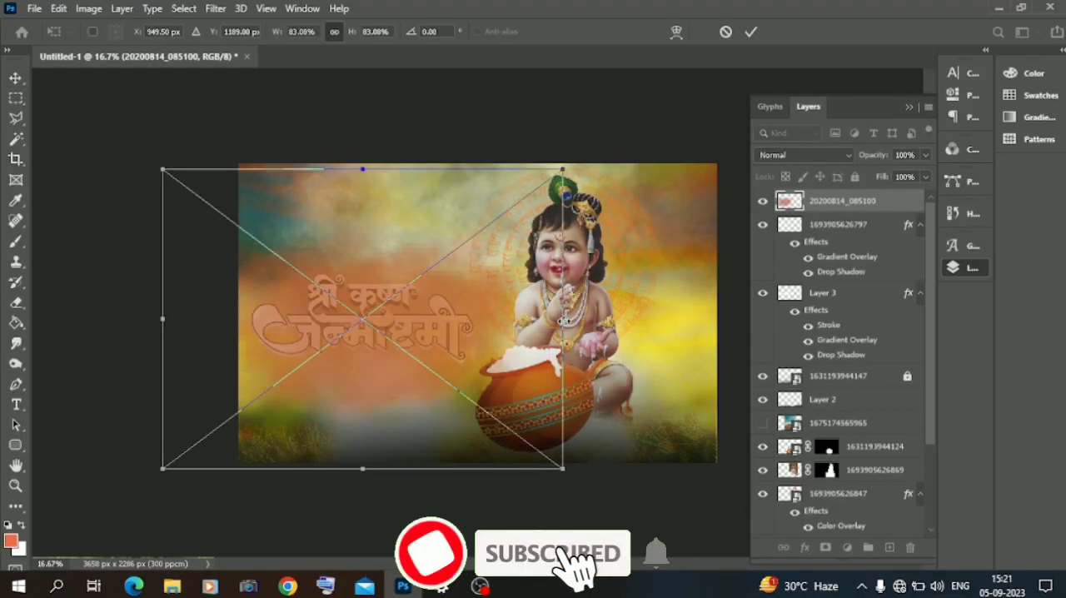
left_click_drag(563, 319, 514, 315)
left_click_drag(373, 364, 398, 366)
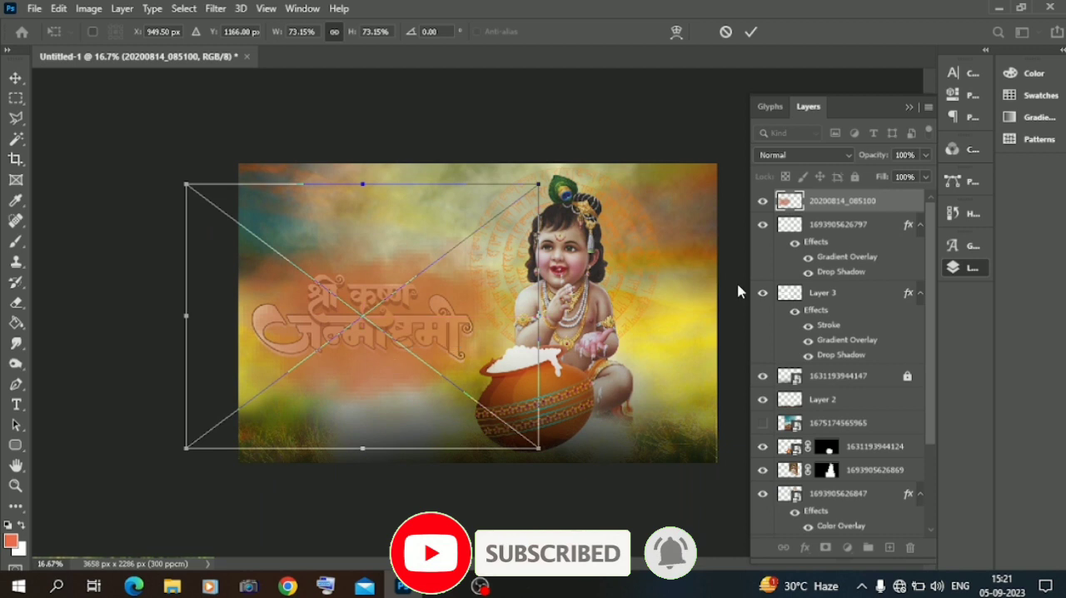
Step: Give the paint splash layer a red colour overlay fc2205 with 98% opacity
right_click(854, 202)
left_click(714, 19)
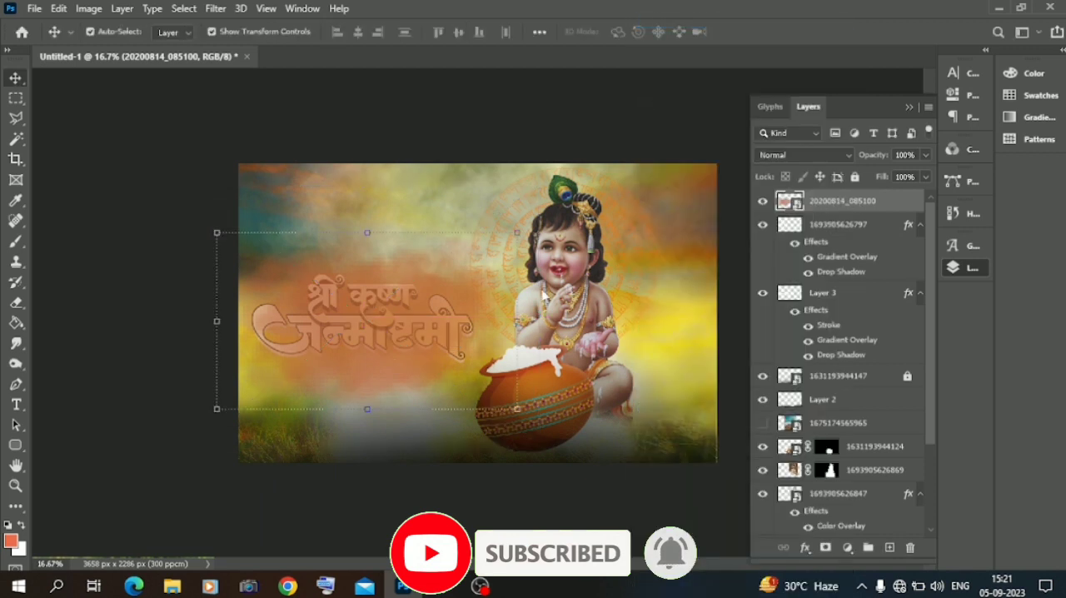
left_click(492, 402)
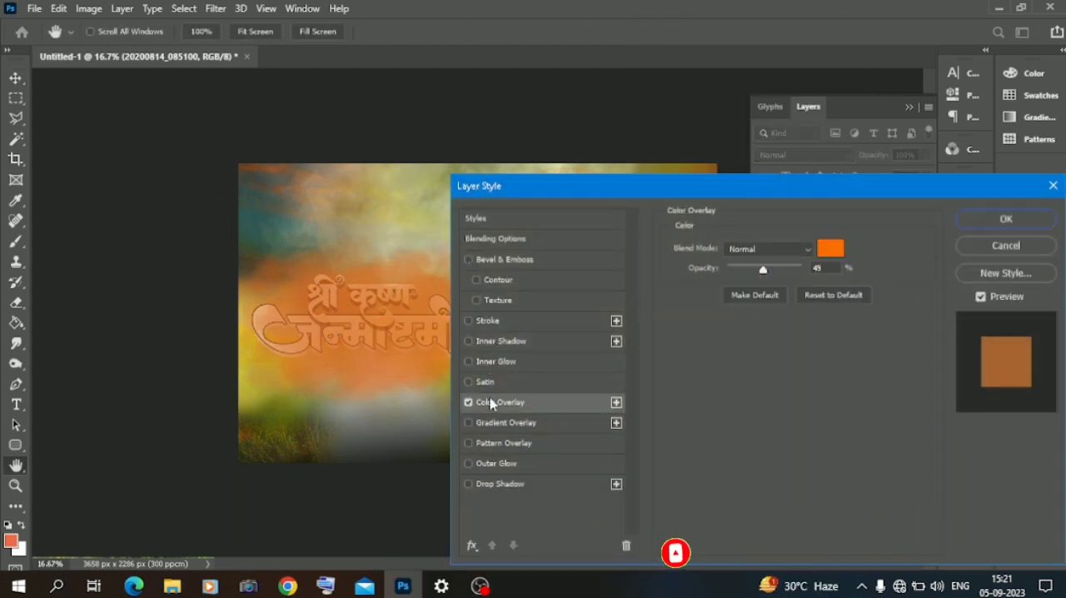
left_click(832, 247)
left_click(828, 490)
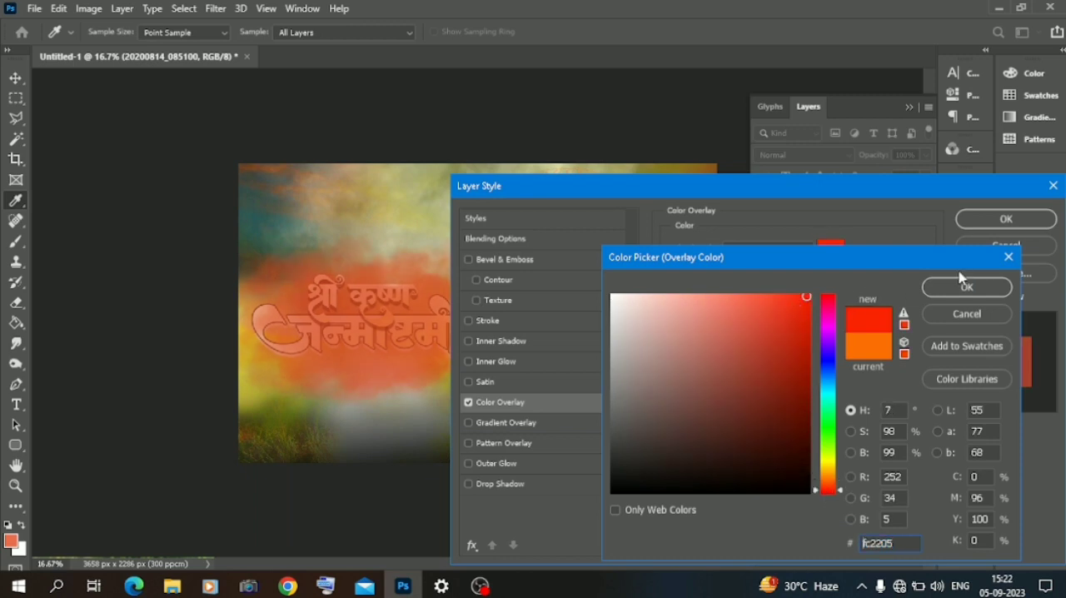
left_click(963, 285)
left_click(803, 271)
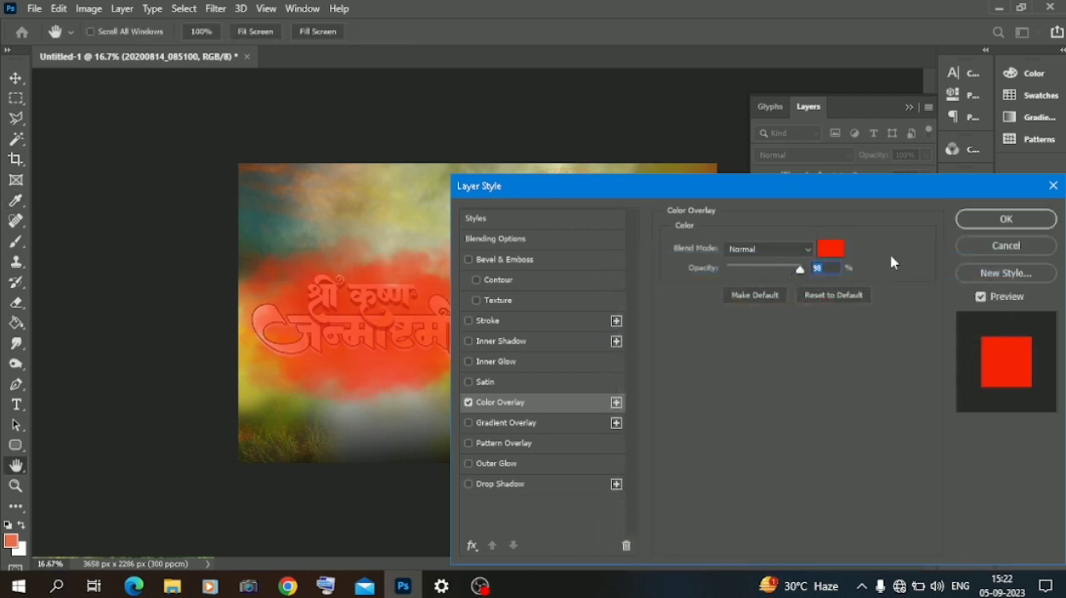
left_click(971, 225)
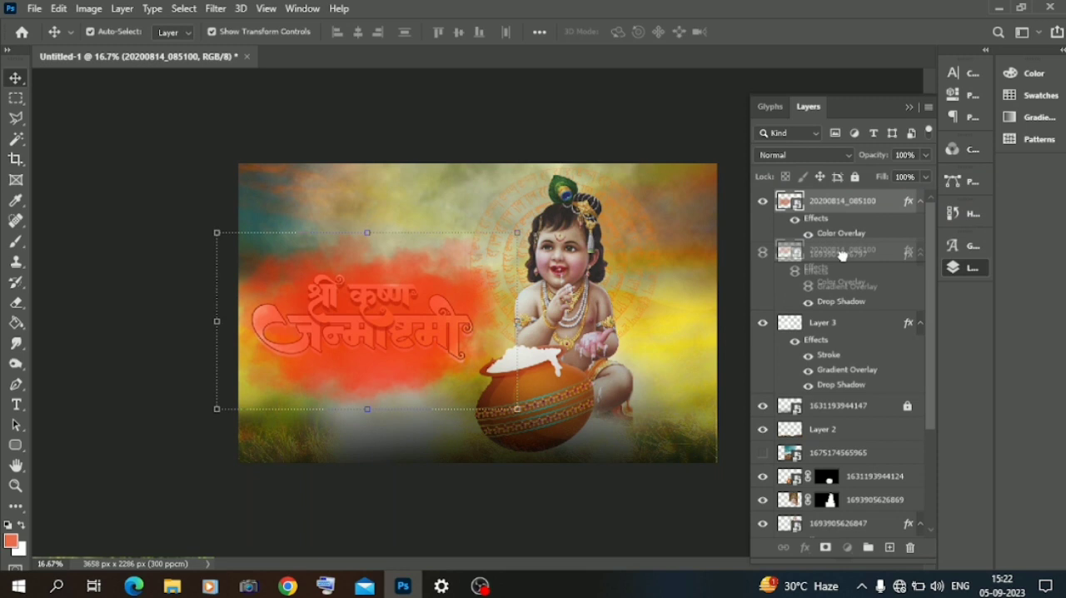
Step: Move the paint splash layer below both lettering layers and adjust its Blend If ranges for this and the underlying layer
left_click_drag(842, 201, 822, 381)
right_click(821, 358)
left_click(850, 22)
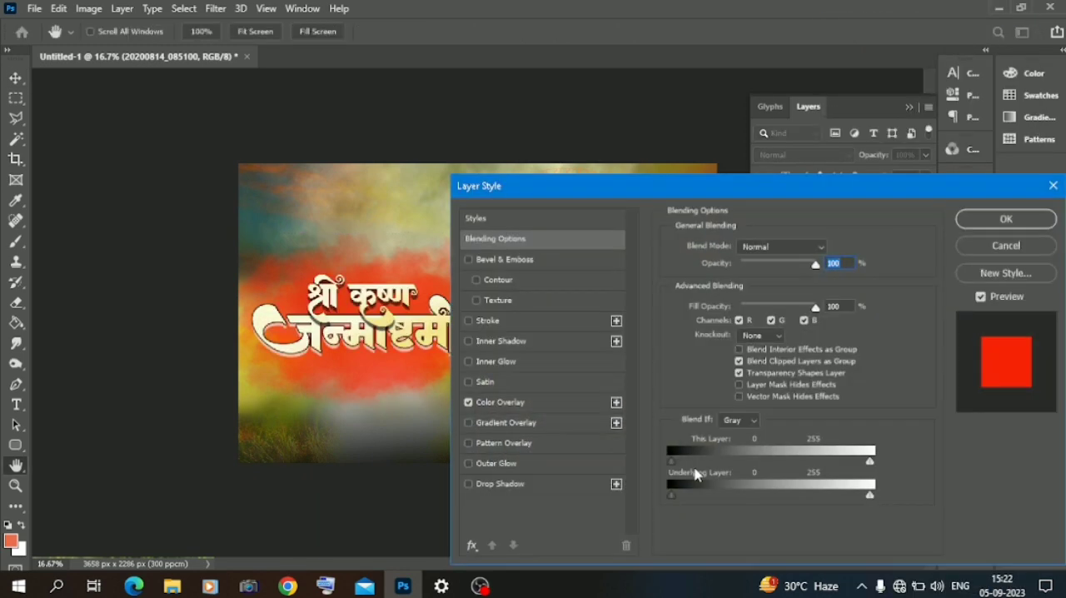
left_click_drag(671, 497, 738, 496)
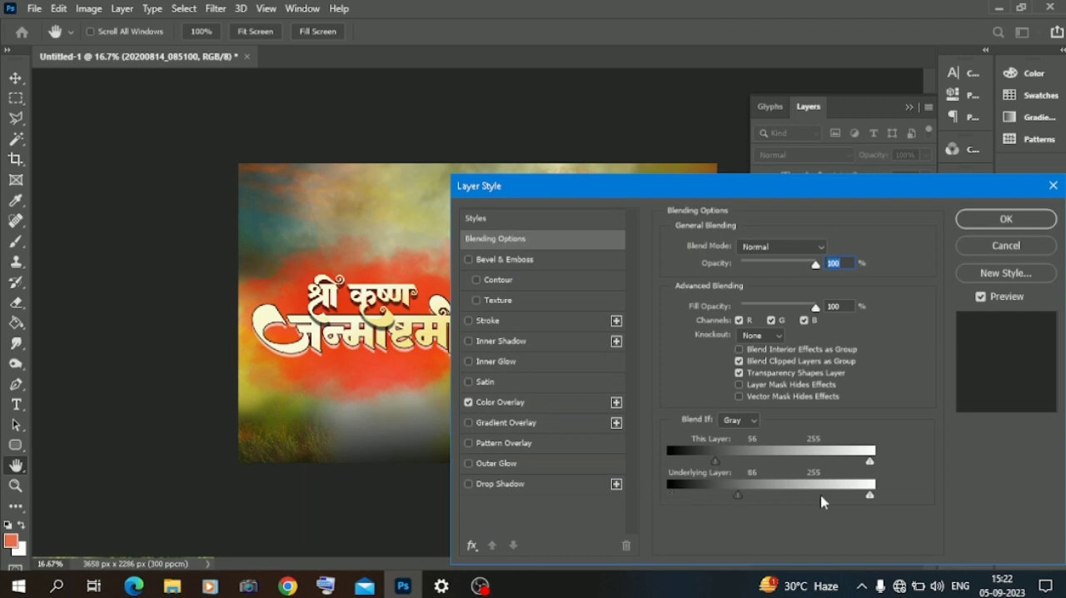
left_click_drag(869, 497, 845, 498)
left_click_drag(738, 498, 761, 499)
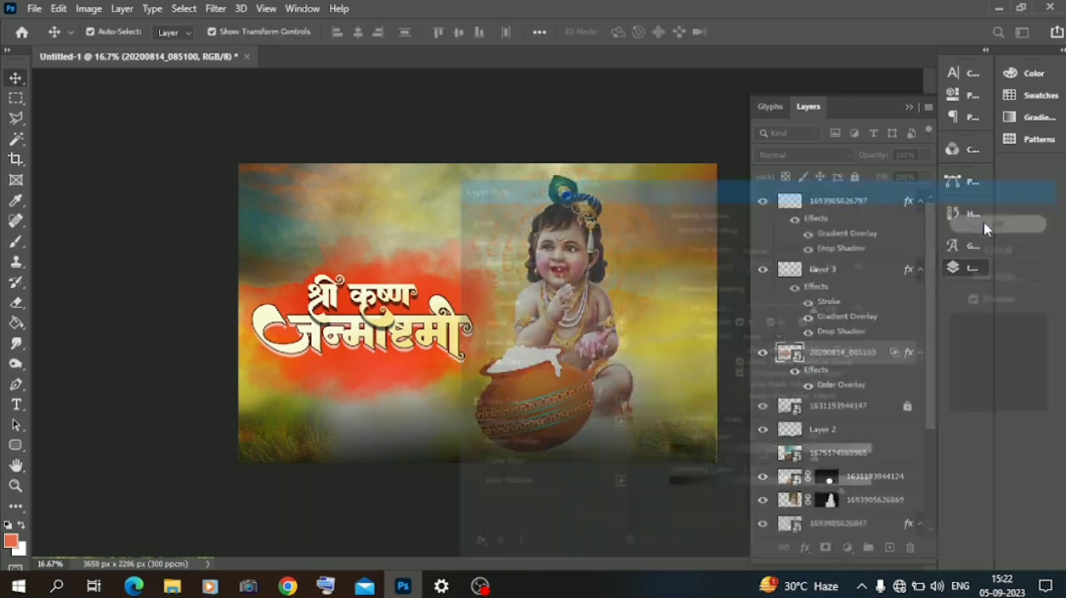
left_click(988, 223)
Step: Preview other blend modes for the red splash, then scale it down and reposition it behind the title
left_click(801, 155)
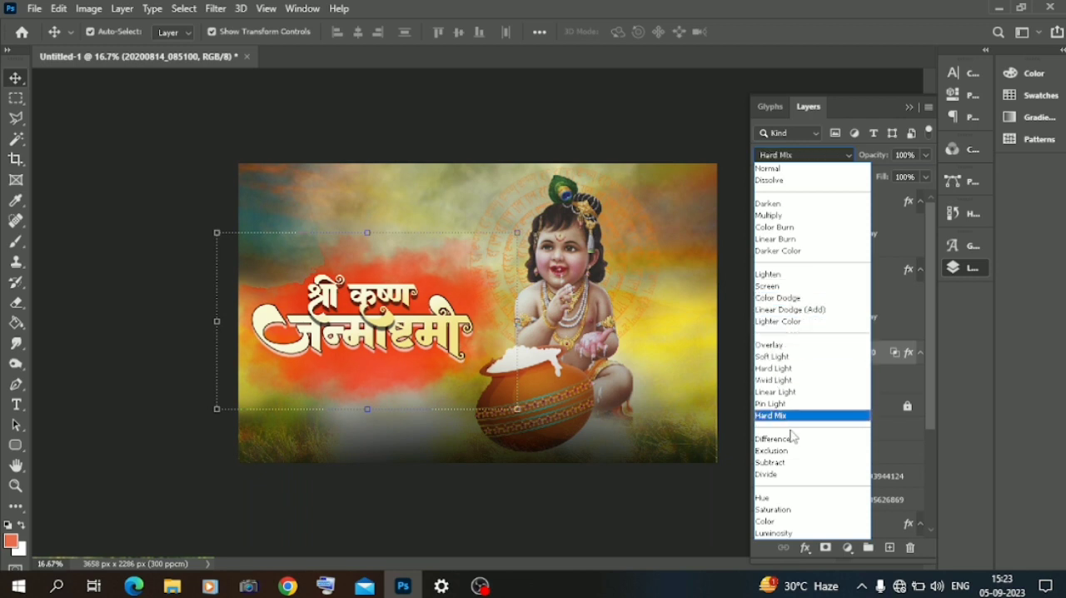
left_click(514, 234)
left_click_drag(518, 234, 517, 234)
left_click_drag(540, 182, 484, 224)
left_click_drag(424, 251, 452, 237)
left_click(23, 81)
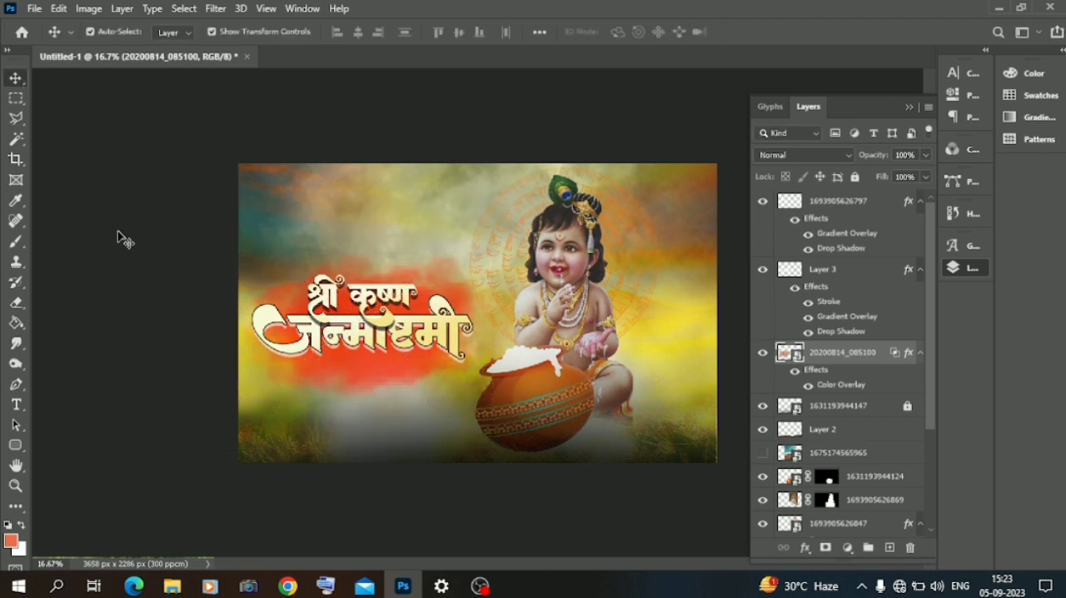
Step: Place the Hindi slogan image "हाथी घोडा पाल की, जय कन्हैया लाल की" from the mix matrial folder, scaled down in the canvas's upper left corner
left_click(171, 586)
scroll(350, 350, "up", 3)
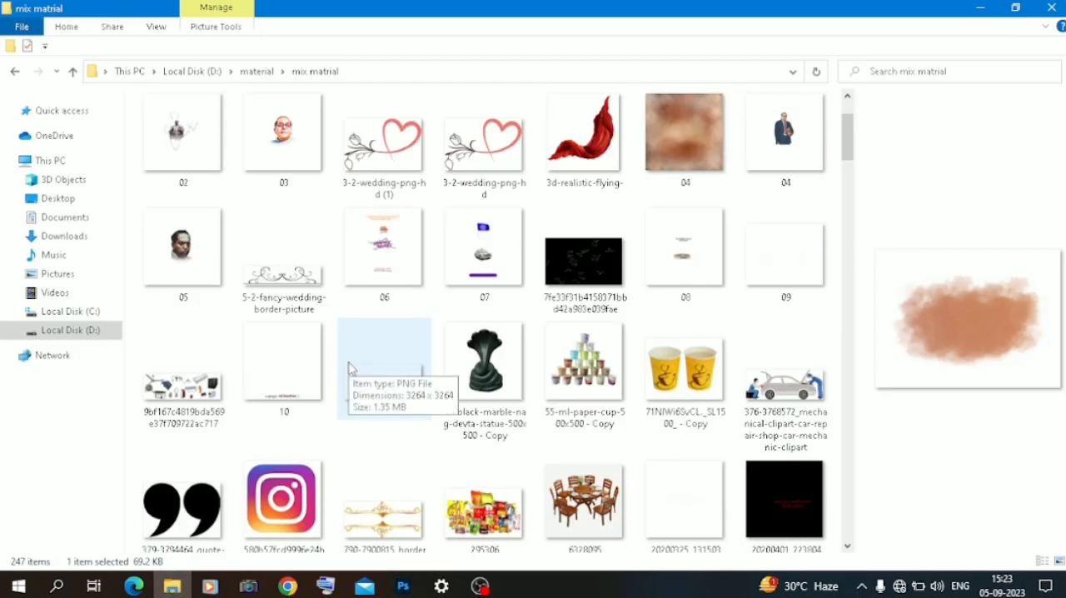
scroll(350, 369, "down", 10)
left_click_drag(386, 213, 407, 175)
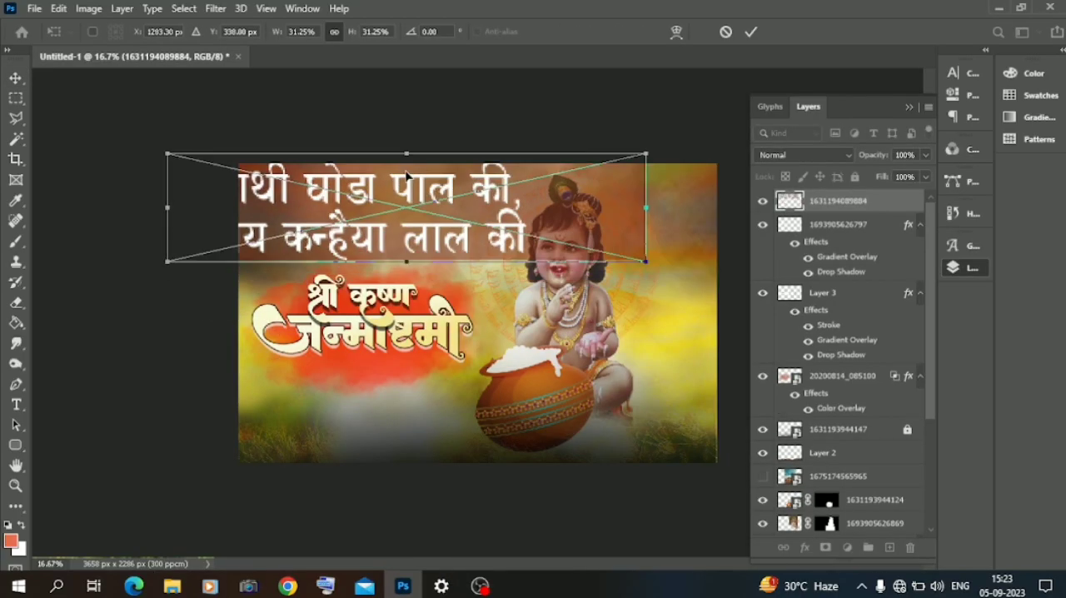
left_click_drag(644, 206, 353, 217)
left_click_drag(285, 224, 359, 214)
left_click_drag(425, 198, 346, 201)
left_click(16, 77)
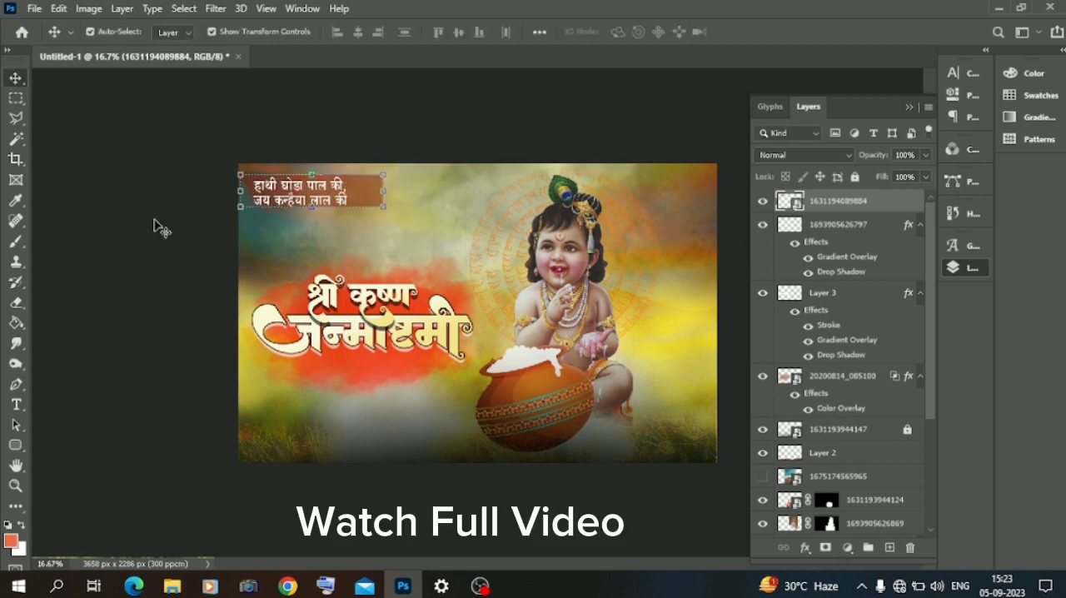
left_click(156, 227)
Step: Place the greeting text image "निमित्त सर्वांना मंगलमय शुभेच्छा..!" and scale it down to sit just below the title lettering
left_click(172, 586)
left_click_drag(484, 149, 369, 409)
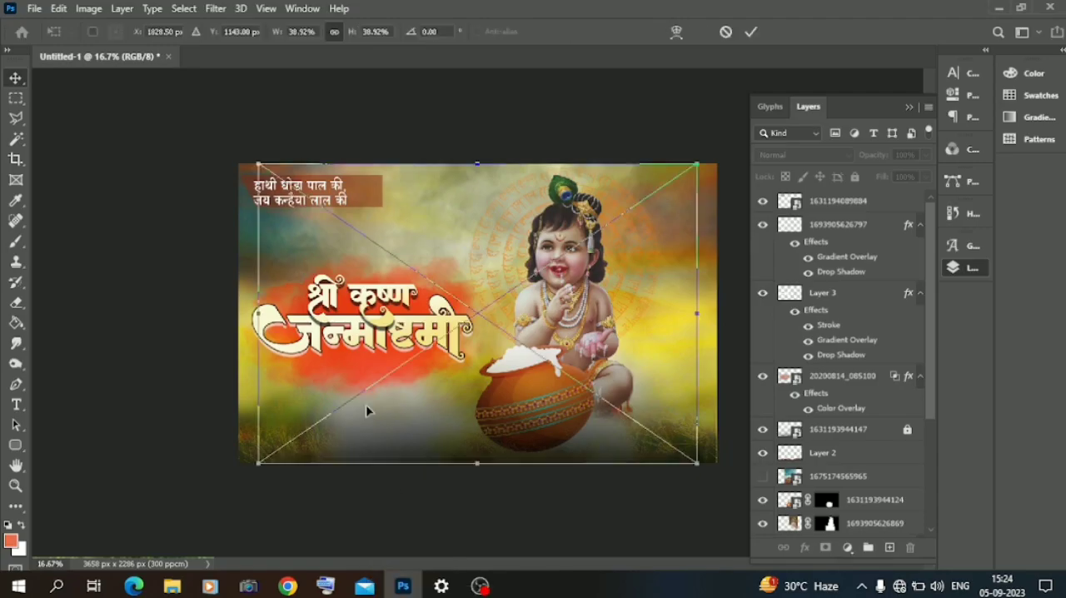
left_click_drag(702, 312, 380, 388)
key("Return")
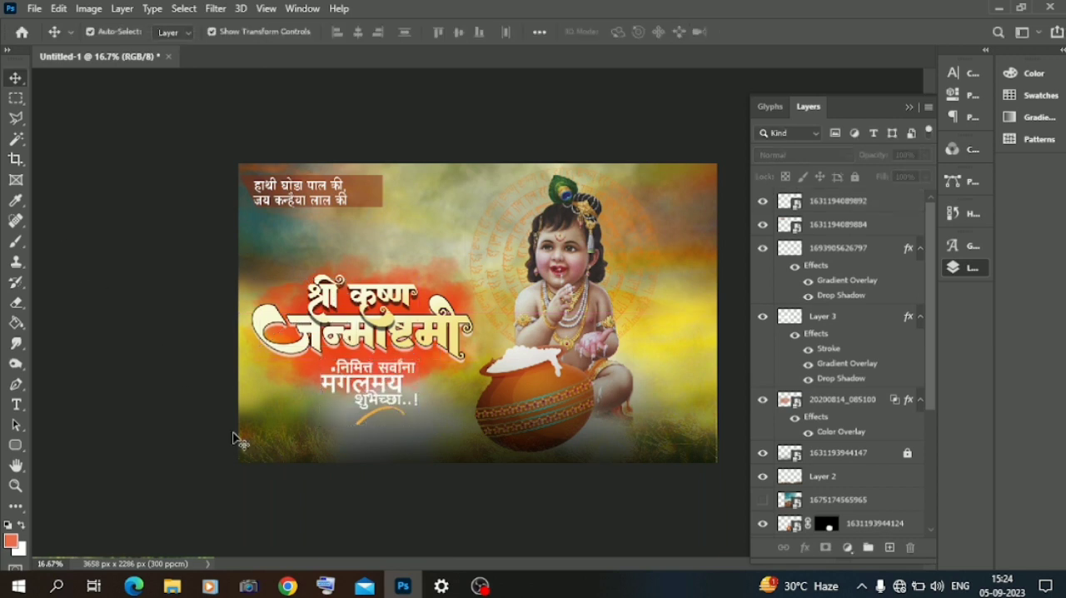
left_click(171, 586)
scroll(485, 376, "down", 12)
scroll(485, 375, "up", 5)
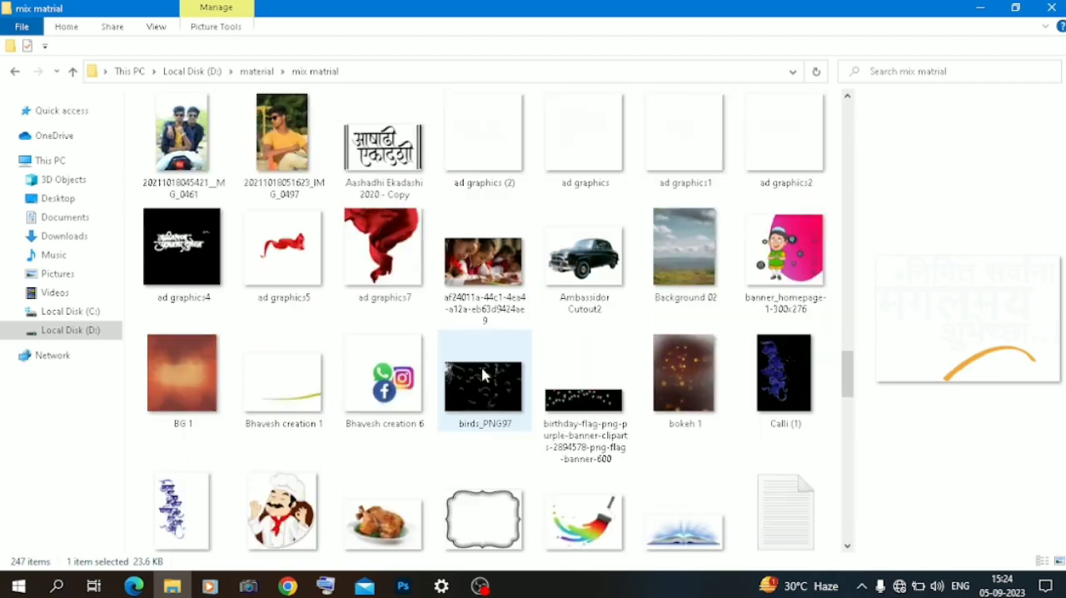
left_click_drag(698, 361, 659, 290)
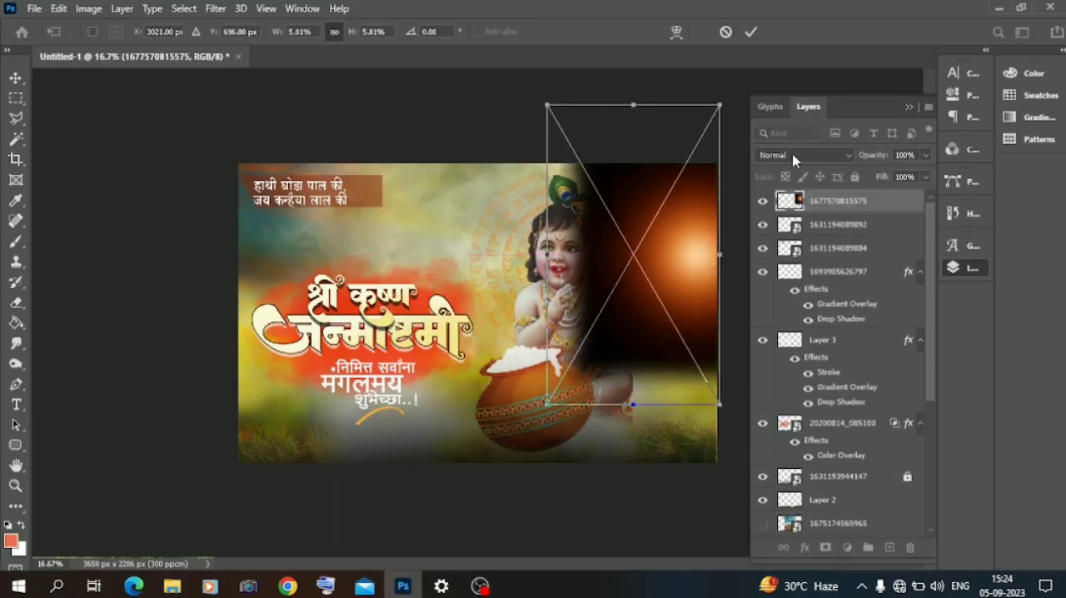
key("Return")
left_click(800, 155)
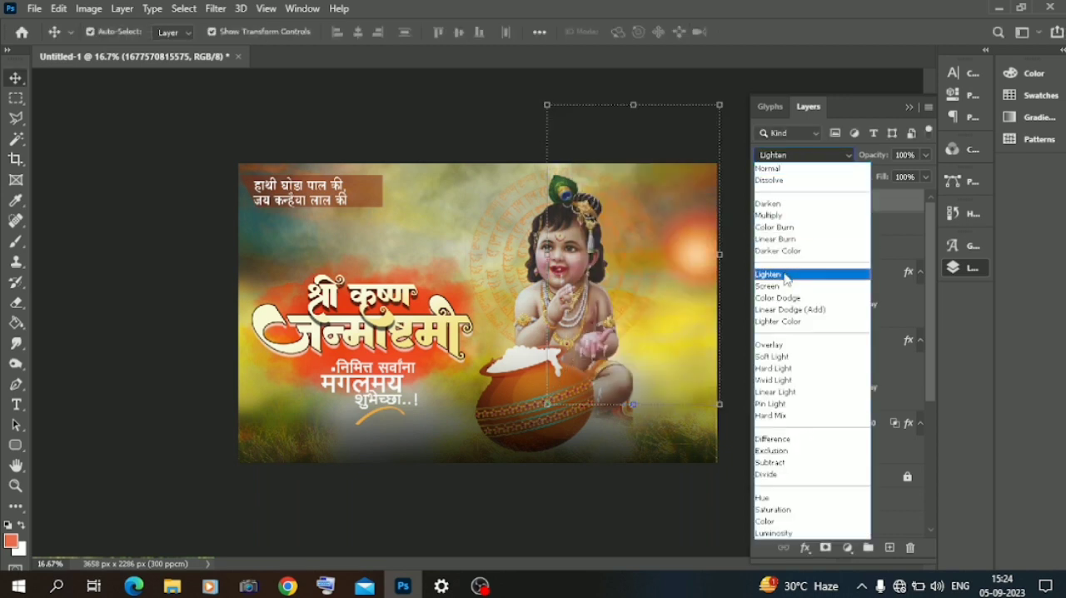
left_click(785, 298)
Step: Enlarge the light flare to 9.33% and position it so the glow sits near the canvas's upper right edge
left_click_drag(546, 105, 390, 73)
left_click_drag(699, 222, 712, 250)
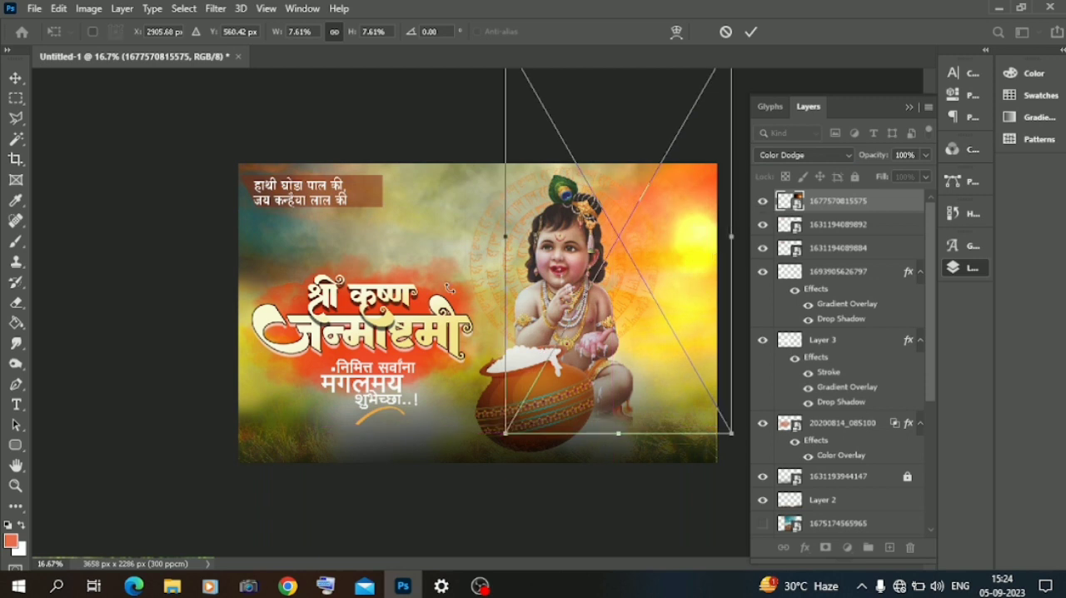
left_click_drag(500, 237, 450, 256)
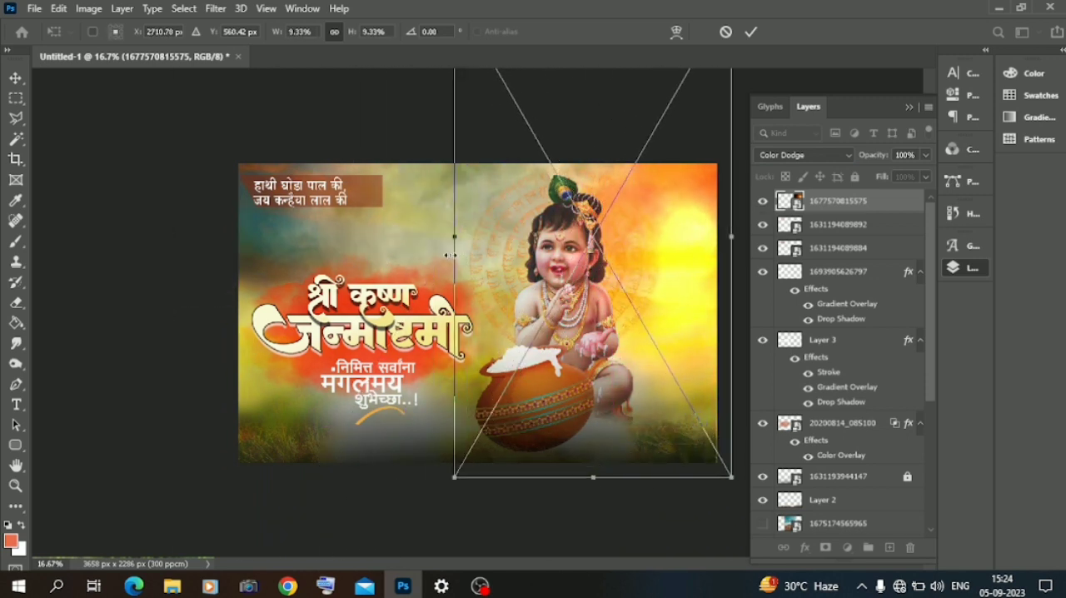
left_click_drag(673, 242, 682, 223)
left_click(176, 282)
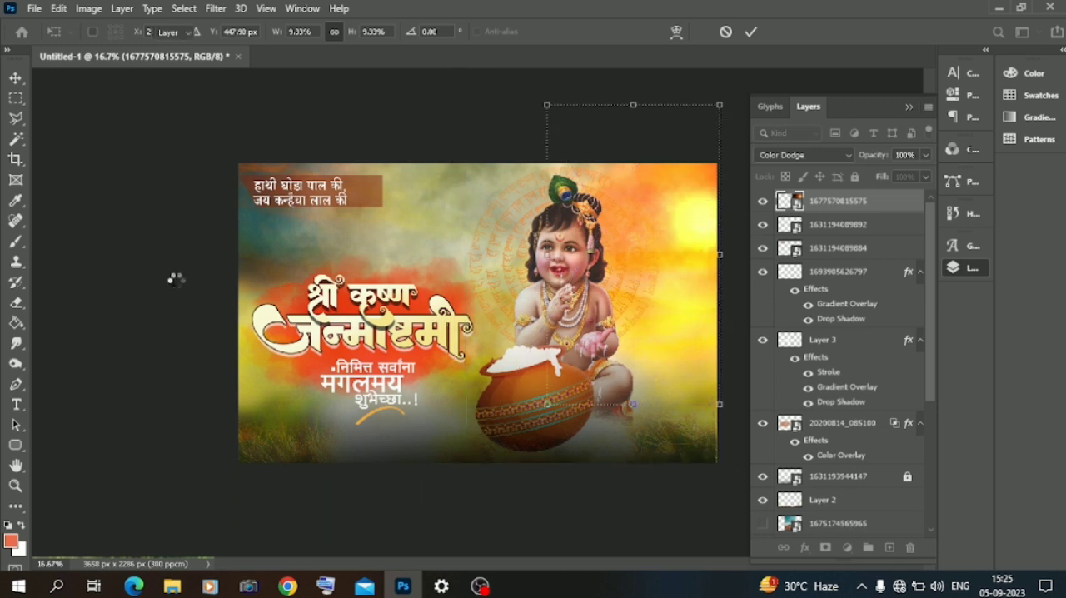
left_click(163, 271)
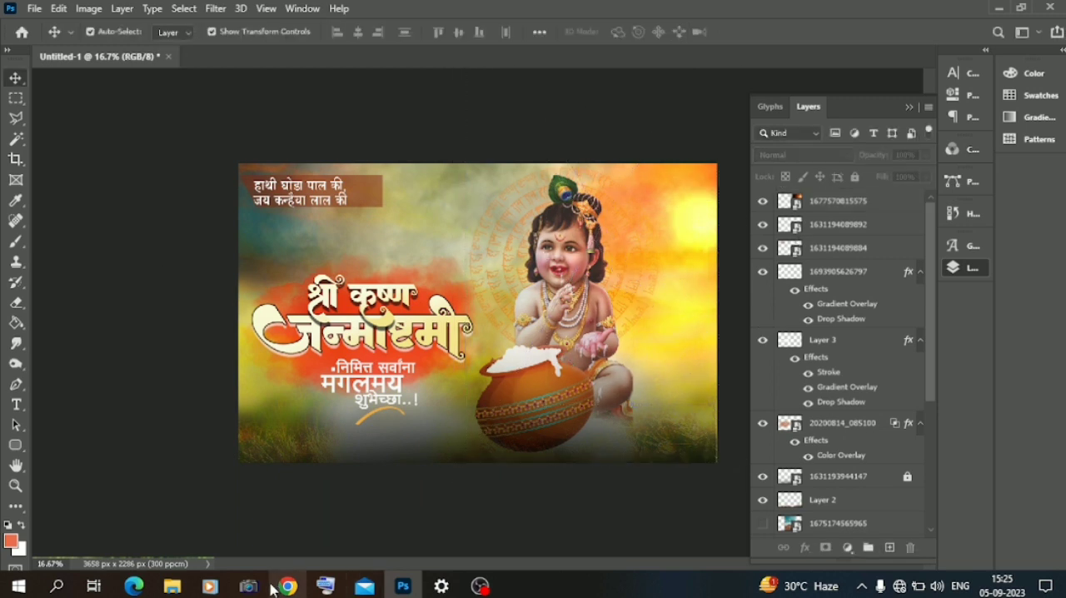
left_click(172, 587)
scroll(435, 370, "down", 10)
scroll(433, 370, "up", 3)
scroll(434, 371, "down", 2)
scroll(429, 373, "up", 8)
scroll(400, 333, "down", 2)
left_click_drag(369, 253, 506, 256)
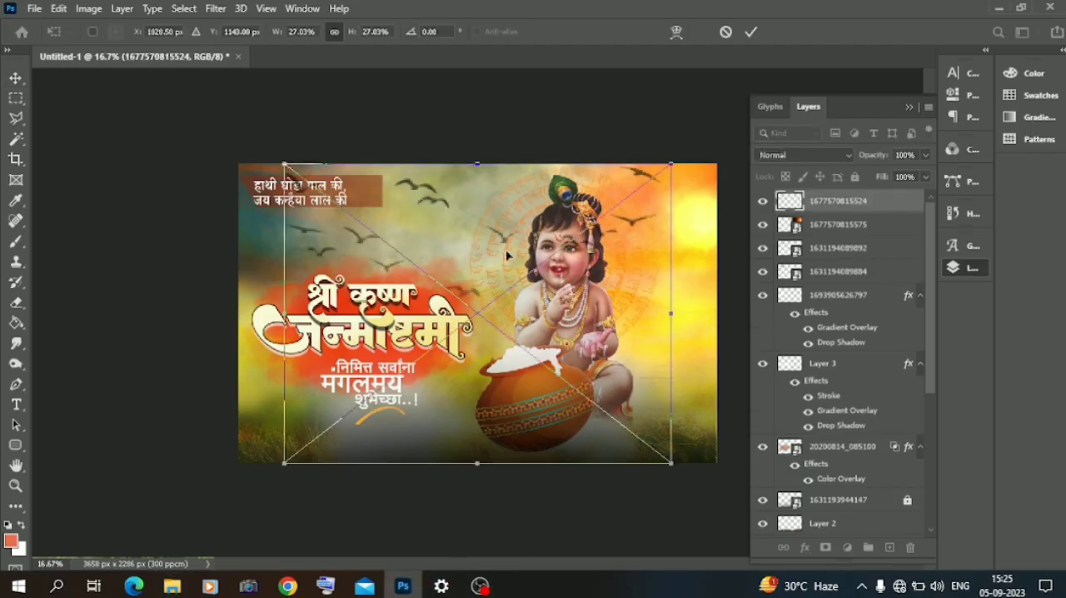
left_click_drag(671, 312, 385, 252)
left_click_drag(354, 285, 466, 181)
key("Return")
Step: Rasterize the bk3 texture layer with the Eraser tool and enlarge the eraser brush to 1457 px
scroll(842, 325, "down", 3)
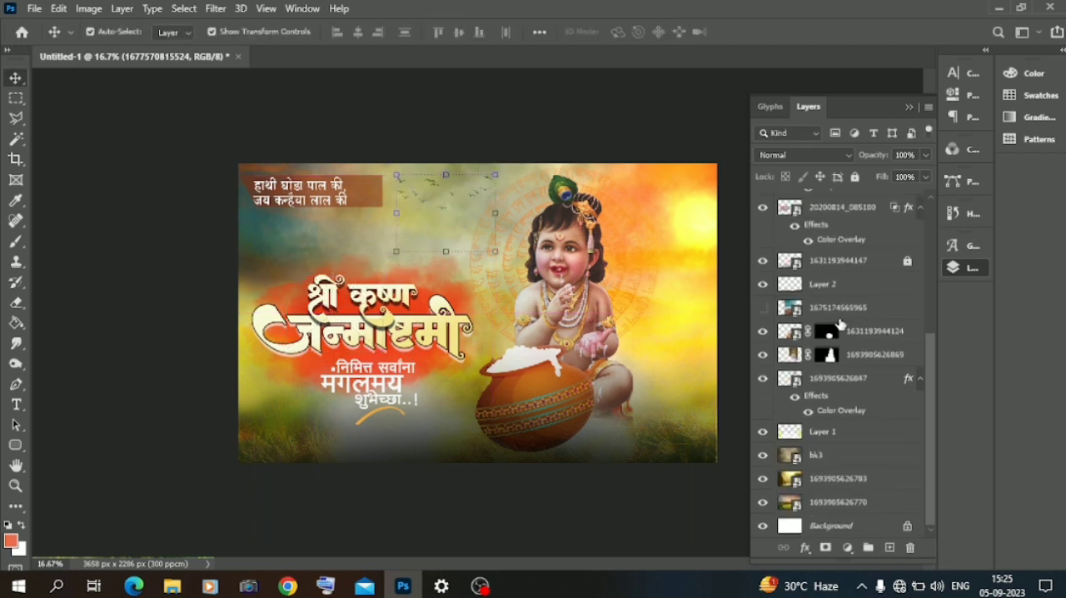
left_click(815, 453)
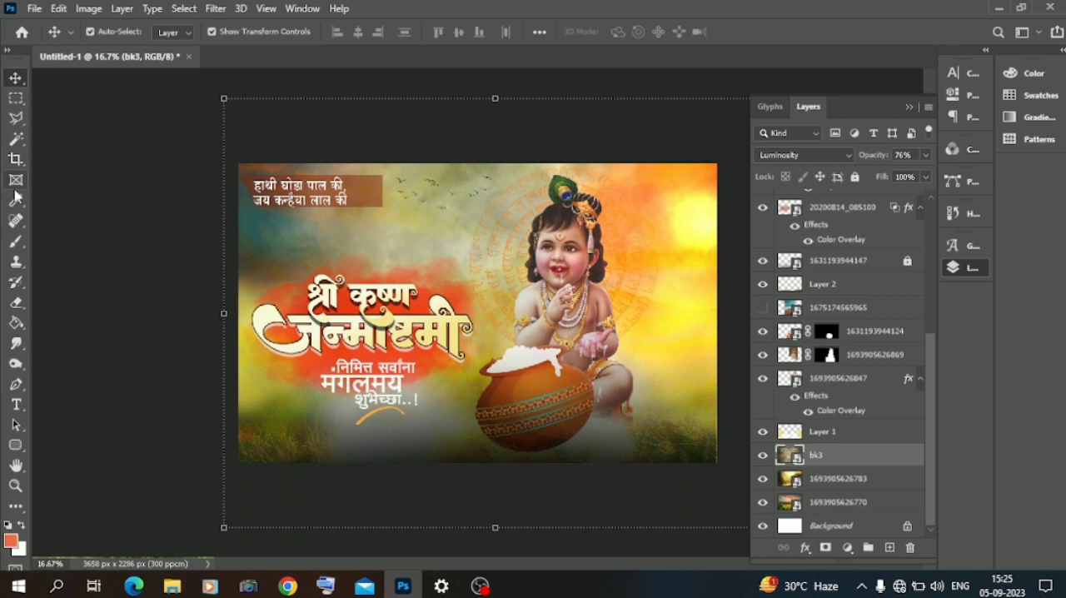
left_click(17, 305)
left_click(309, 213)
left_click(508, 236)
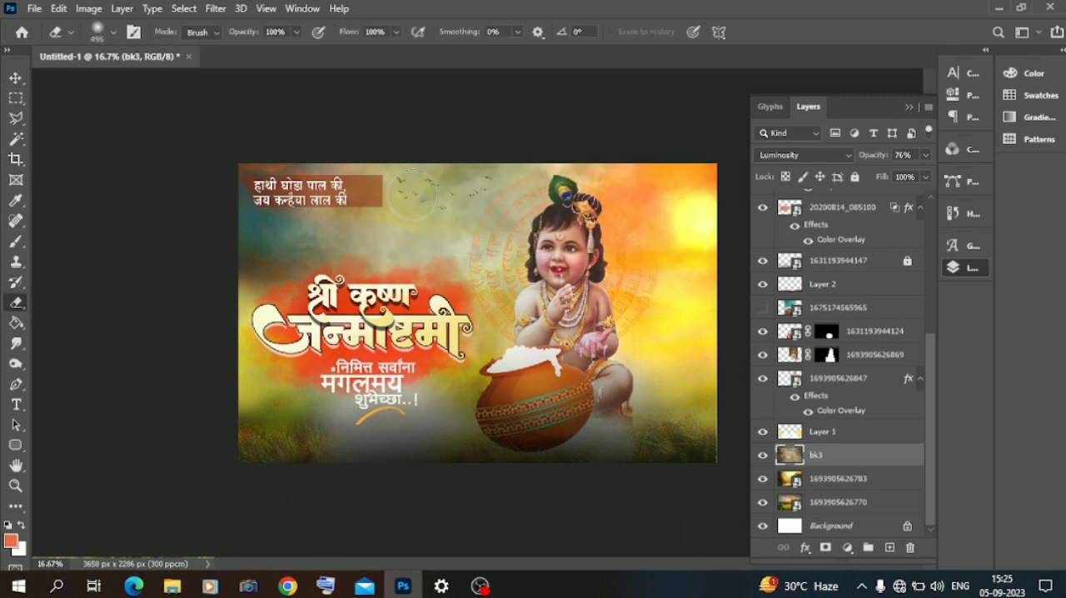
right_click(575, 239)
left_click(258, 163)
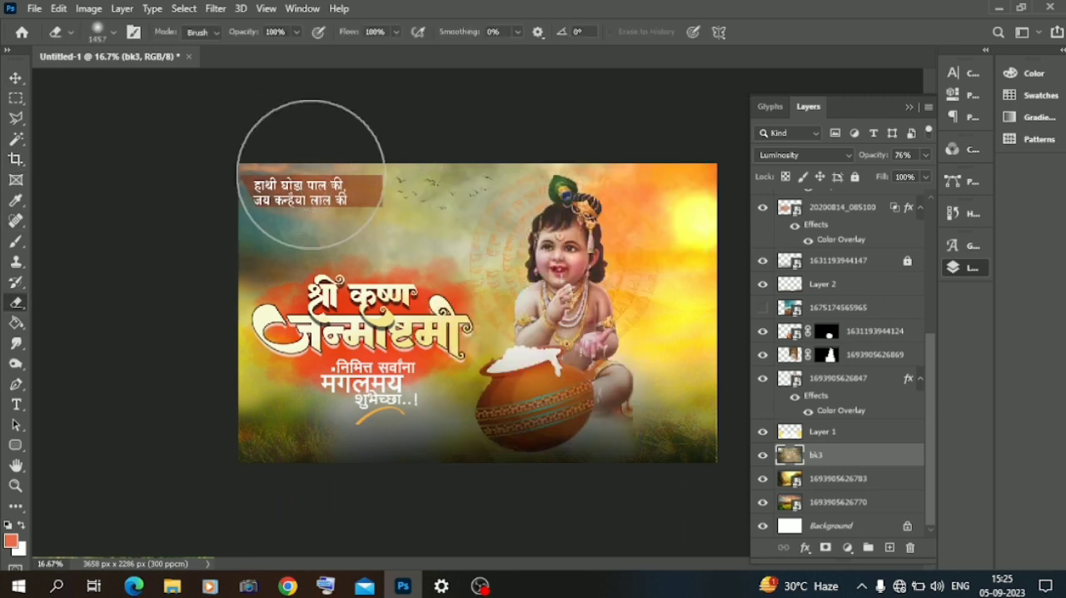
Step: Erase the bk3 texture across the upper part of the canvas, from the slogan to the sky around Krishna
left_click(312, 174)
left_click(418, 175)
left_click(464, 174)
left_click(679, 157)
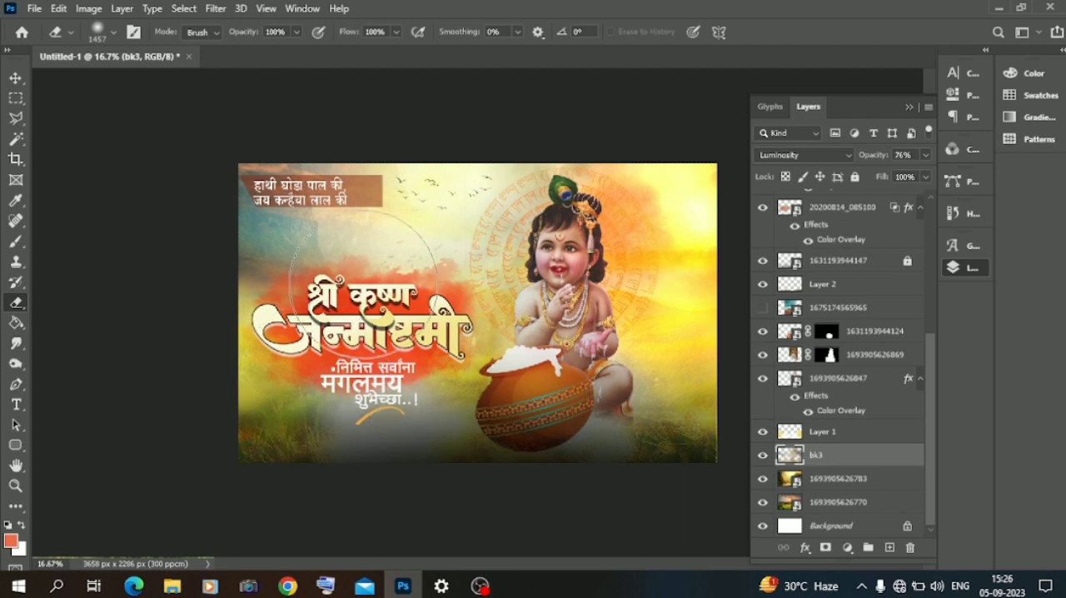
left_click(16, 78)
left_click(113, 230)
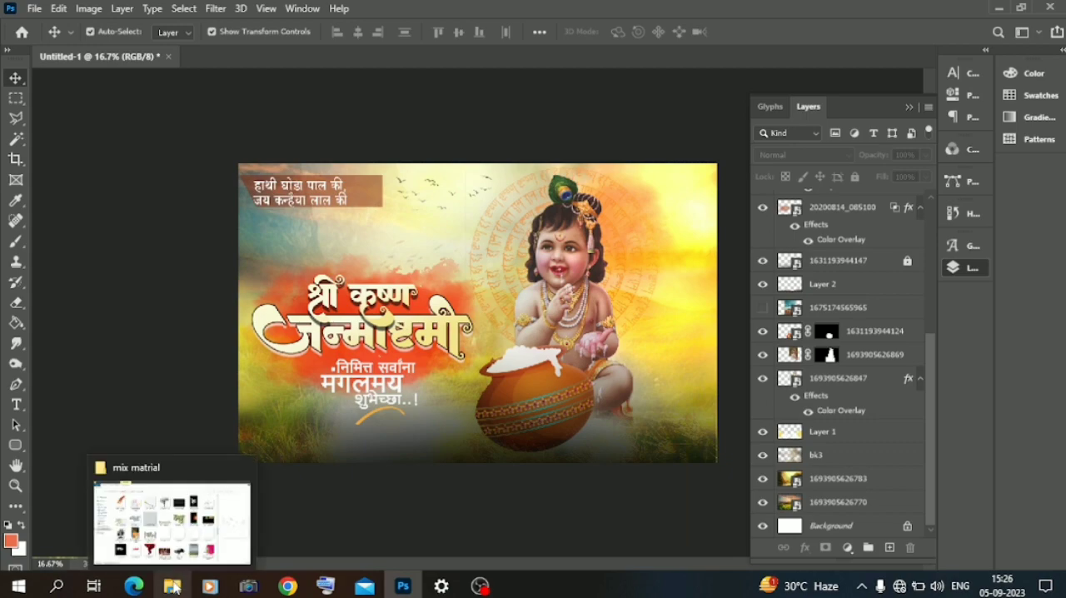
left_click(173, 587)
scroll(280, 244, "up", 15)
scroll(290, 303, "down", 5)
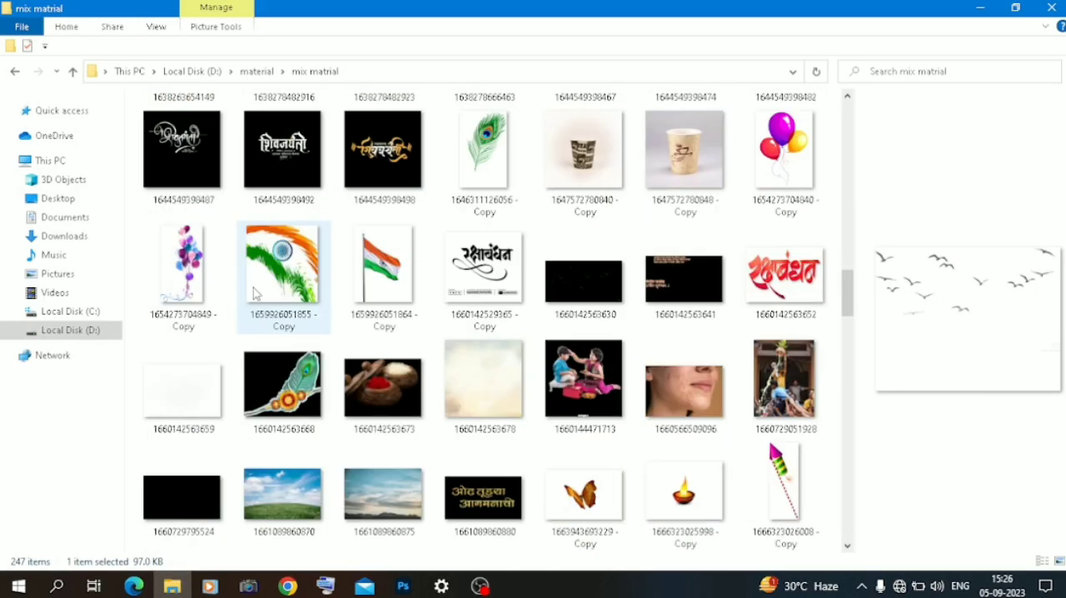
scroll(266, 294, "up", 10)
scroll(255, 291, "down", 4)
left_click_drag(200, 301, 616, 402)
left_click_drag(230, 185, 561, 351)
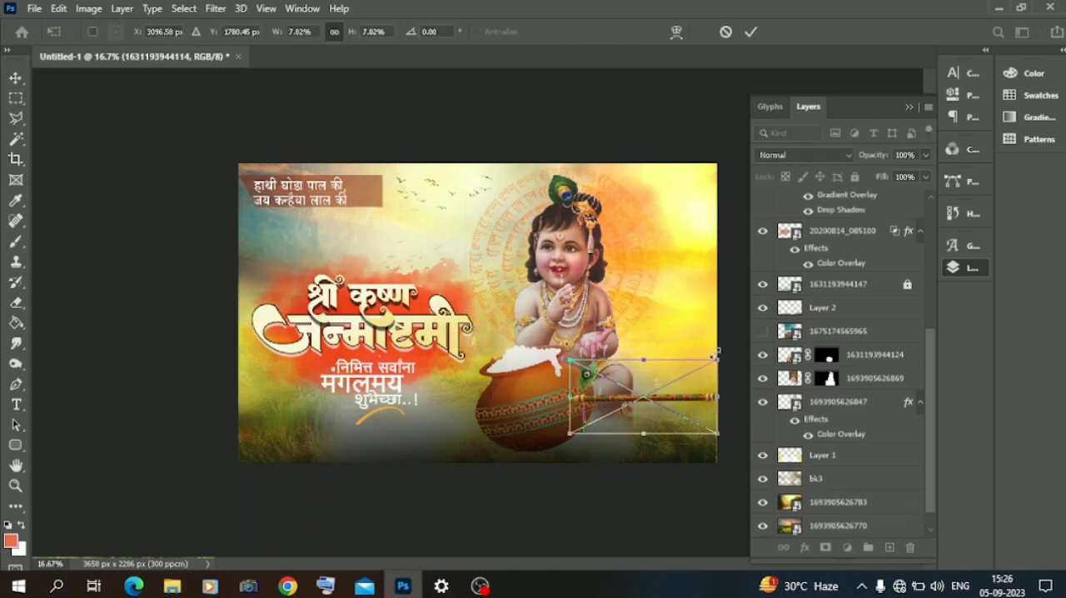
left_click_drag(728, 355, 733, 375)
left_click_drag(680, 405, 622, 419)
left_click_drag(493, 427, 500, 439)
Step: Move the flute layer below the butter pot layer, set its angle to 4.11° and position it projecting from behind the pot
scroll(850, 231, "up", 5)
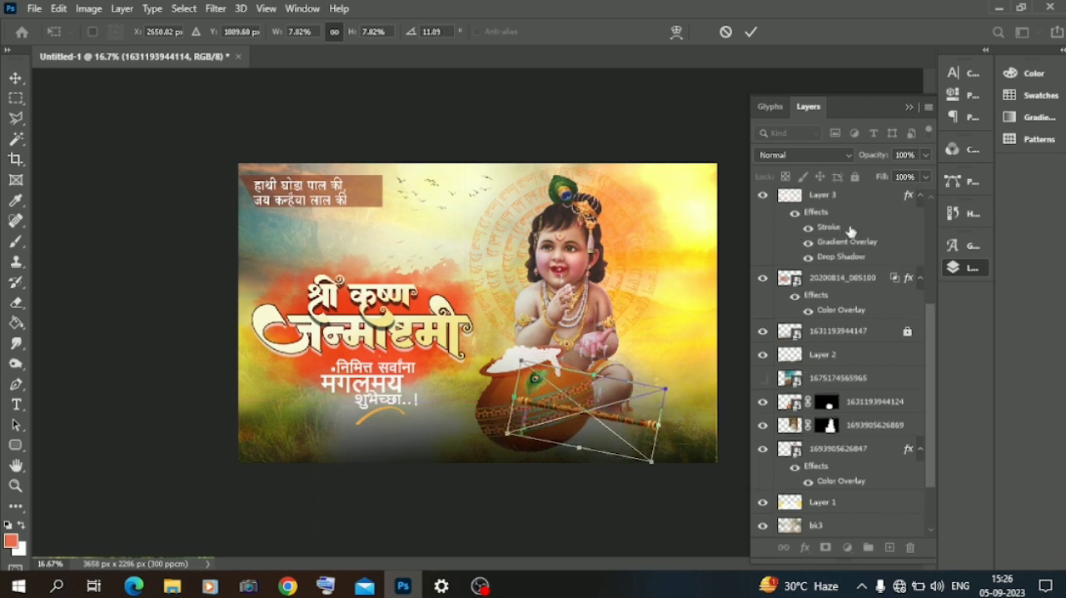
left_click_drag(828, 205, 839, 596)
left_click_drag(802, 525, 808, 352)
left_click_drag(655, 408, 697, 379)
left_click_drag(665, 425, 664, 420)
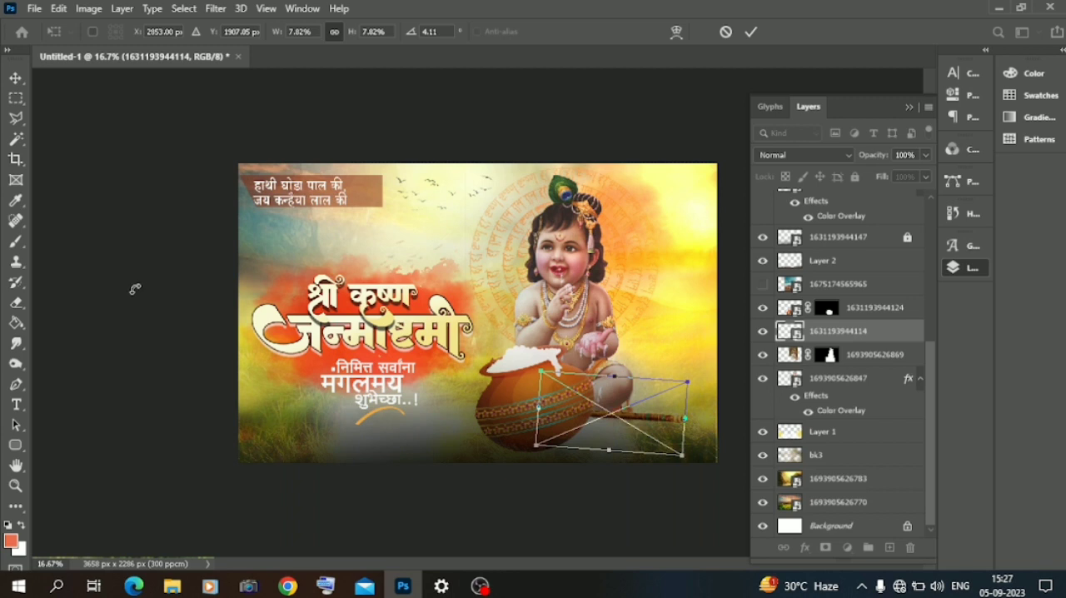
key("Return")
left_click(81, 177)
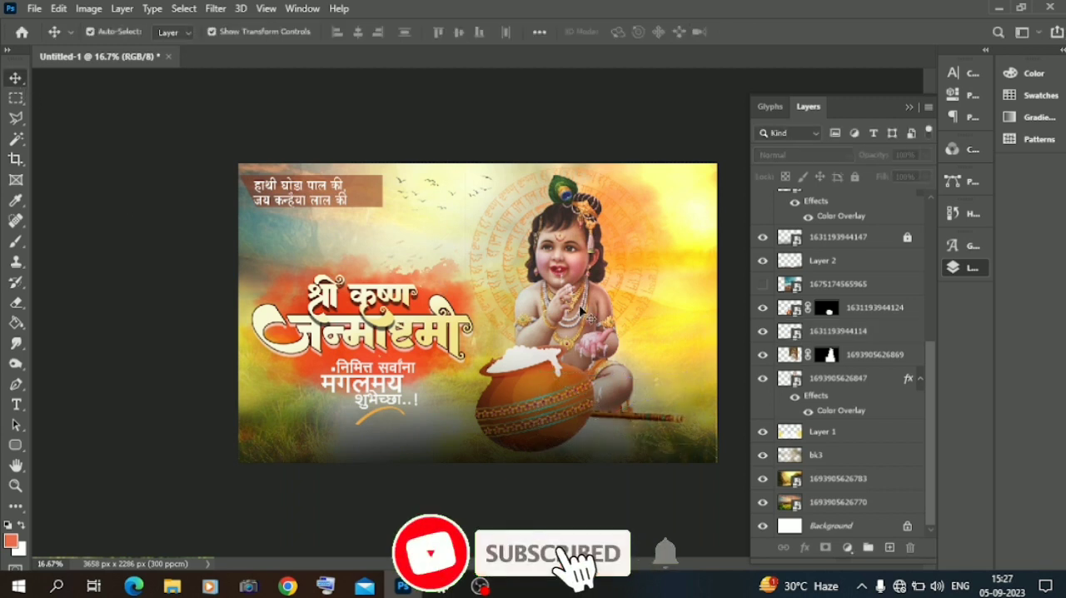
left_click(816, 505)
left_click(848, 547)
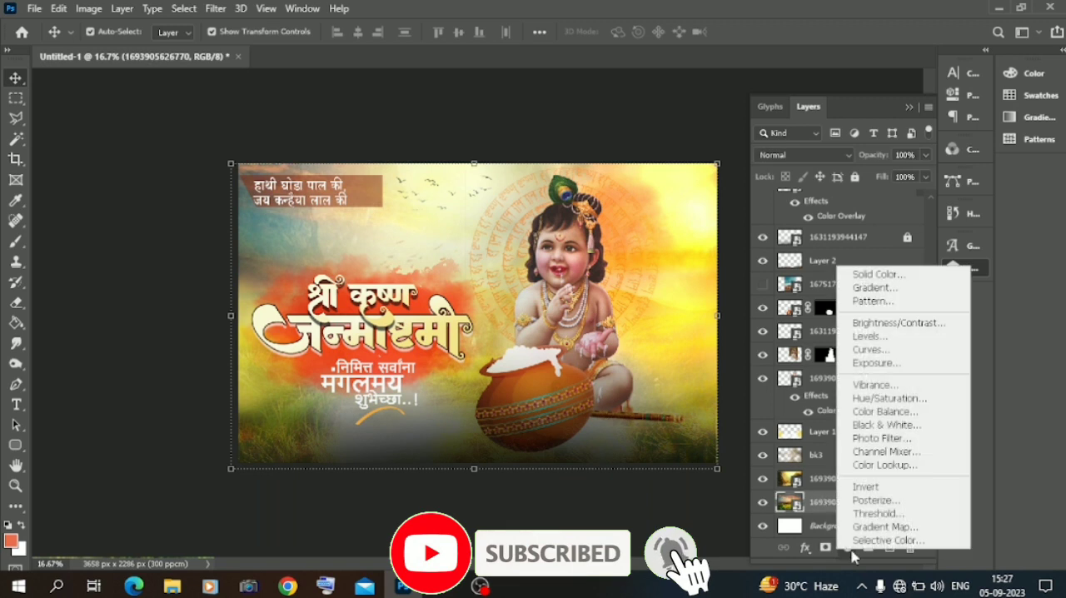
left_click(861, 467)
left_click(799, 120)
left_click(800, 182)
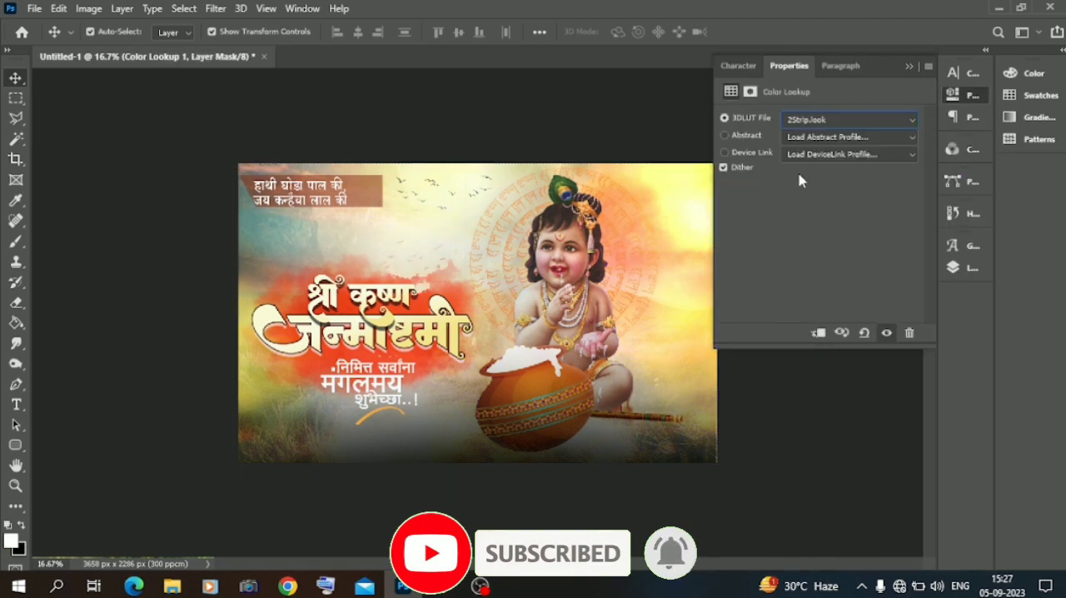
Step: Step through the 3DLUT looks of the Color Lookup adjustment and settle on Kodak 5205 Fuji 3510
key("Down")
key("Down")
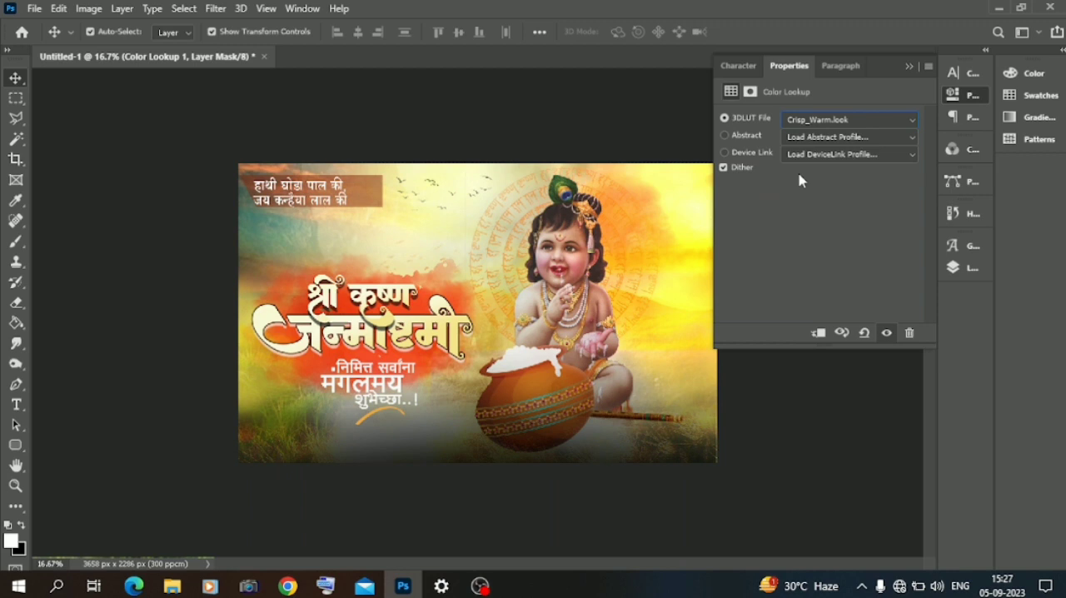
key("Down")
key("Down")
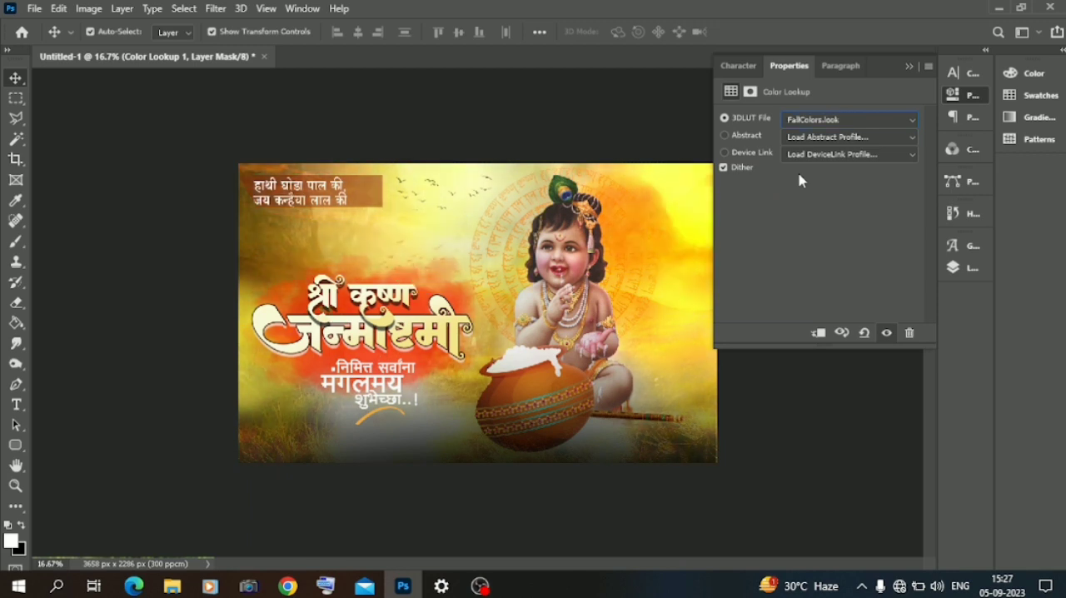
key("Down")
key("Down")
key("Down")
key("Down")
key("Down")
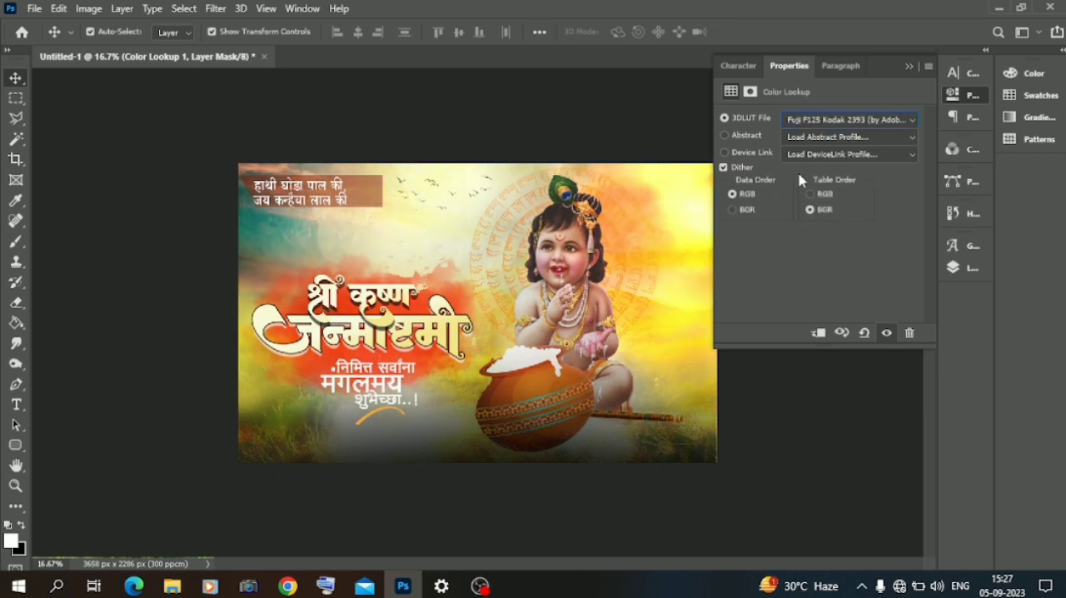
key("Down")
key("Down")
key("Down")
key("Down")
key("Down")
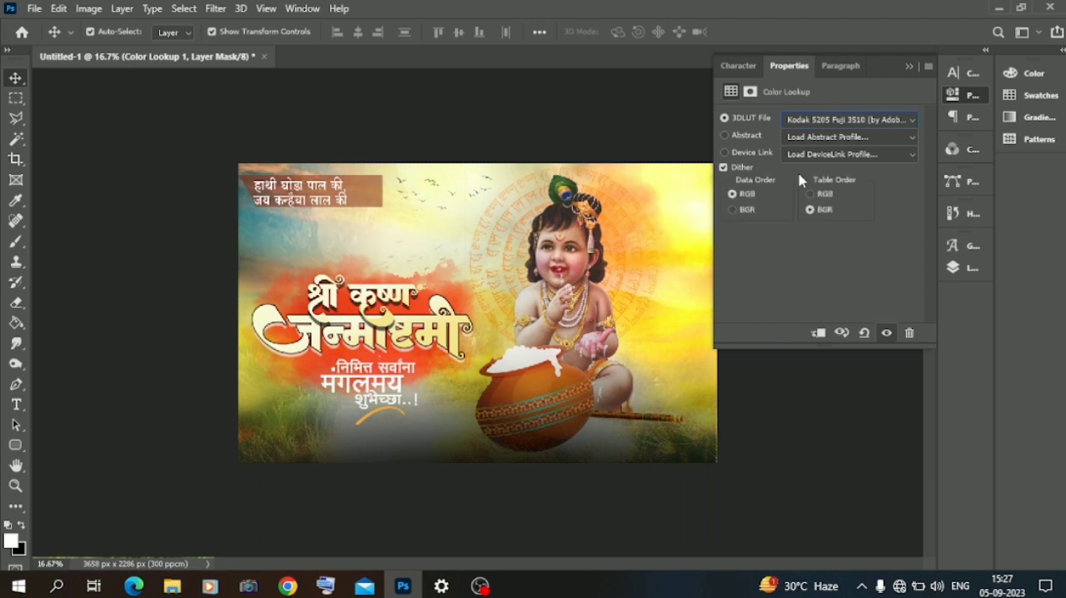
Step: Try adding a layer mask to the bk3 texture layer
left_click(969, 271)
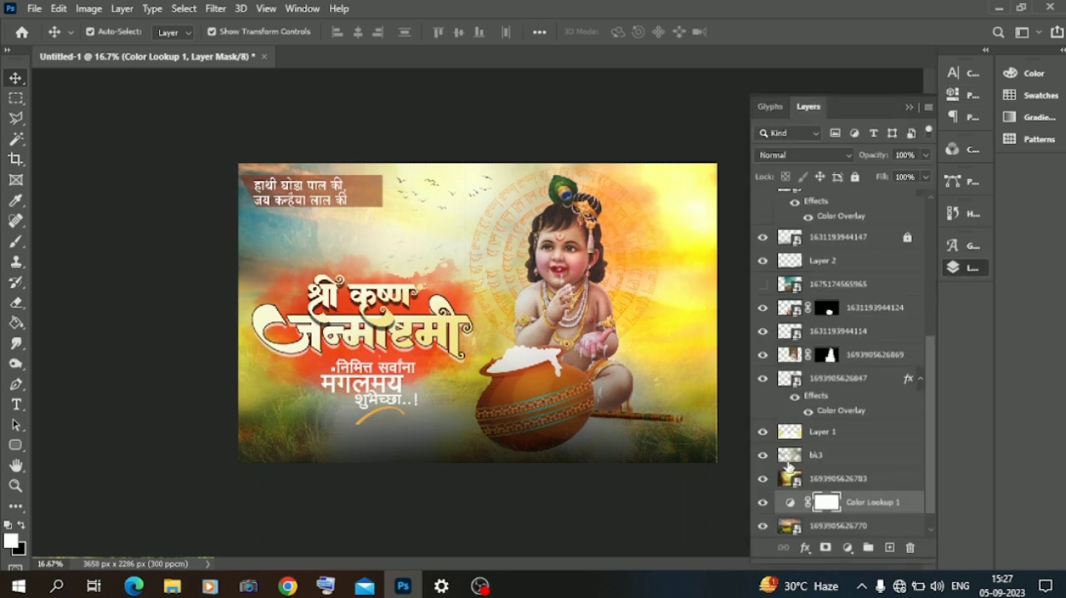
left_click(817, 456)
left_click(823, 480)
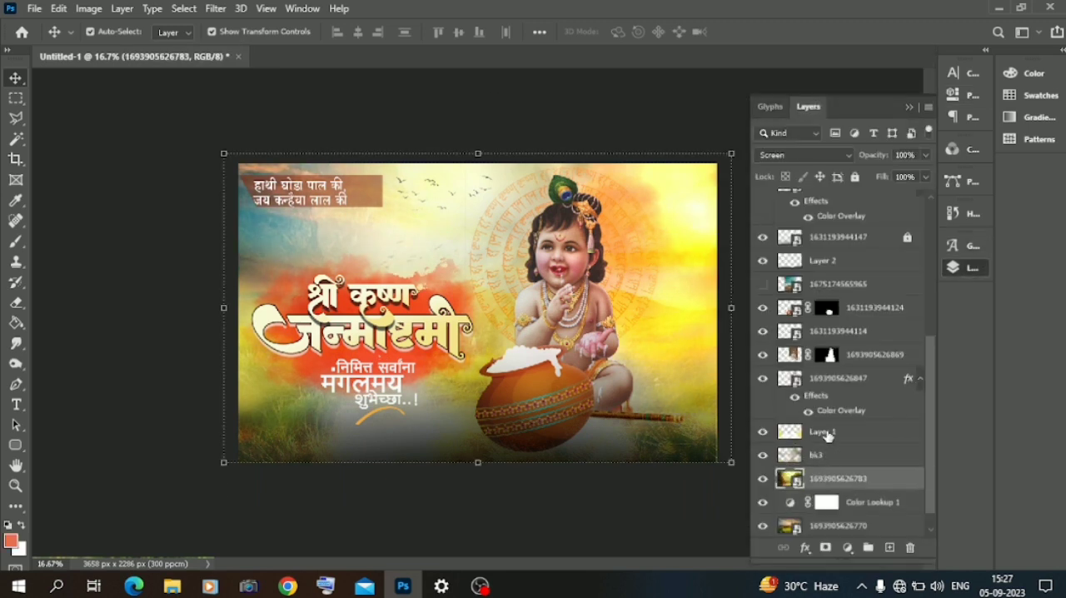
left_click(827, 434)
left_click(821, 455)
left_click(825, 547)
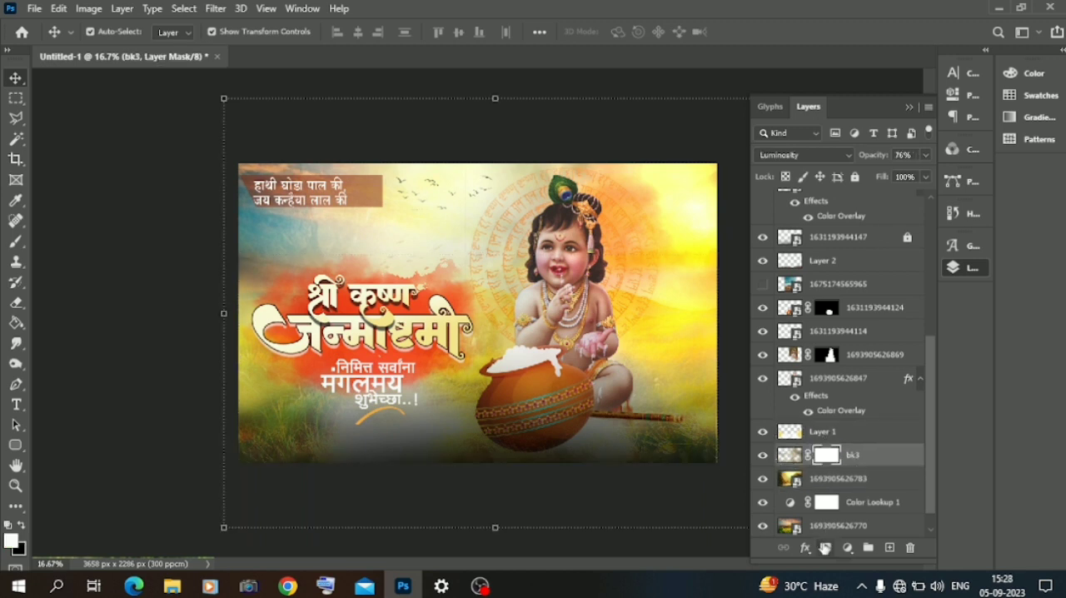
Step: Undo the bk3 layer mask and add a Color Lookup adjustment layer directly above bk3 with the 2Strip.look 3DLUT
left_click(848, 548)
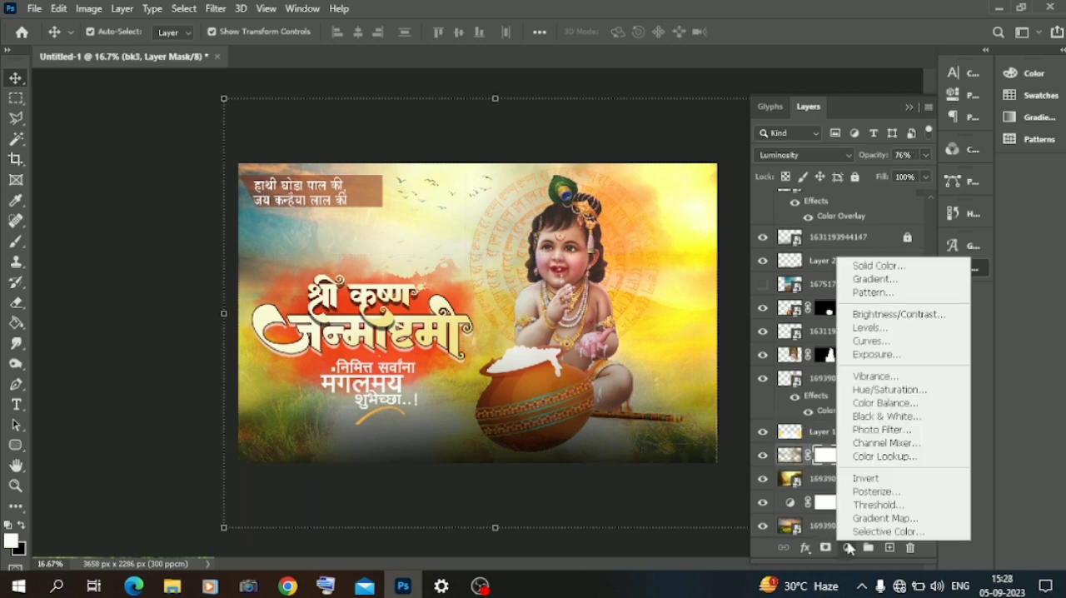
left_click(890, 204)
left_click(848, 548)
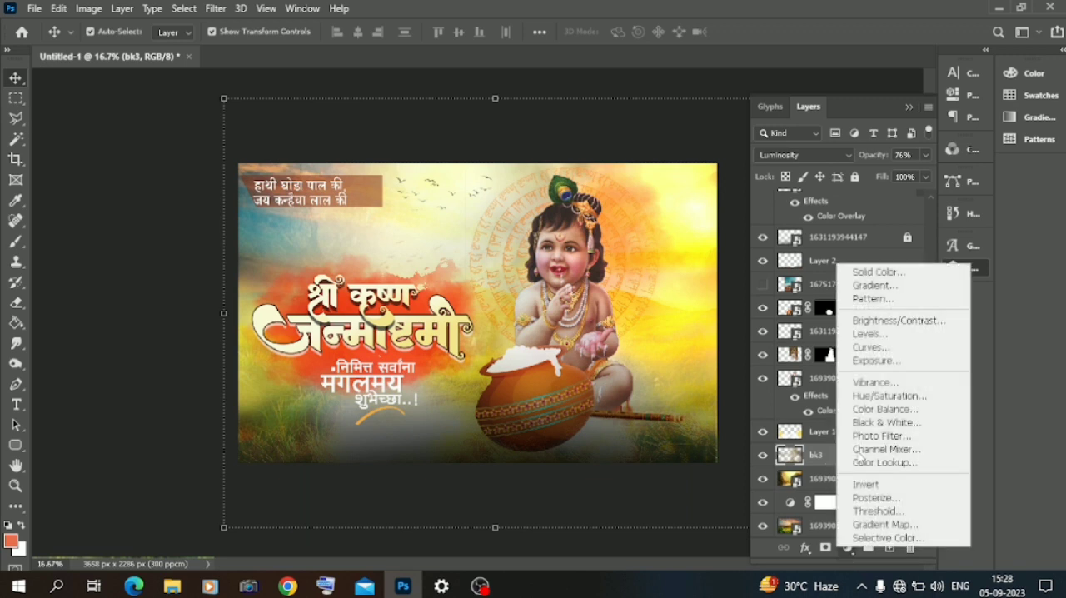
left_click(882, 462)
left_click(824, 120)
left_click(813, 175)
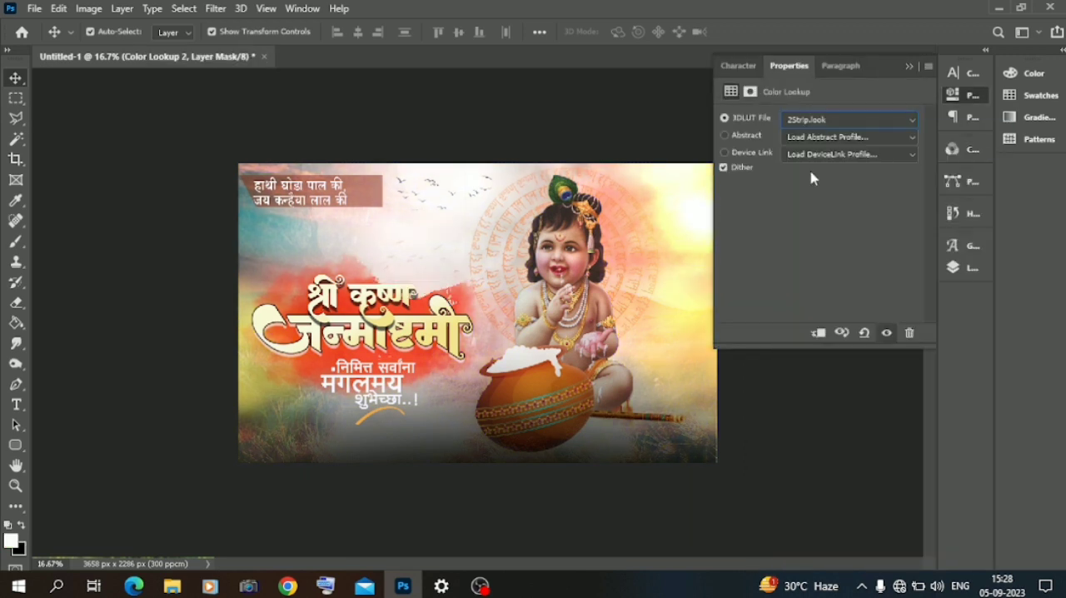
Step: Step through the 3DLUT looks of the new Color Lookup adjustment, settle on TensionGreen.3DL and lower the layer's opacity to about 58%
key("Down")
key("Down")
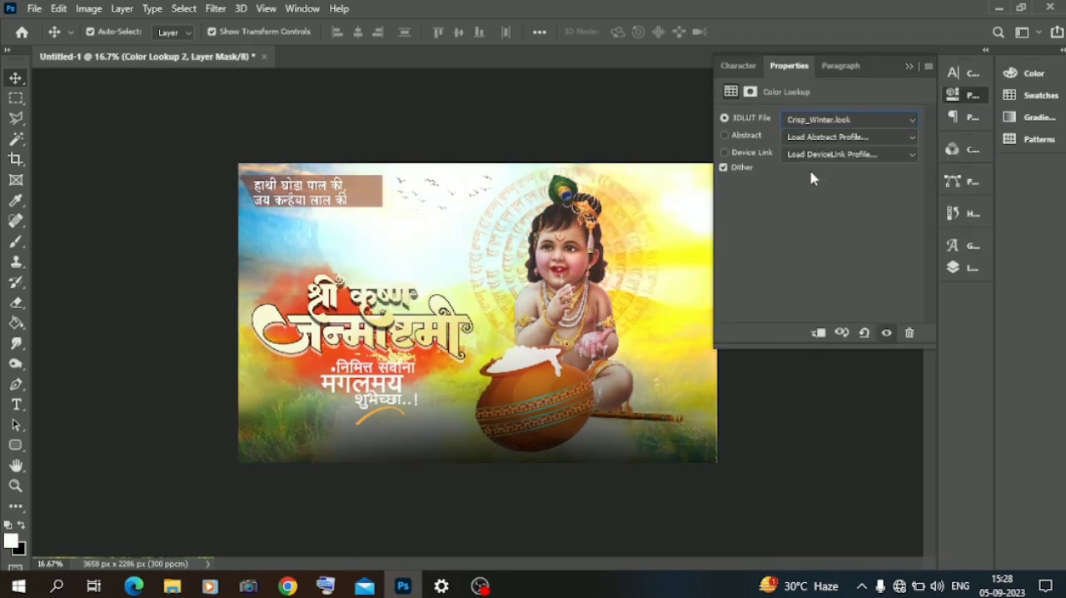
key("Down")
key("Down")
key("Down")
key("Down")
key("Down")
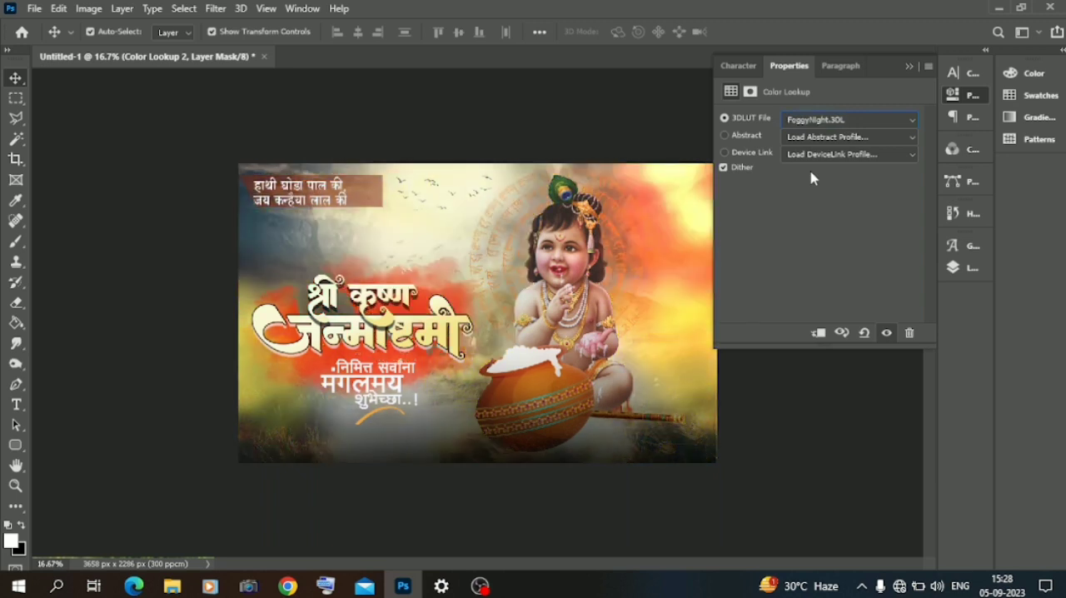
key("Down")
key("Down")
key("Down")
key("Down")
key("Down")
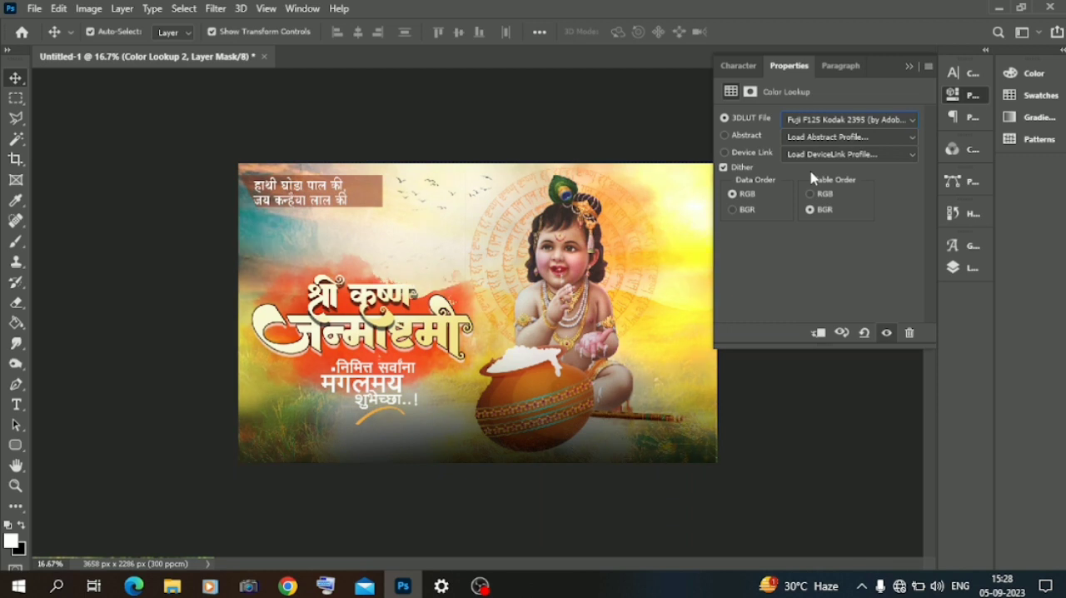
key("Down")
key("Down")
key("Down")
key("Down")
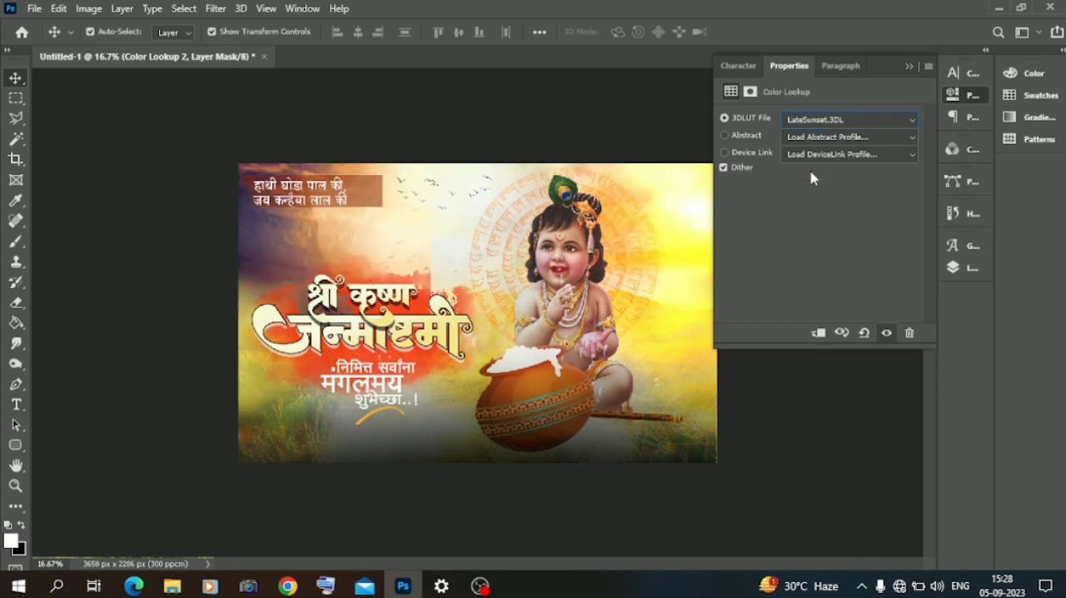
key("Down")
key("Down")
key("Down")
key("Down")
key("Down")
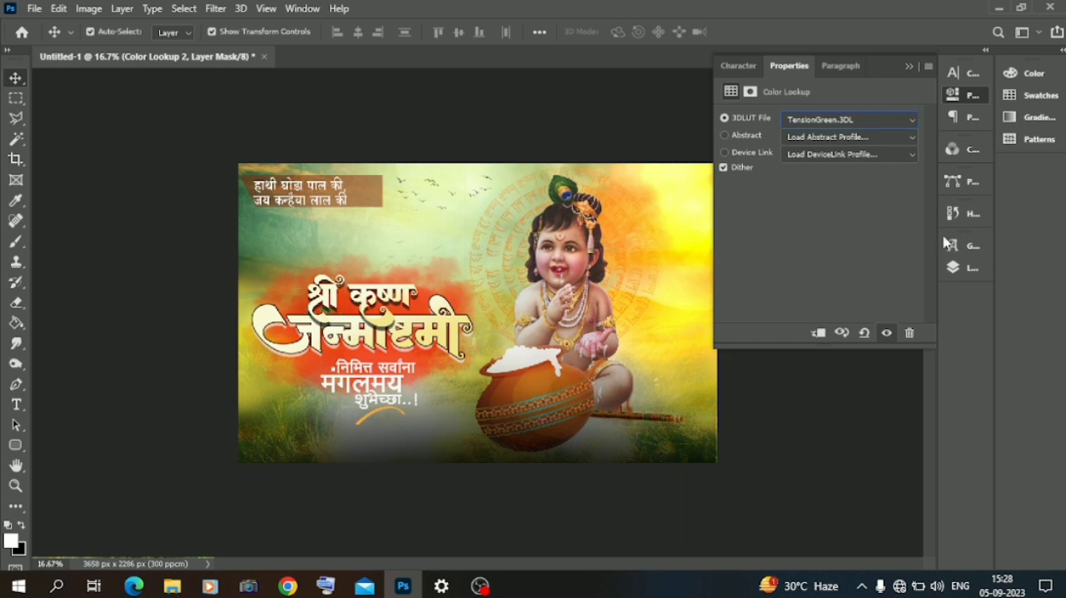
left_click(954, 268)
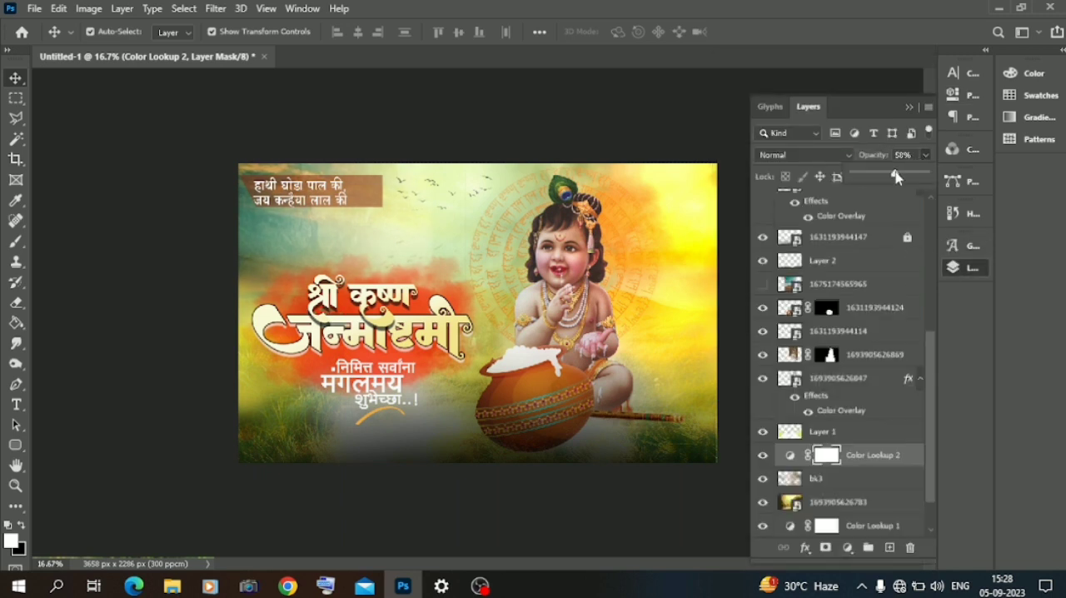
left_click(910, 109)
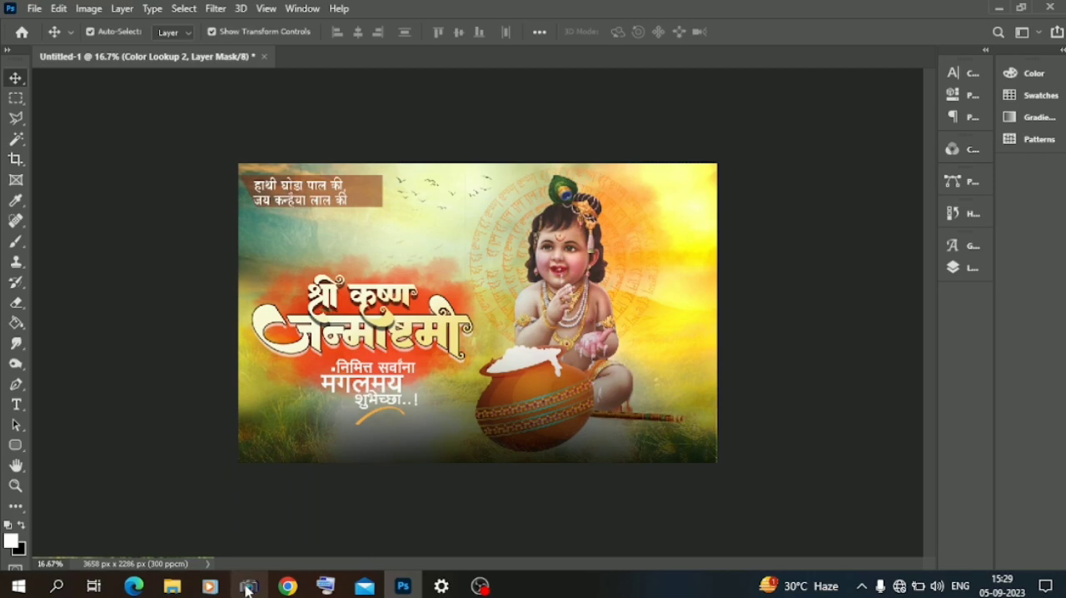
left_click(172, 586)
scroll(372, 464, "up", 5)
scroll(373, 464, "down", 10)
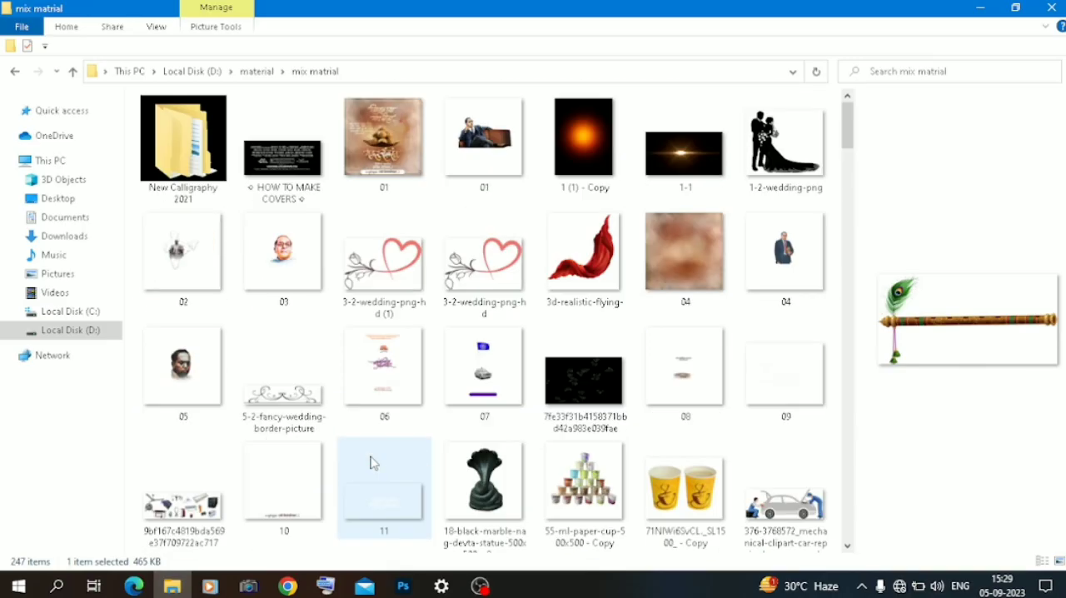
left_click(489, 167)
left_click_drag(489, 167, 408, 470)
left_click_drag(500, 271, 376, 253)
left_click_drag(264, 146, 312, 224)
mouse_move(432, 245)
left_mouse_down()
mouse_move(449, 207)
mouse_move(406, 248)
mouse_move(386, 251)
mouse_move(397, 236)
mouse_move(346, 243)
mouse_move(432, 244)
left_mouse_up()
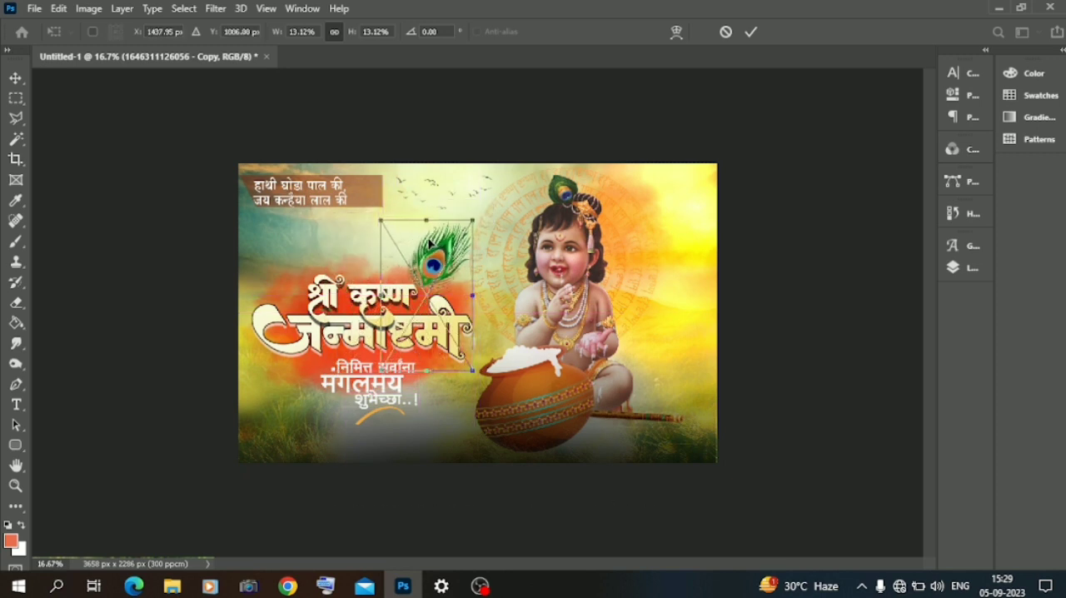
key("Return")
Step: Preview blend modes on the peacock feather layer, keep Normal and lower its opacity to 55%
left_click(970, 265)
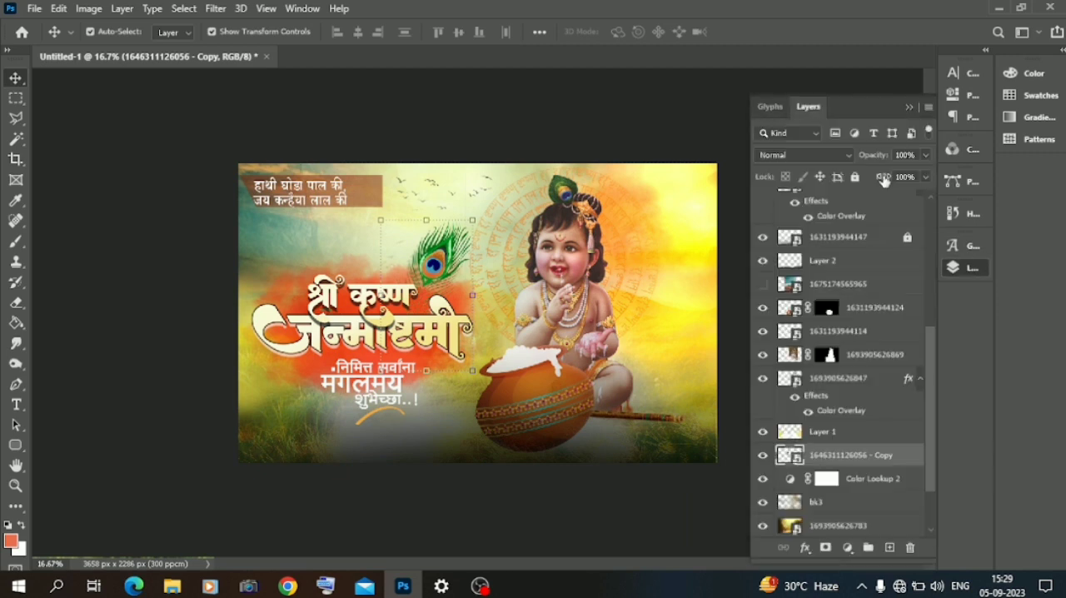
left_click(838, 158)
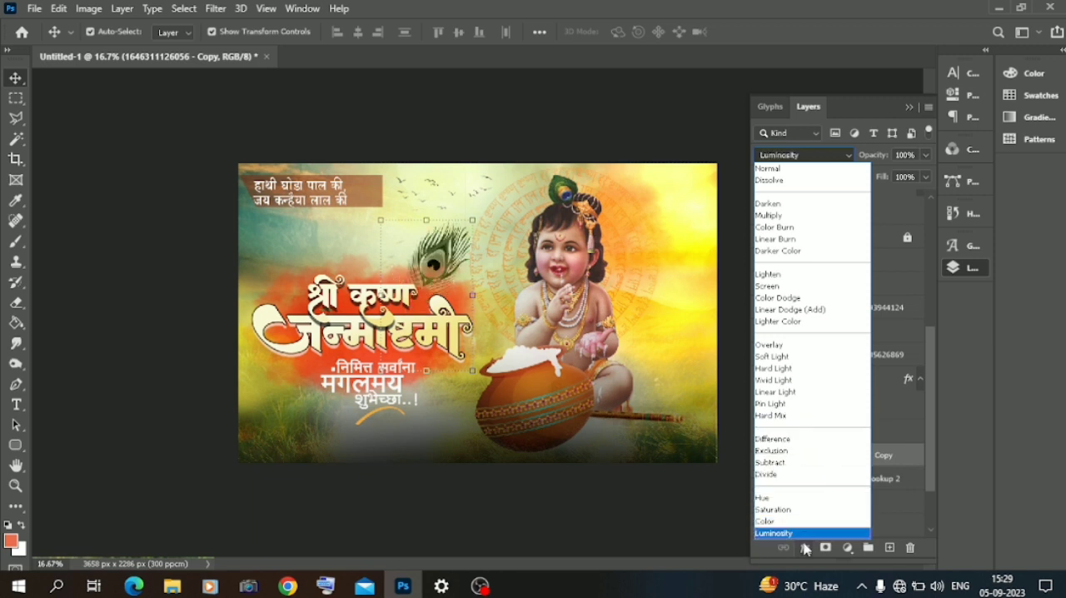
left_click(761, 171)
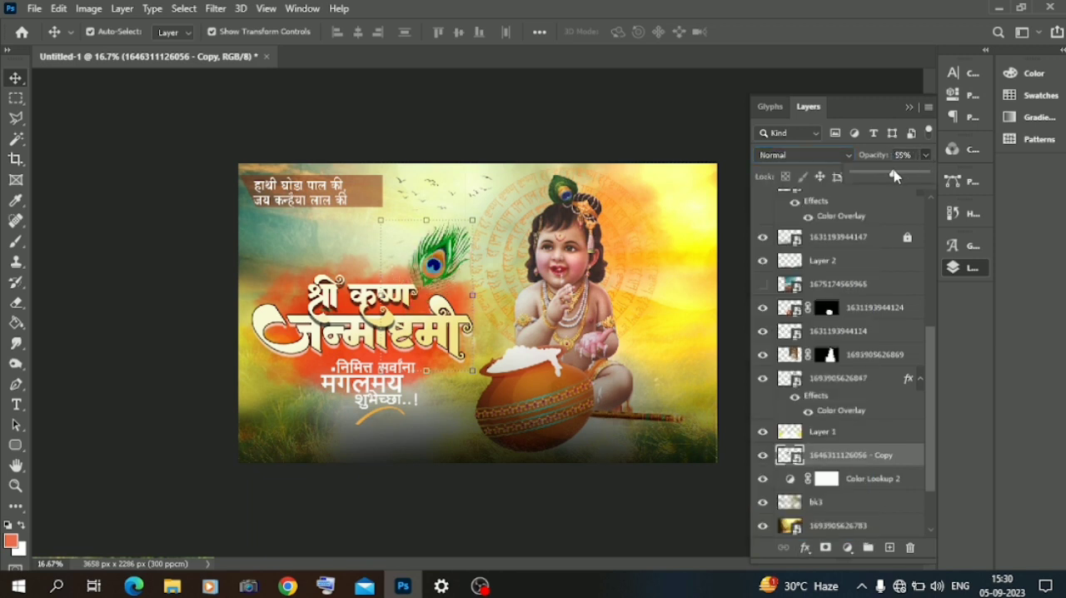
Step: Soften the peacock feather with a Gaussian Blur of about 3.5 pixels radius
left_click(218, 9)
mouse_move(281, 189)
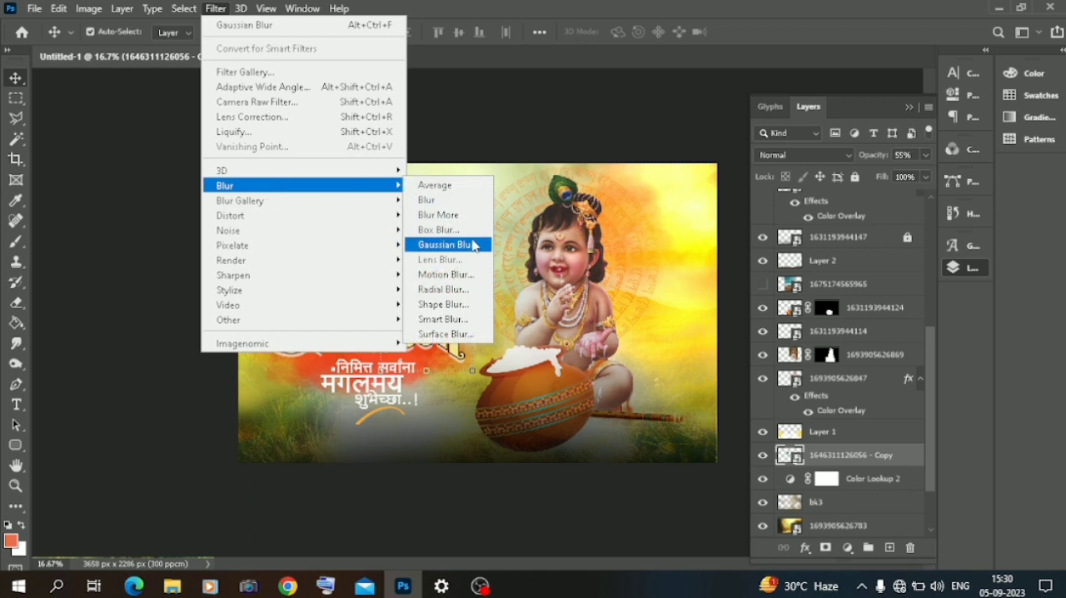
left_click(467, 242)
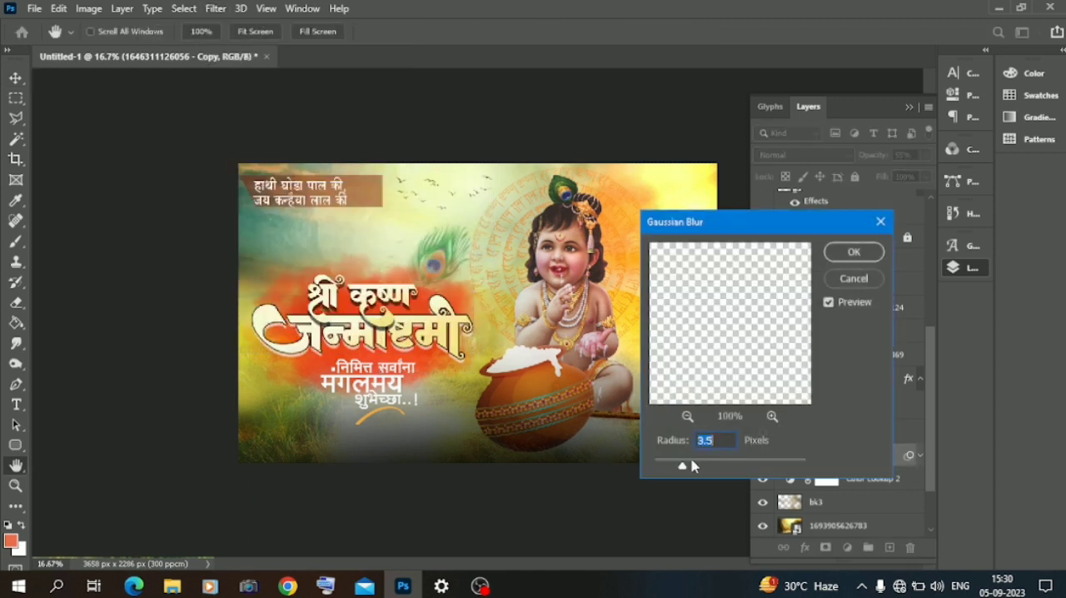
left_click(854, 252)
Step: Duplicate the blurred feather layer, move the copy to the right of baby Krishna above the flute, and duplicate that copy once more
key("ctrl+j")
left_click_drag(376, 254, 444, 267)
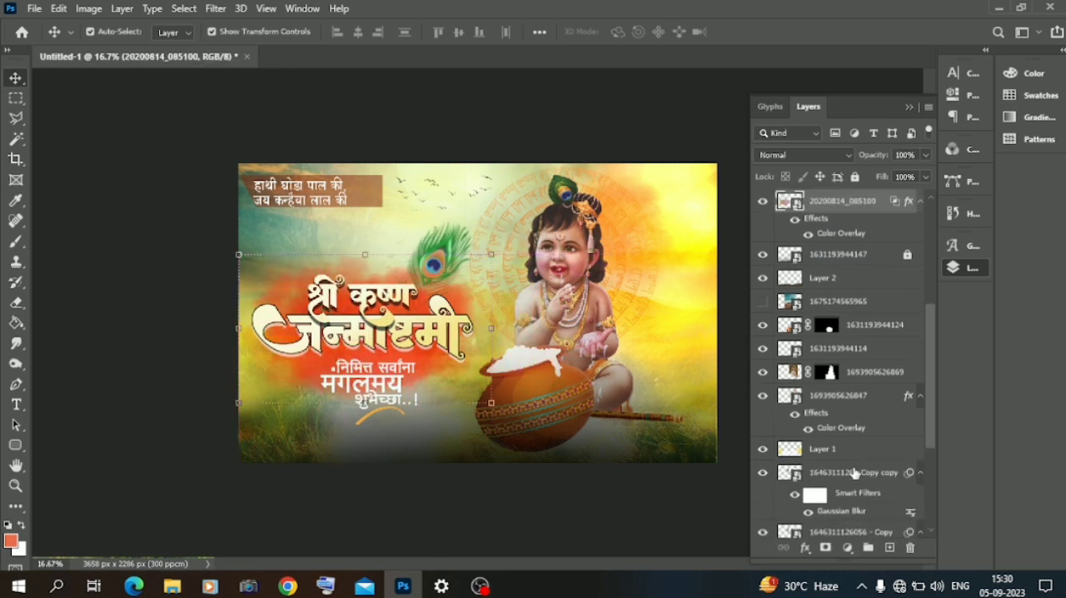
left_click(854, 472)
key("ctrl+t")
left_click_drag(441, 253, 666, 334)
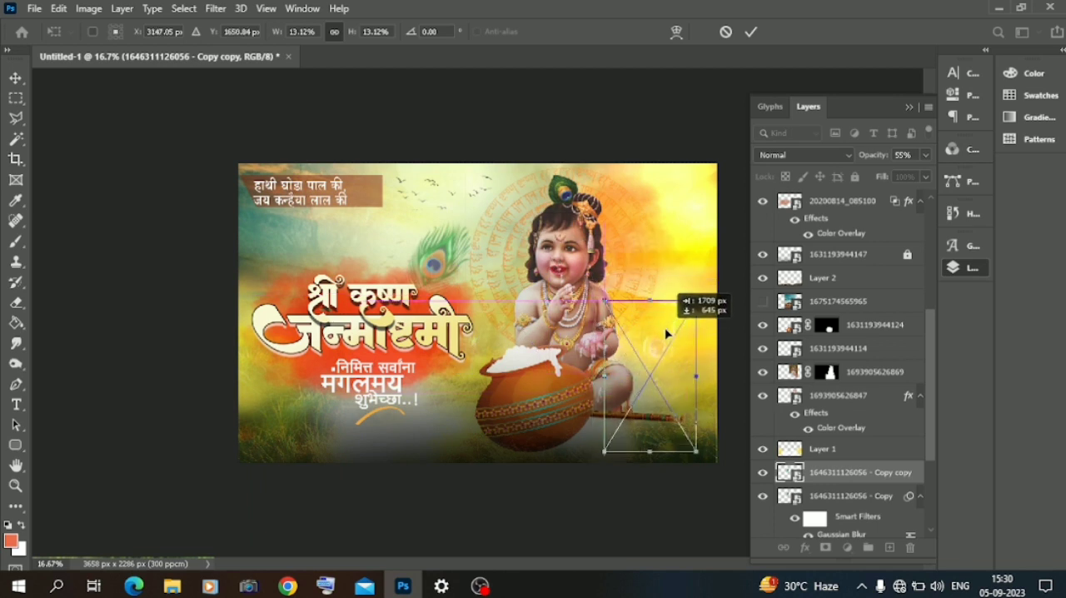
key("Return")
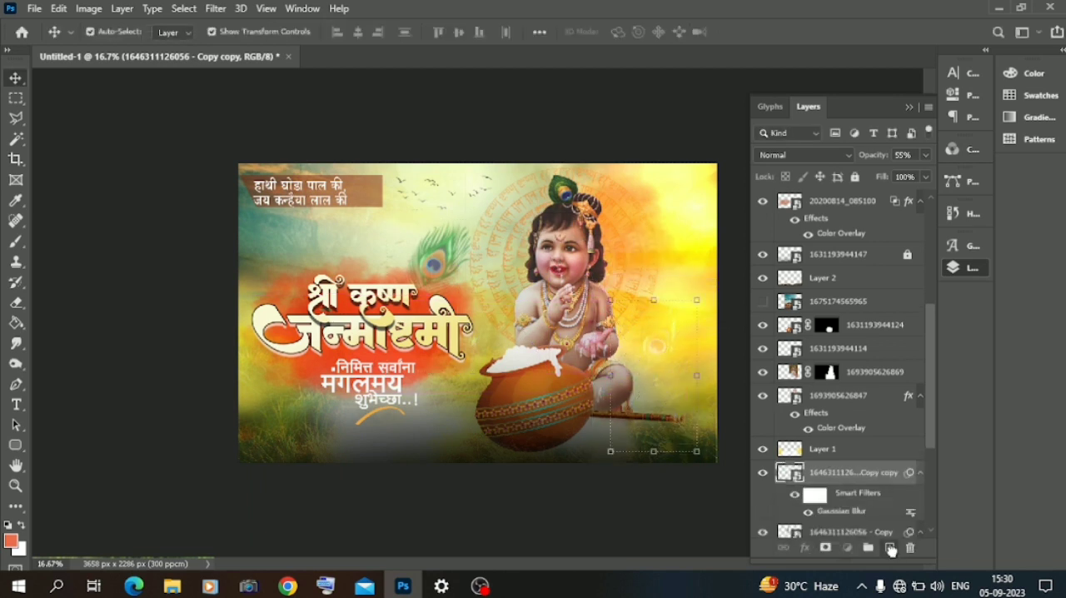
mouse_move(666, 353)
left_mouse_down()
mouse_move(660, 291)
mouse_move(659, 333)
left_mouse_up()
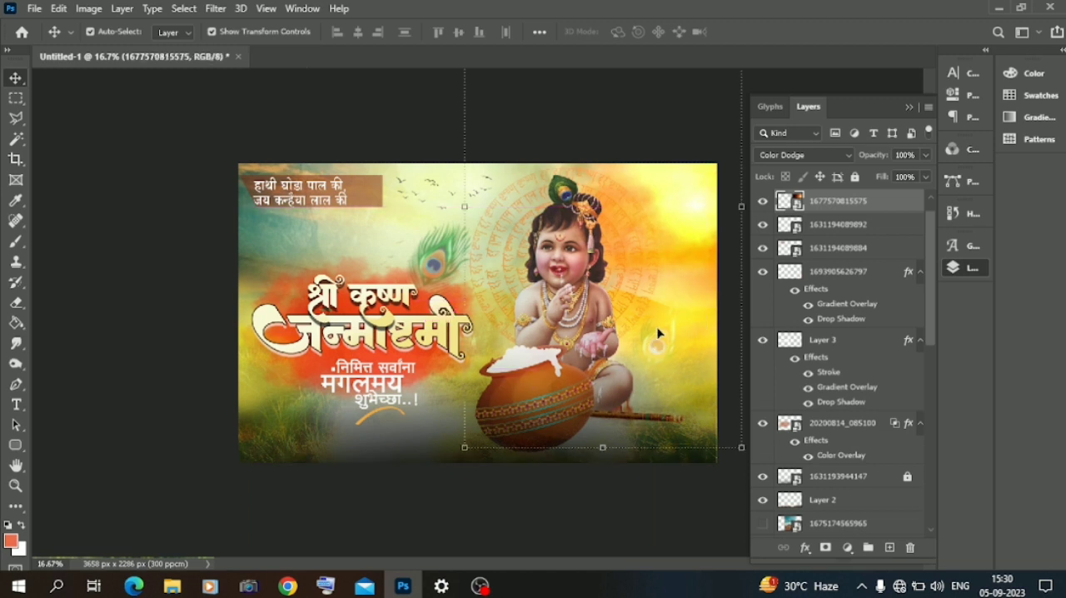
scroll(842, 354, "down", 10)
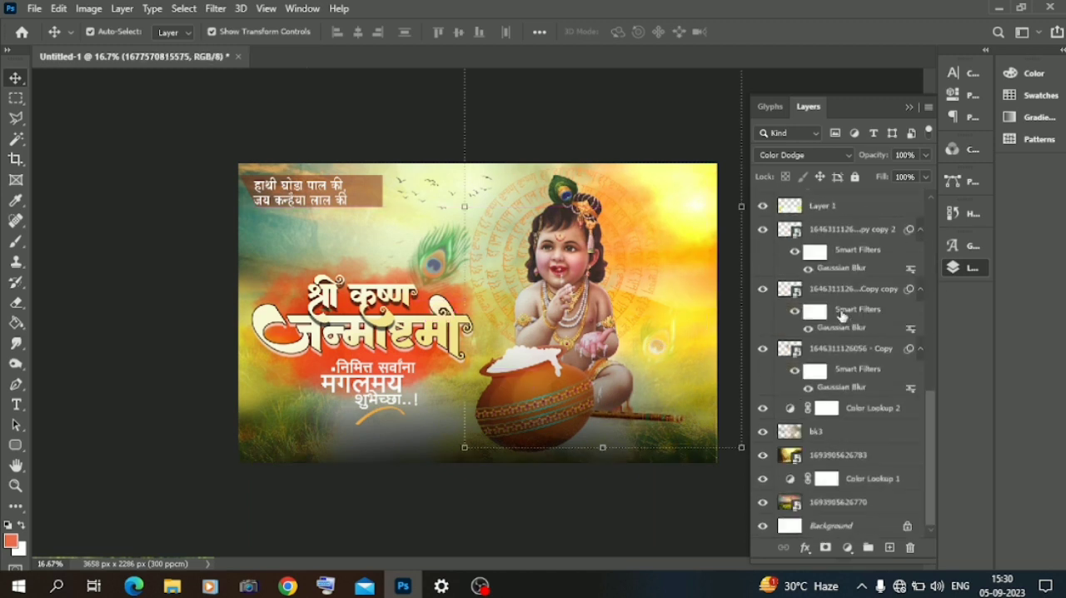
left_click(853, 289)
left_click(662, 343)
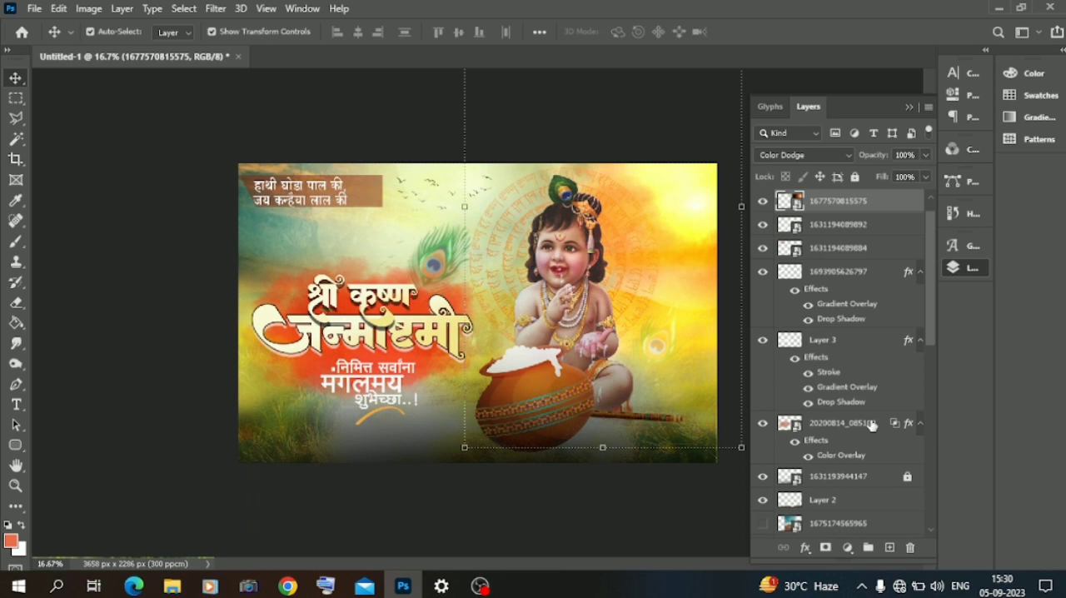
scroll(866, 400, "down", 10)
left_click(861, 336)
key("ctrl+t")
left_click_drag(666, 345, 271, 404)
left_click_drag(193, 340, 183, 364)
left_click_drag(261, 413, 292, 366)
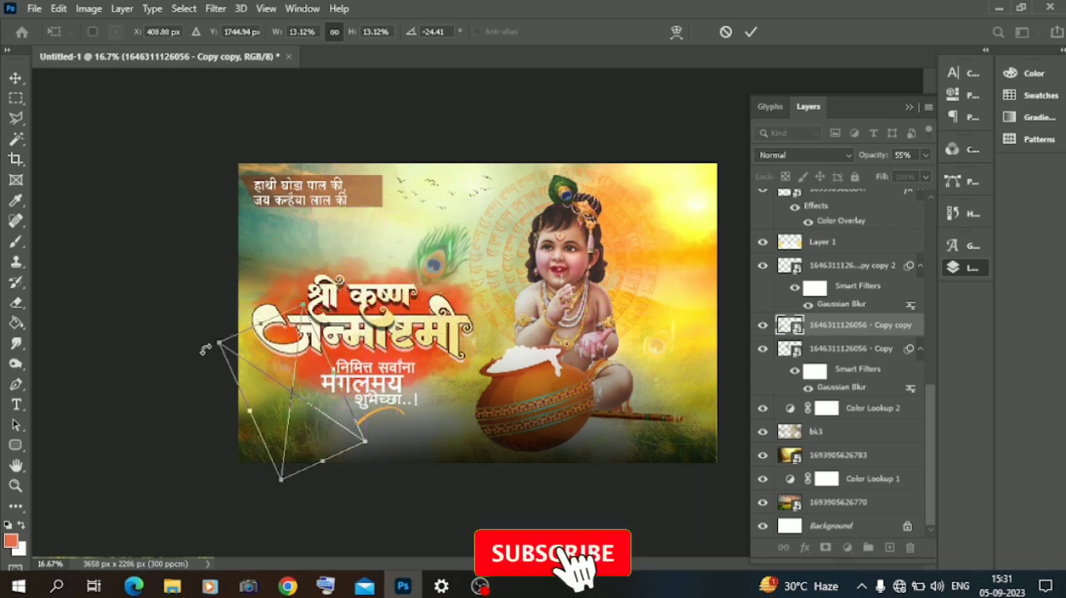